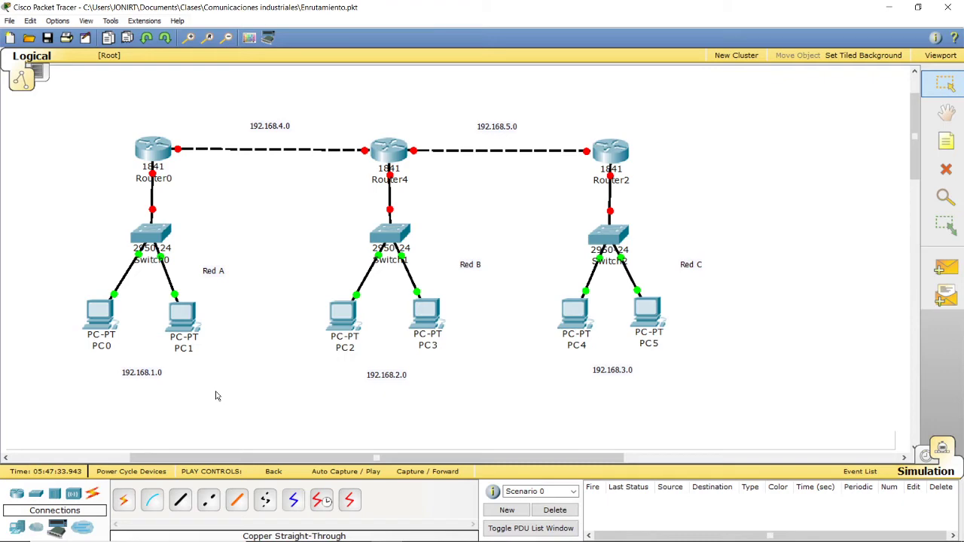
Step: Open PC0's IP configuration, move its window clear of Red A, and check the static IP address
click(107, 319)
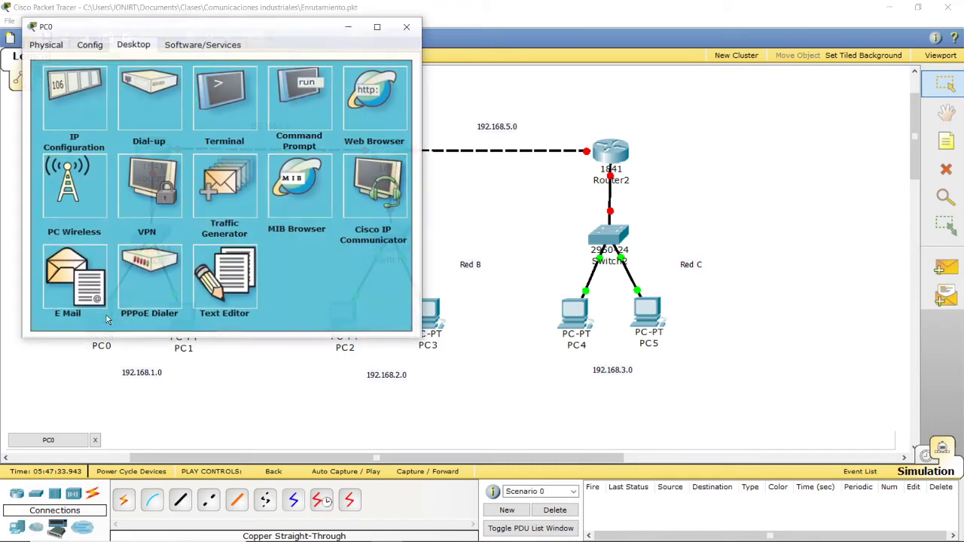
click(74, 91)
click(179, 177)
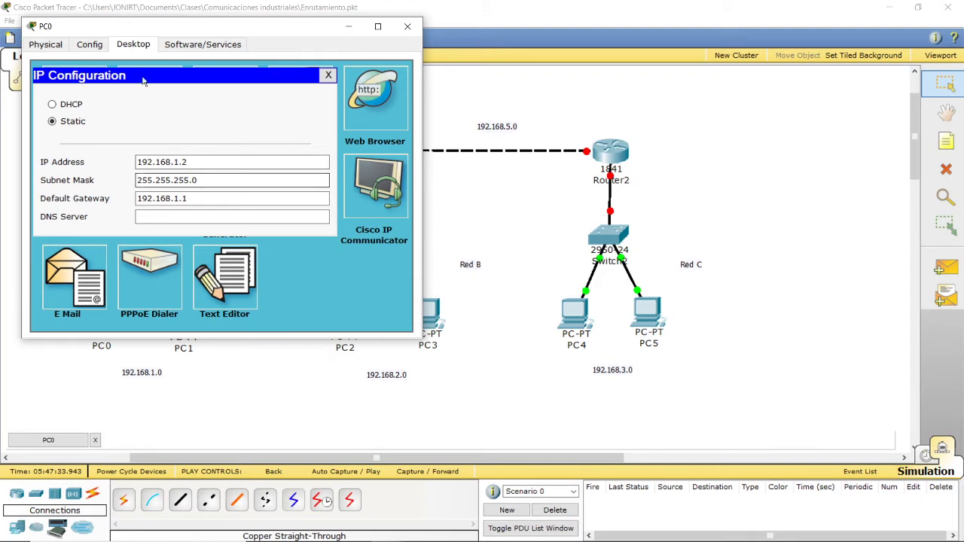
drag(126, 30, 551, 76)
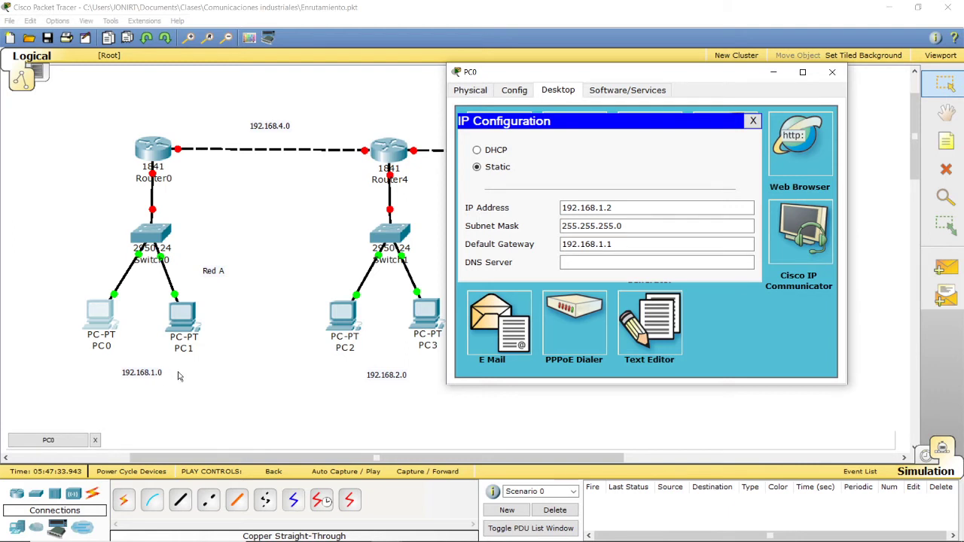
double_click(610, 207)
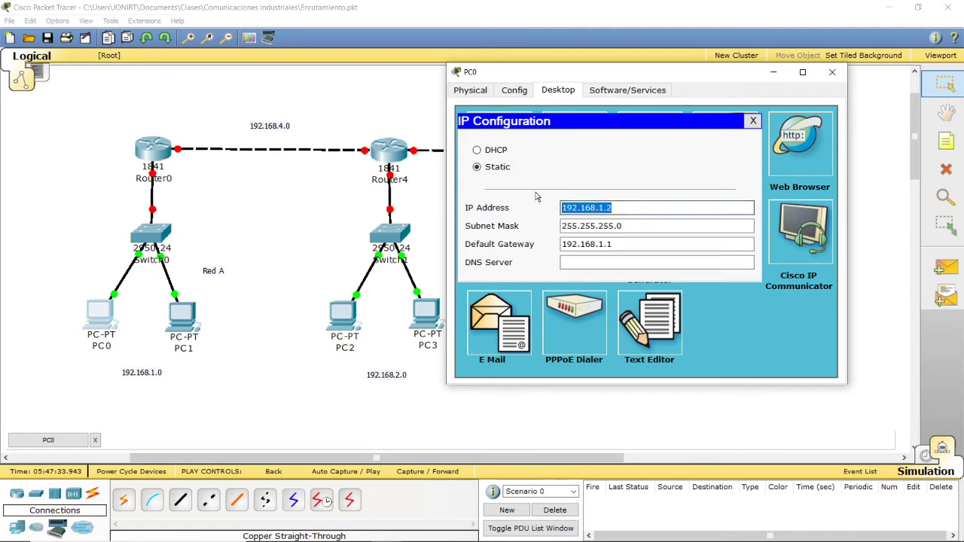
click(616, 205)
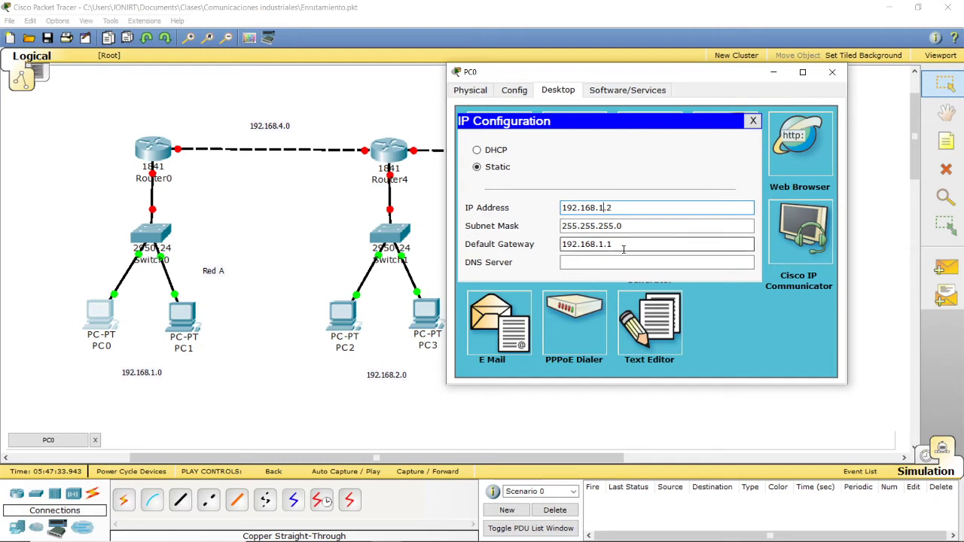
Step: Examine the default gateway and subnet mask set in PC0's IP configuration
double_click(586, 244)
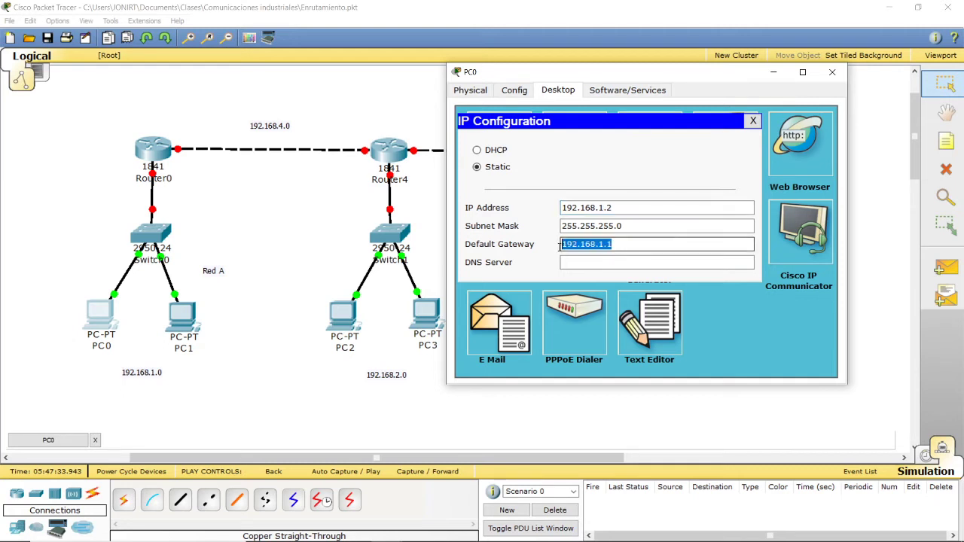
click(635, 248)
double_click(635, 248)
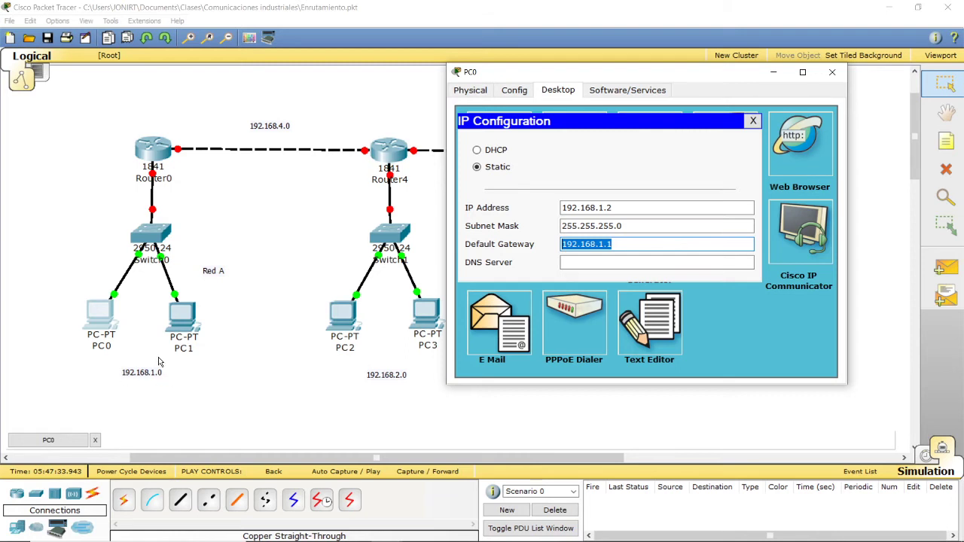
click(616, 243)
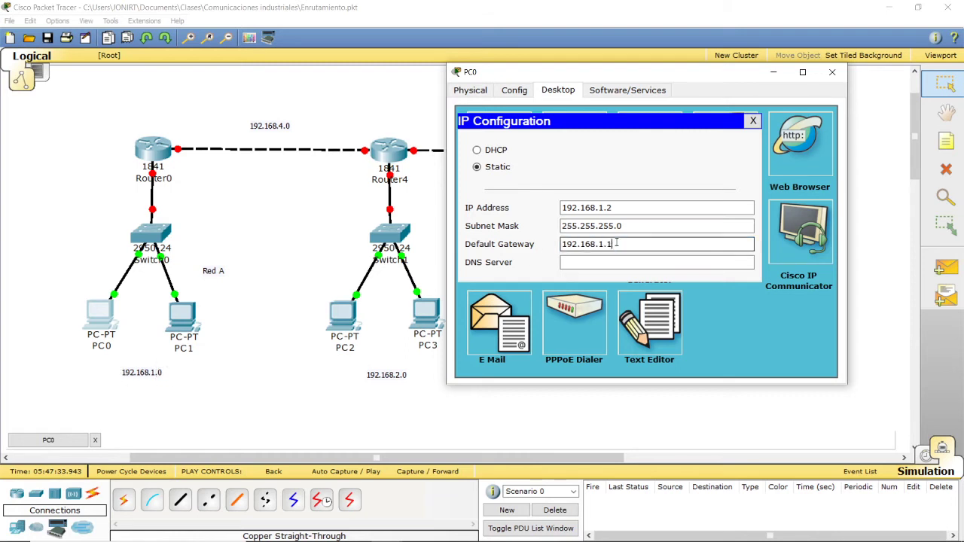
drag(607, 242, 550, 237)
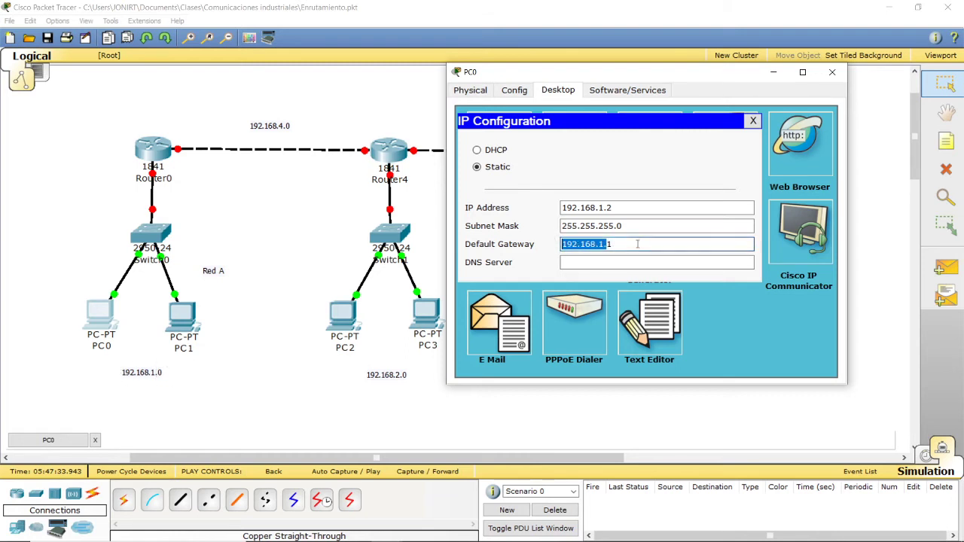
drag(638, 244, 554, 241)
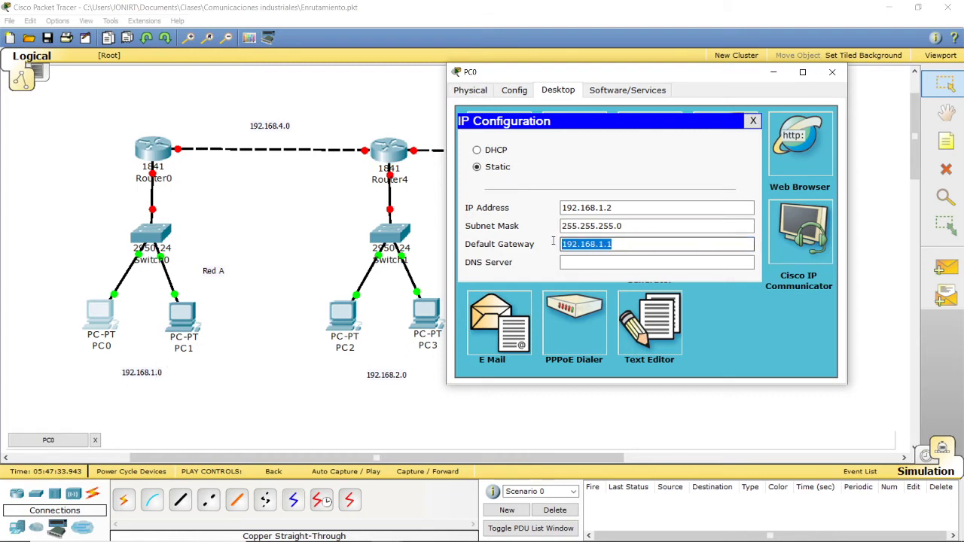
click(622, 244)
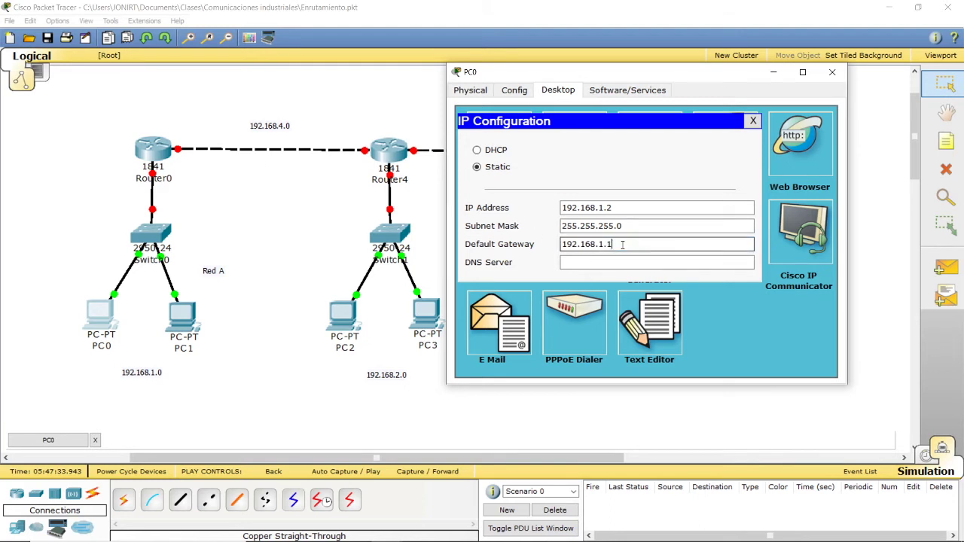
drag(623, 244, 490, 230)
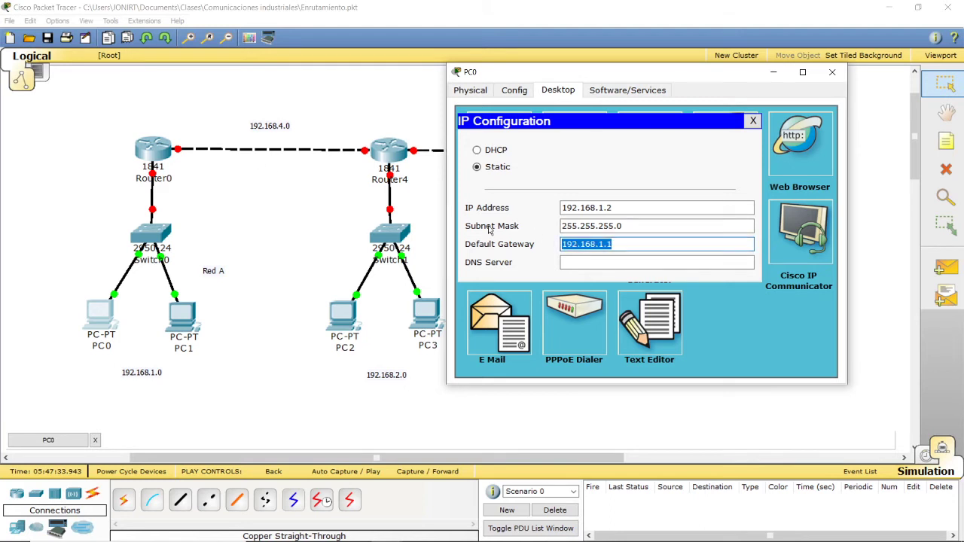
click(620, 247)
drag(620, 247, 552, 241)
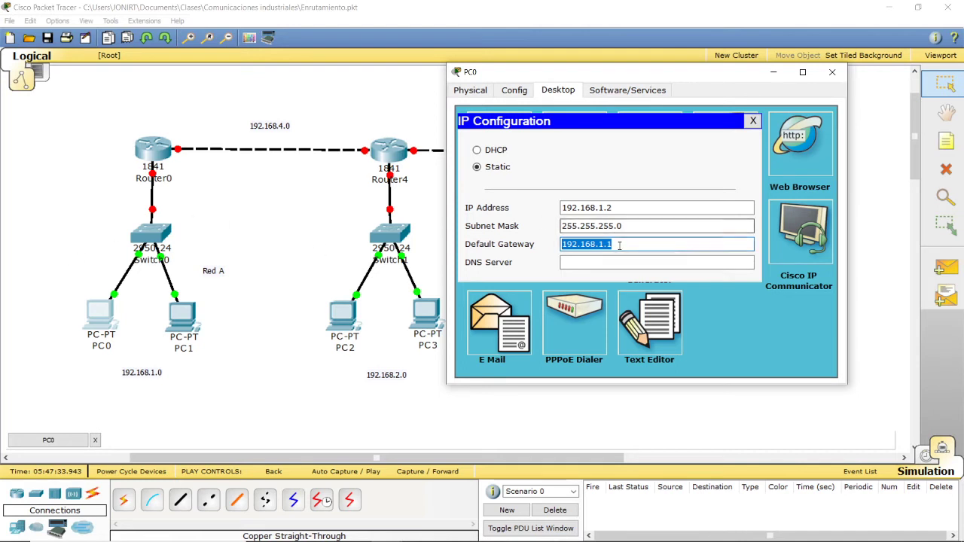
drag(620, 246, 535, 249)
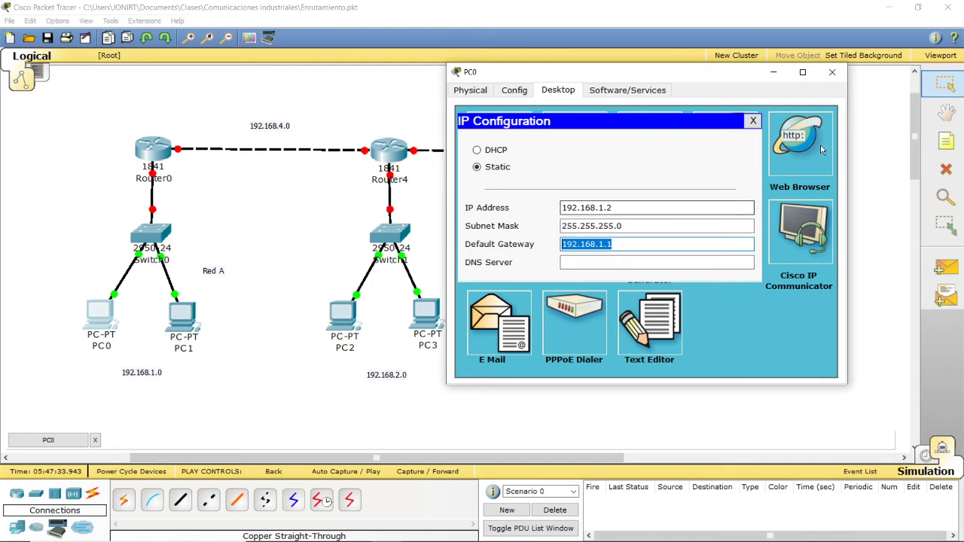
double_click(627, 226)
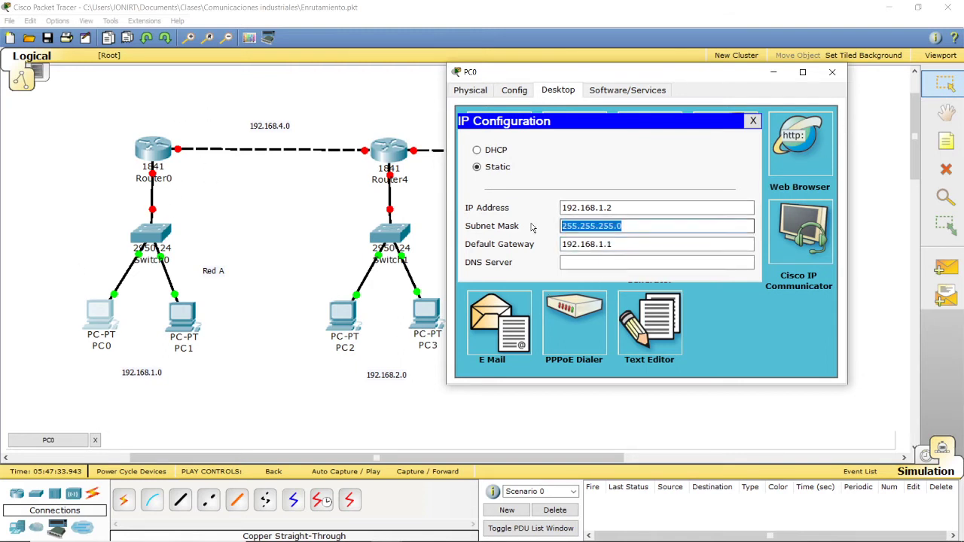
click(627, 230)
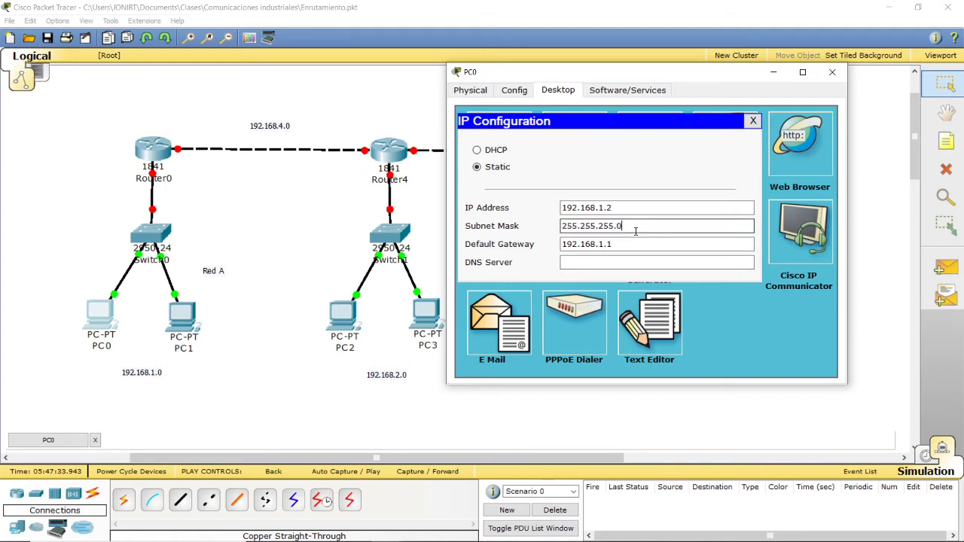
Step: Clear the default gateway and the subnet mask in PC0's IP configuration
click(637, 244)
double_click(636, 244)
key(BackSpace)
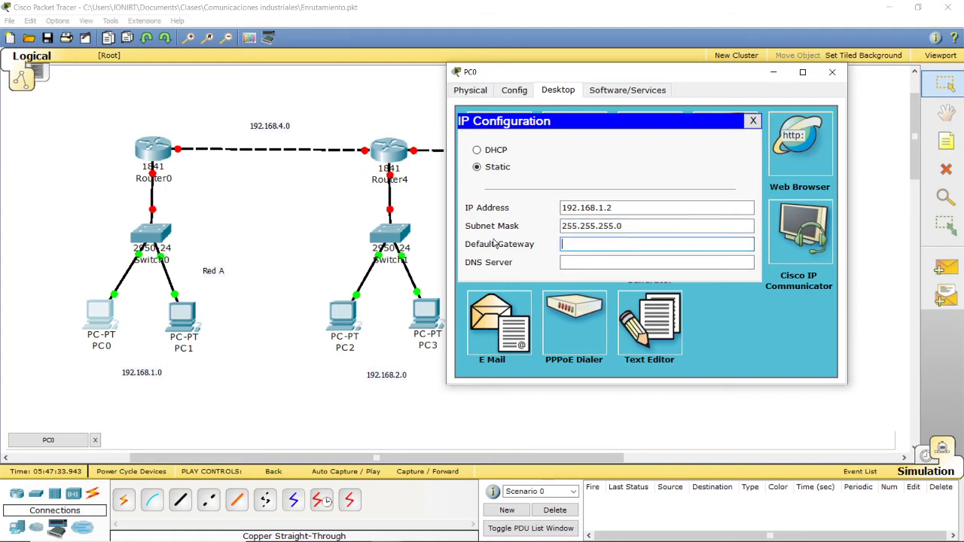
click(652, 226)
double_click(652, 225)
key(BackSpace)
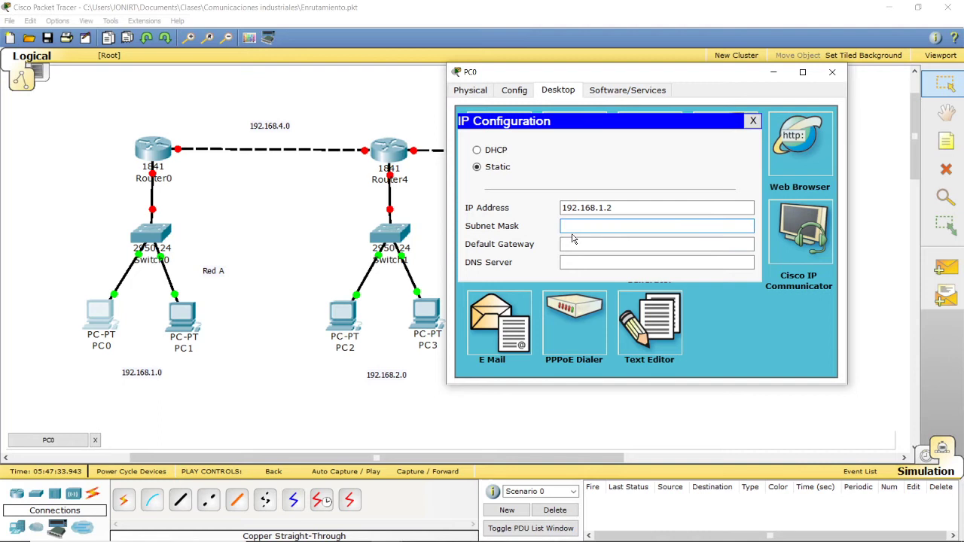
Step: Set PC0's static IP address to 192.168.1.2, subnet mask 255.255.255.0 and default gateway 192.168.1.1, then close its window
double_click(627, 208)
key(BackSpace)
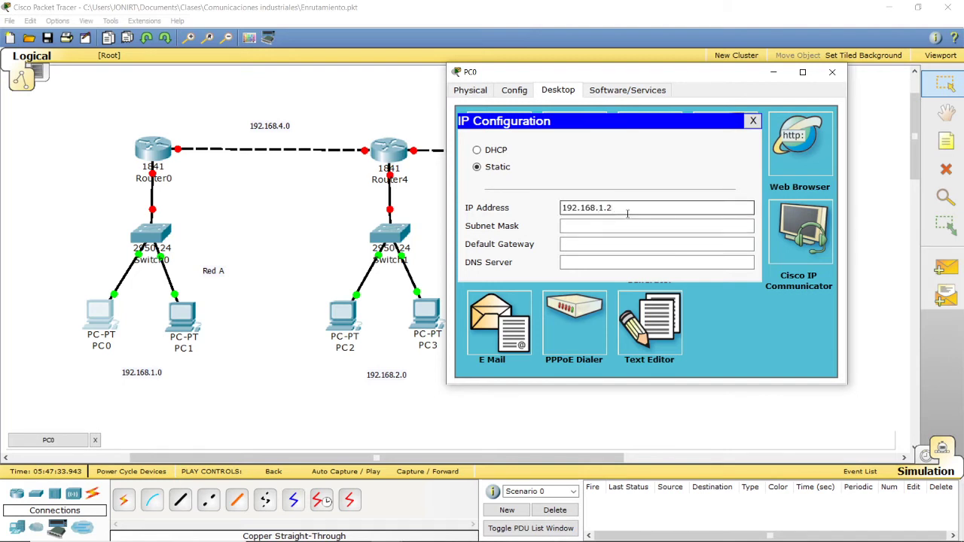
click(627, 225)
click(636, 244)
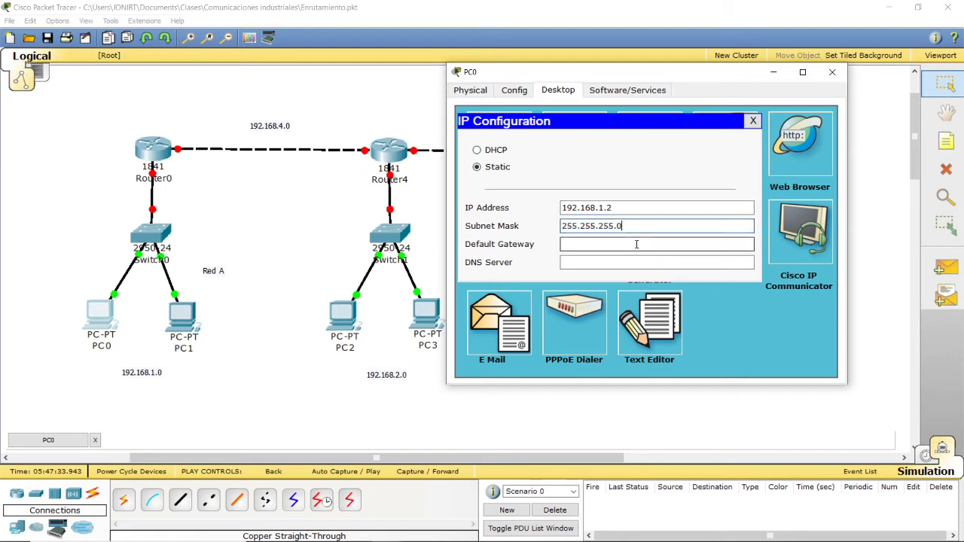
text(192.168)
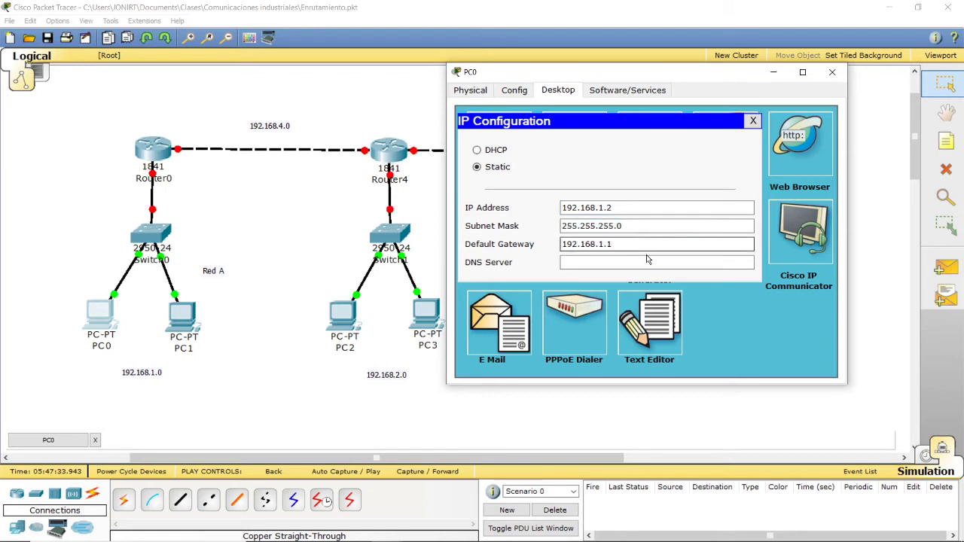
text(.1.1)
click(833, 72)
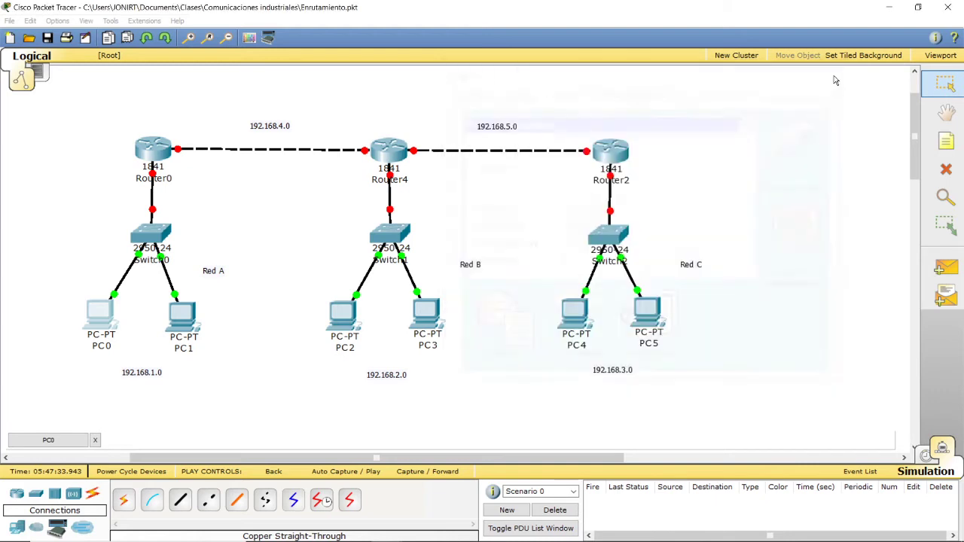
Step: Open PC1's IP configuration, check its IP address and default gateway, and close the device window
click(189, 320)
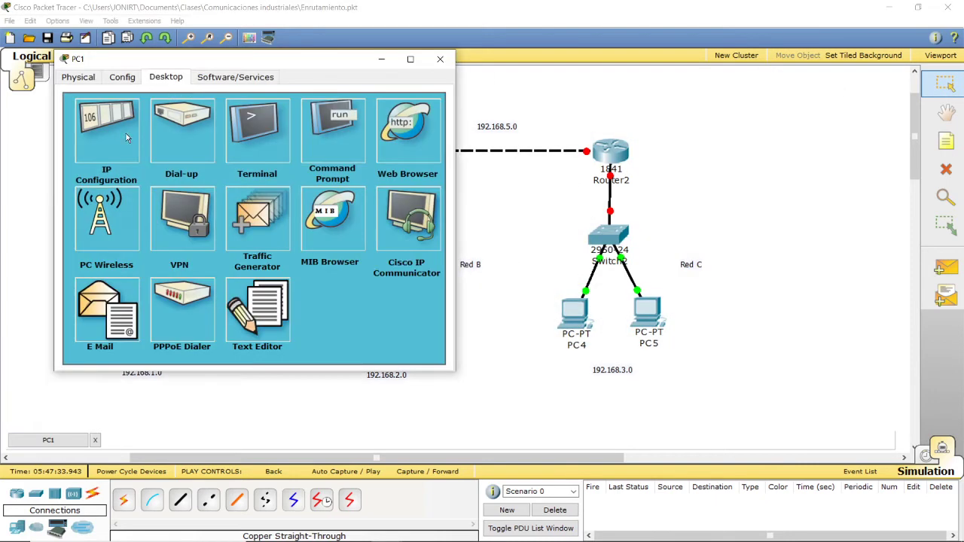
click(126, 138)
click(224, 194)
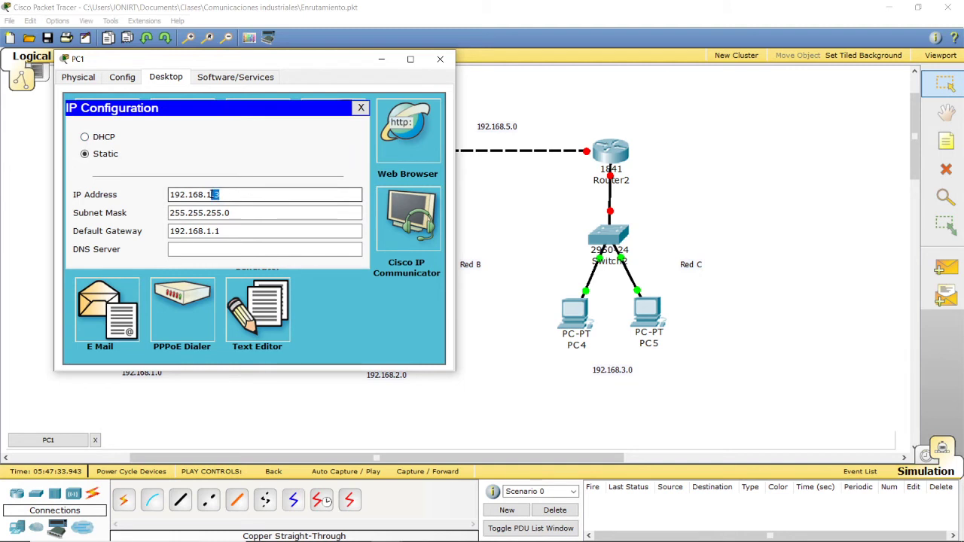
drag(254, 231, 159, 232)
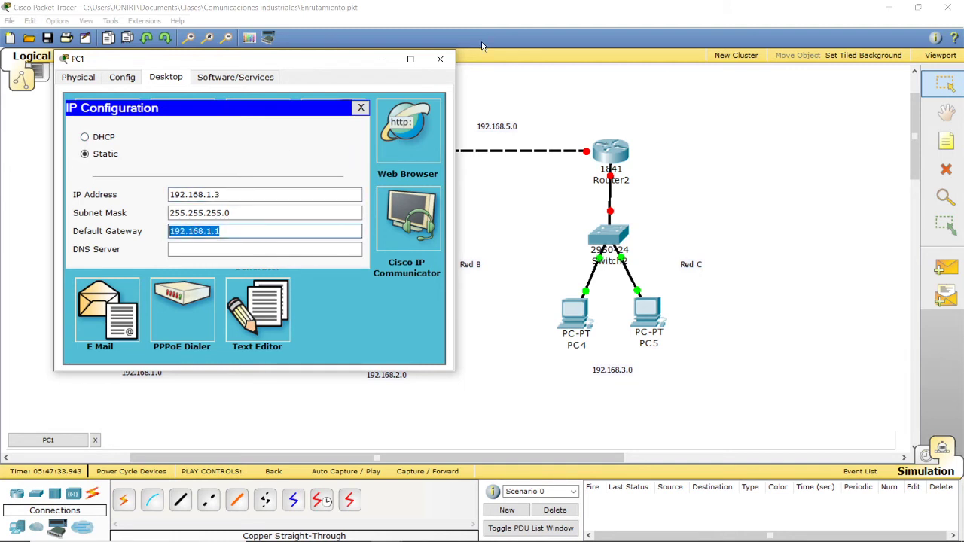
click(439, 61)
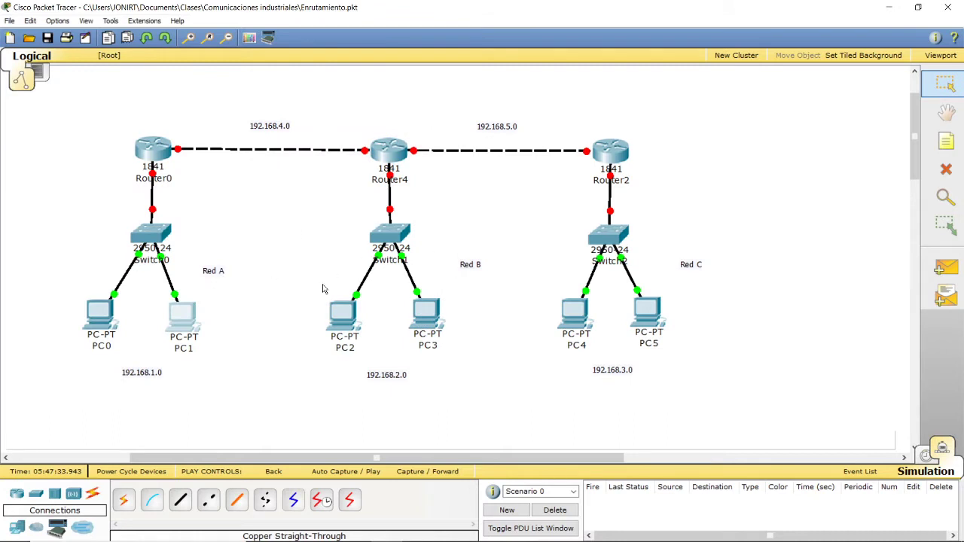
Step: Review the Red B PCs and the port summaries of the switches in Red A and Red B
mouse_move(340, 334)
mouse_move(430, 309)
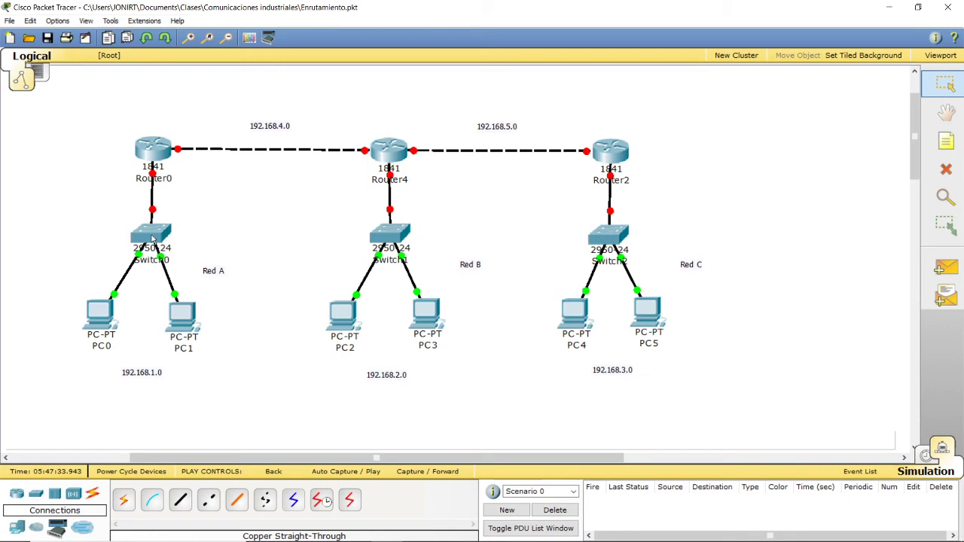
mouse_move(165, 234)
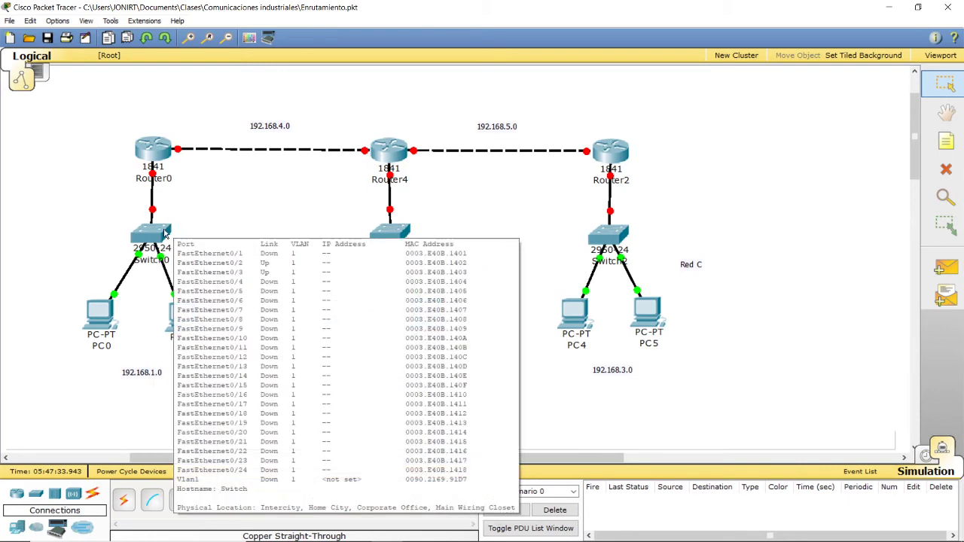
mouse_move(376, 237)
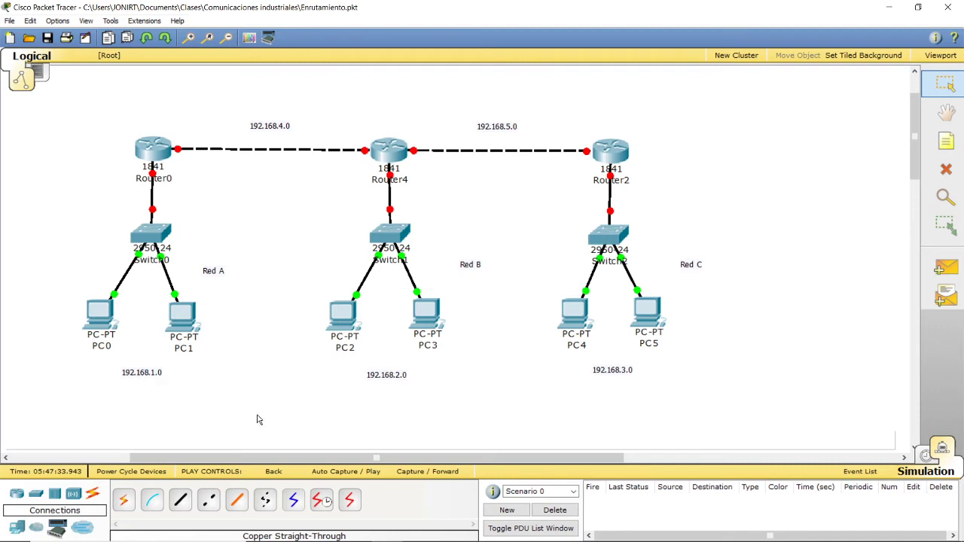
Step: List the available router models and open the physical view of Router0, moved clear of Red A
mouse_move(141, 265)
click(17, 494)
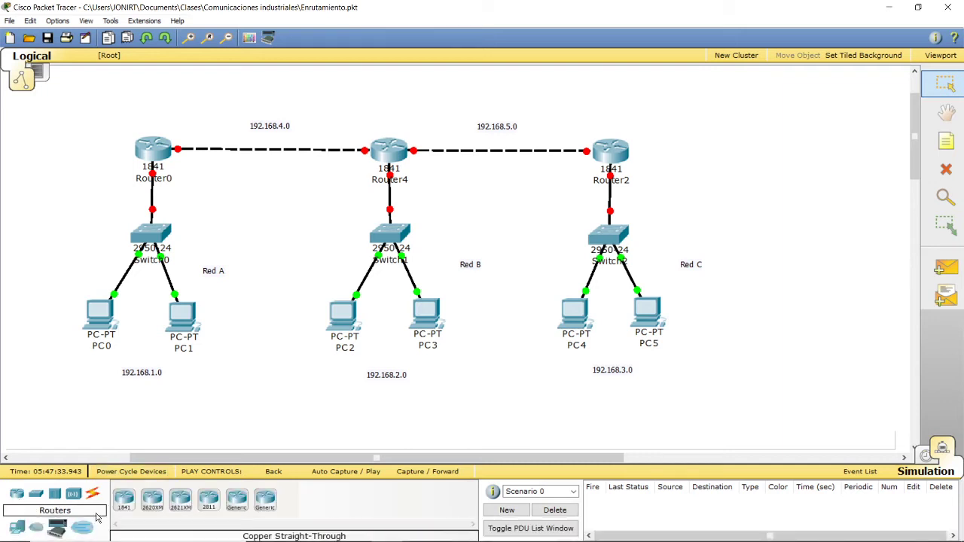
click(149, 160)
drag(201, 132, 477, 114)
click(430, 126)
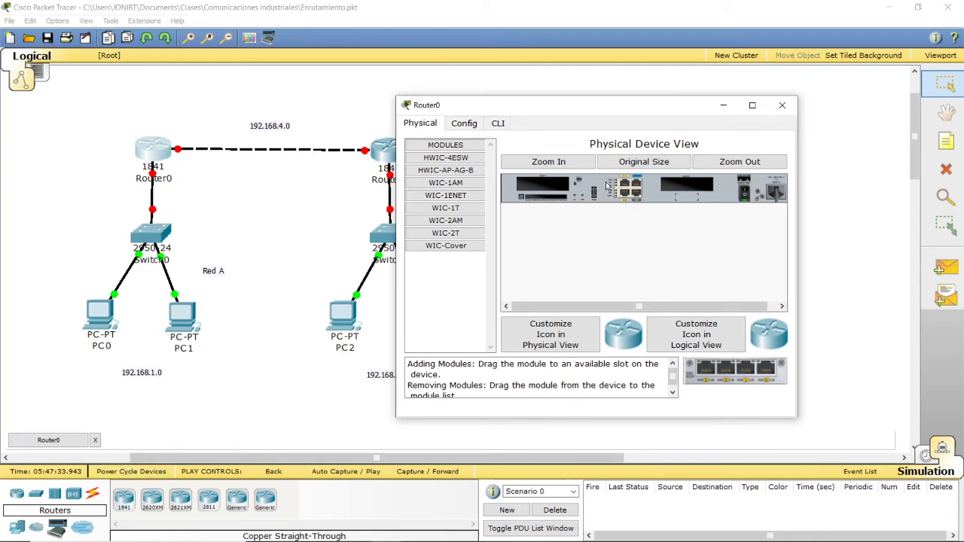
Step: Try to install a WIC-1ENET module in Router0's empty expansion slot while the router is powered on
click(446, 197)
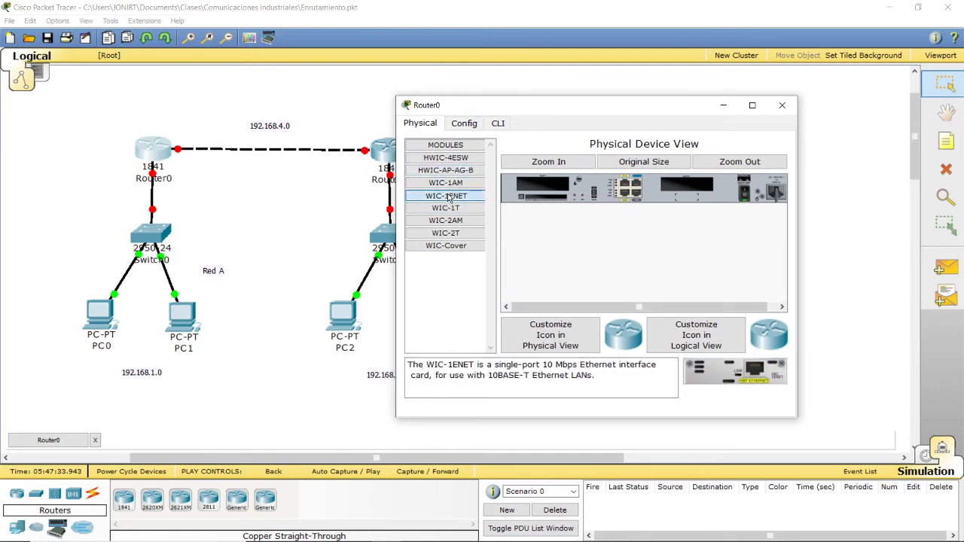
drag(448, 197, 687, 186)
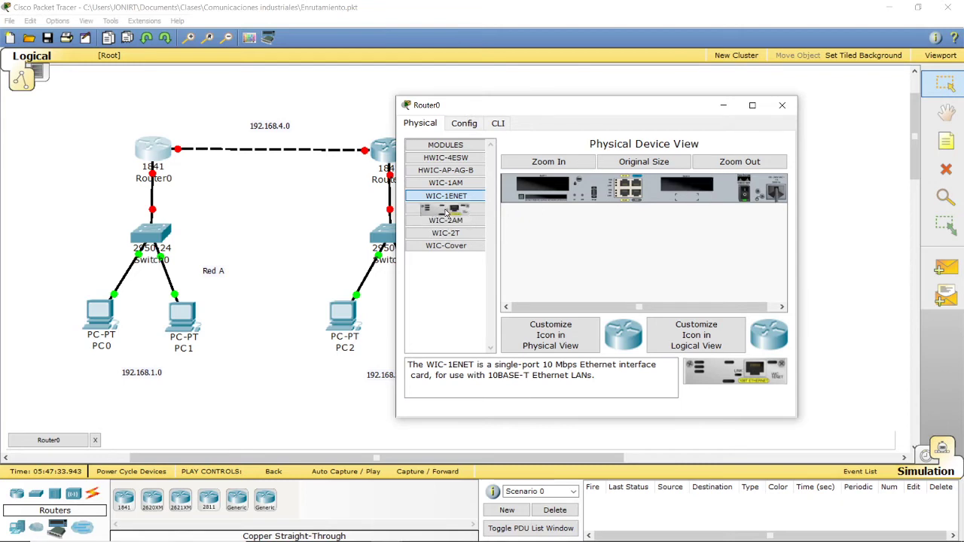
drag(552, 112, 650, 107)
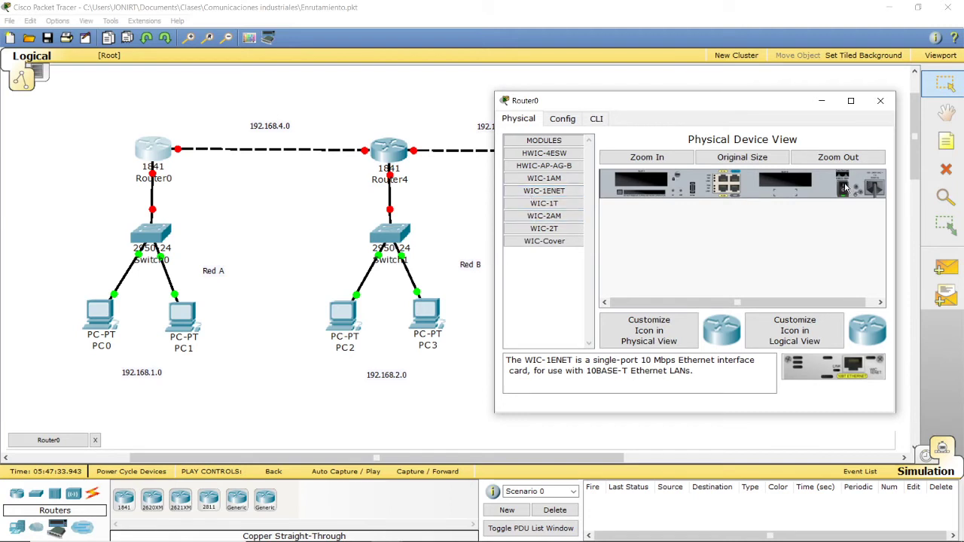
drag(544, 192, 784, 185)
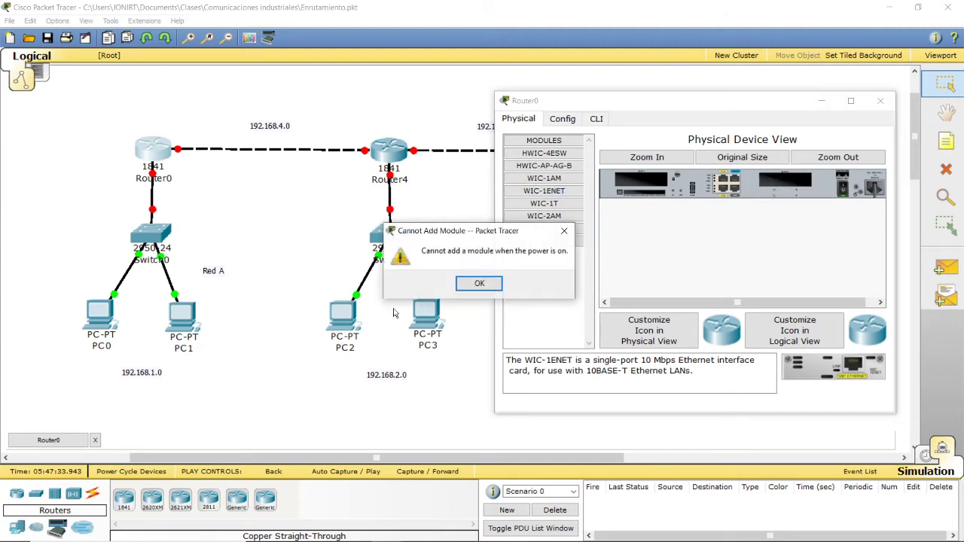
click(487, 285)
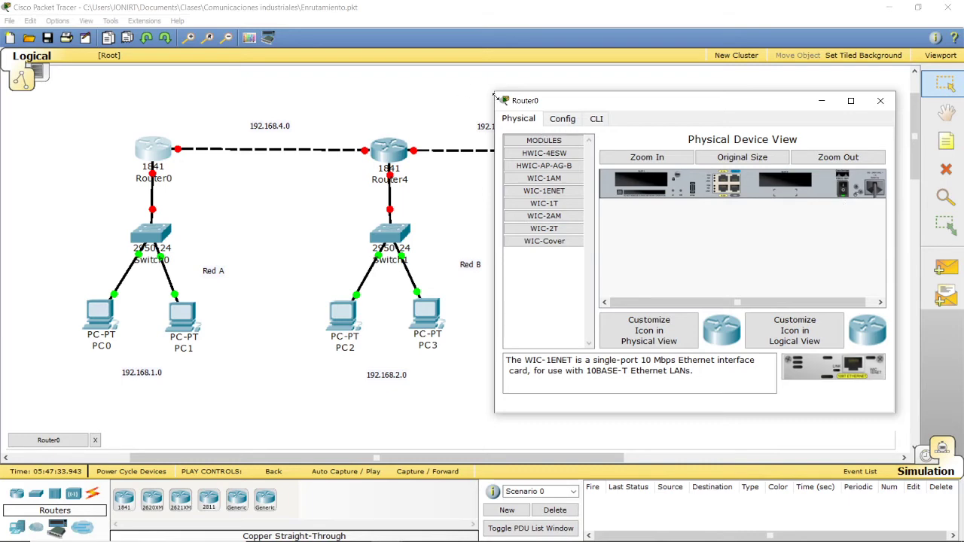
Step: Open the FastEthernet0/0 interface settings of Router0, examine them and close the device window
click(555, 122)
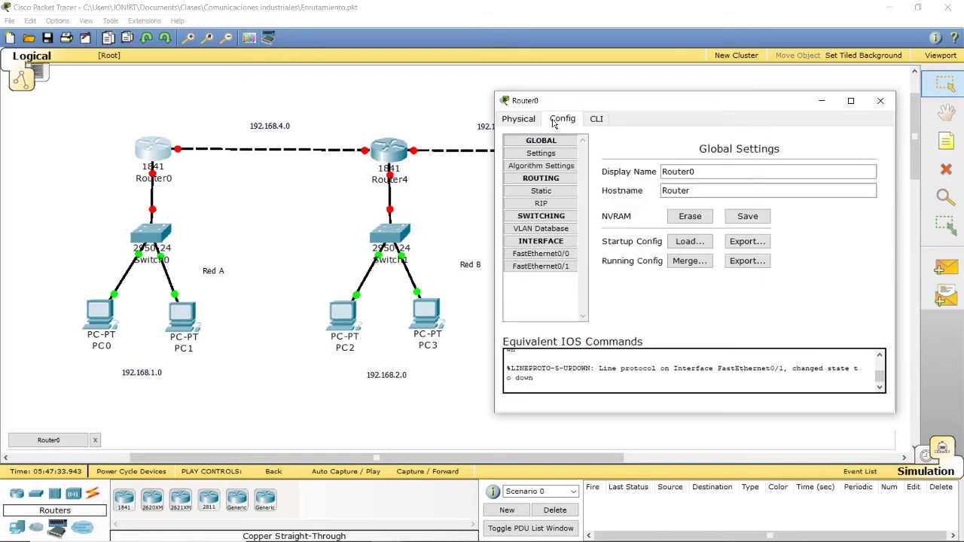
click(550, 255)
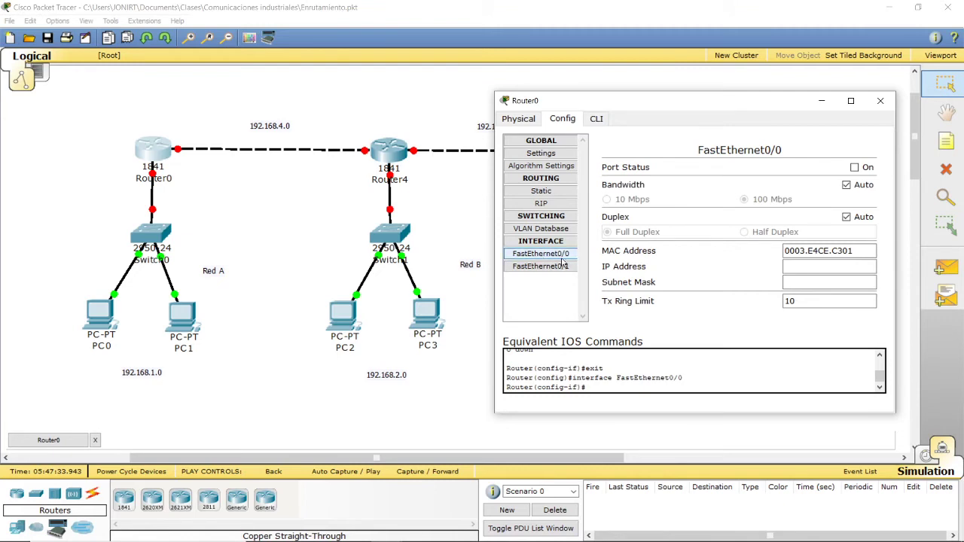
click(880, 100)
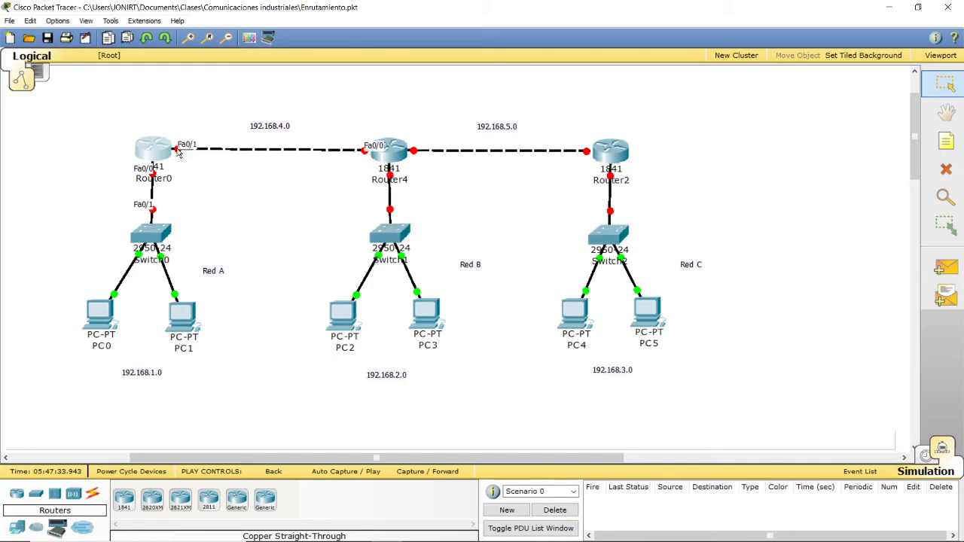
Step: Remove the Router0–Switch0 link and reconnect Router0's FastEthernet0/0 to Switch0's FastEthernet0/1 with a copper straight-through cable
click(153, 174)
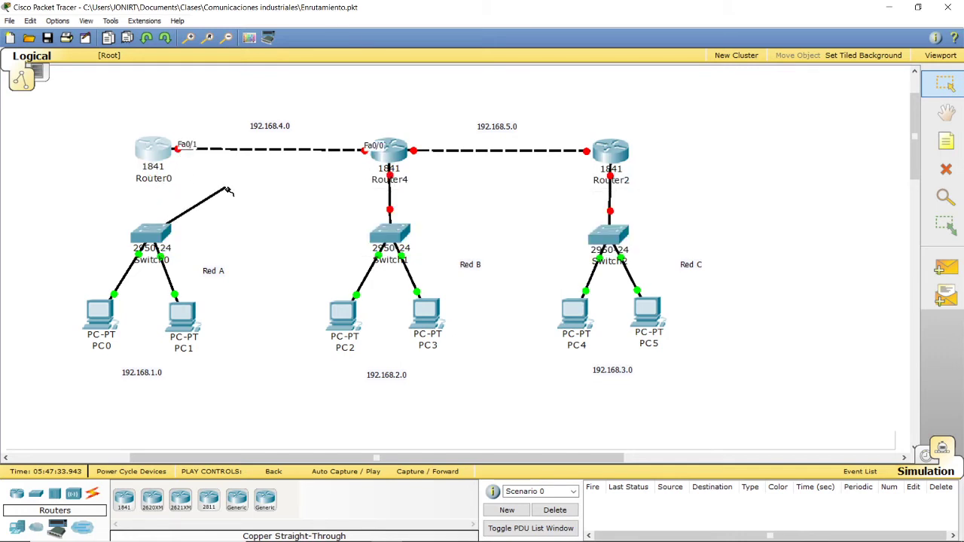
click(228, 190)
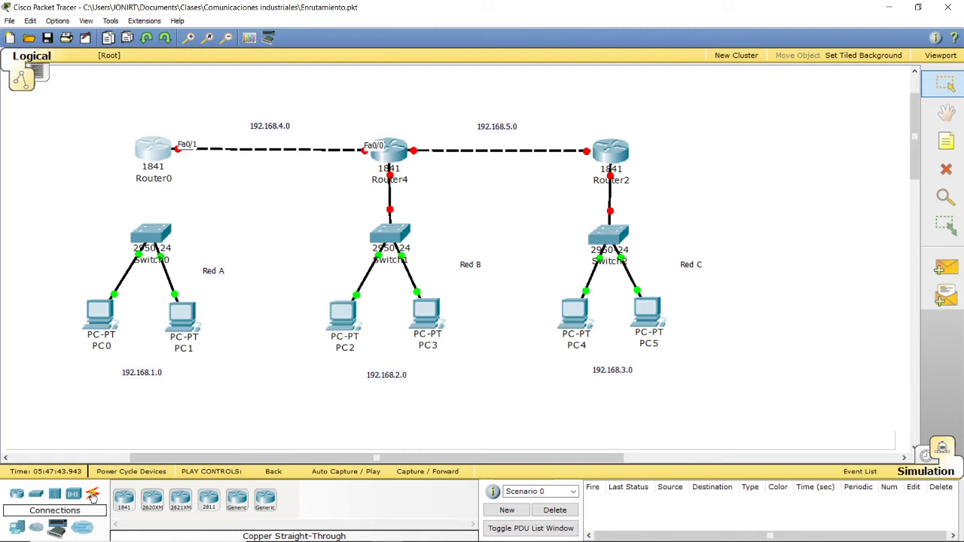
click(92, 495)
click(180, 500)
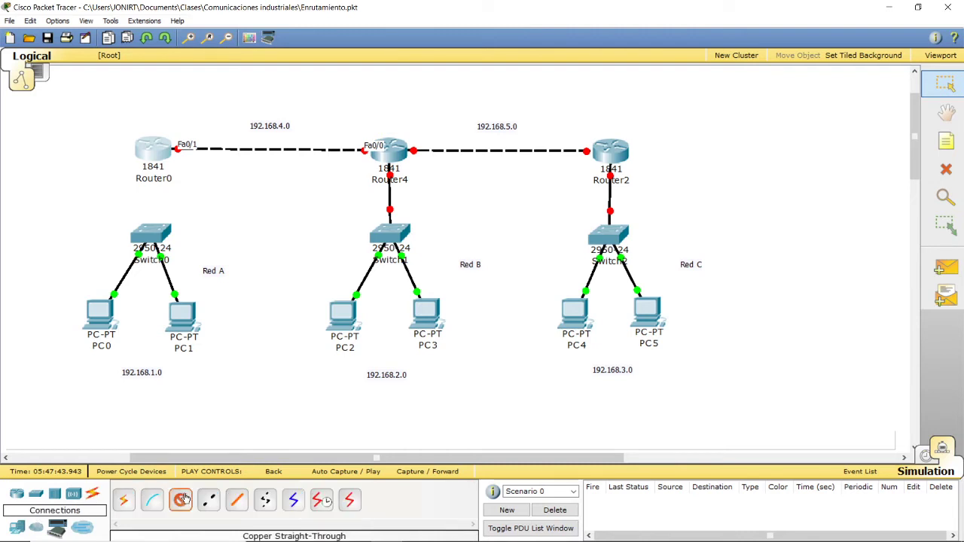
click(152, 146)
click(171, 162)
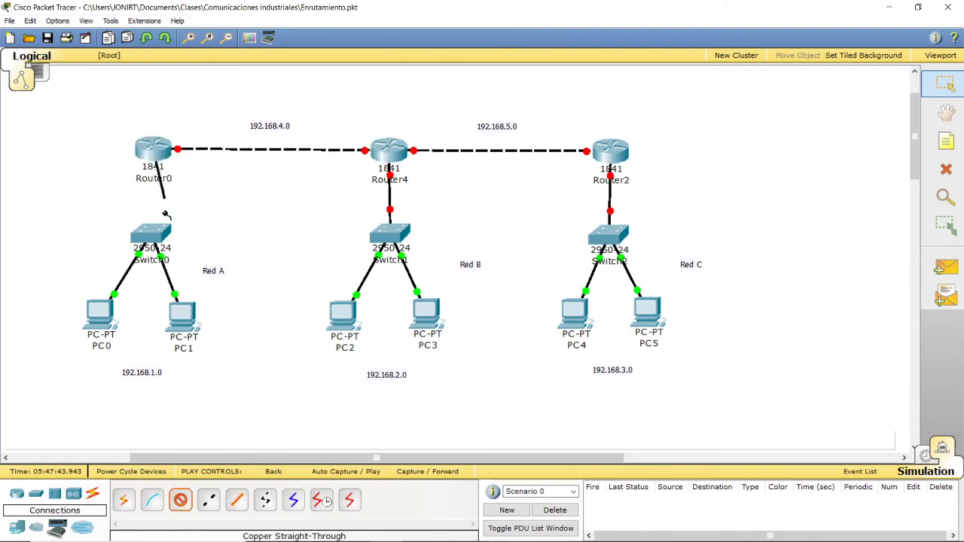
click(155, 235)
click(161, 243)
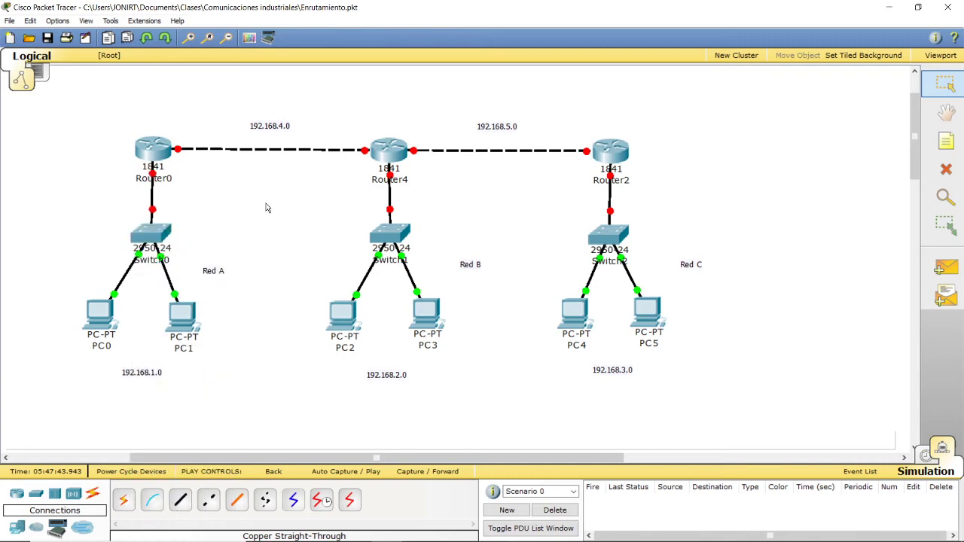
Step: Configure Router0's FastEthernet0/0 with IP address 192.168.1.1 and subnet mask 255.255.255.0, and turn the port on
click(150, 151)
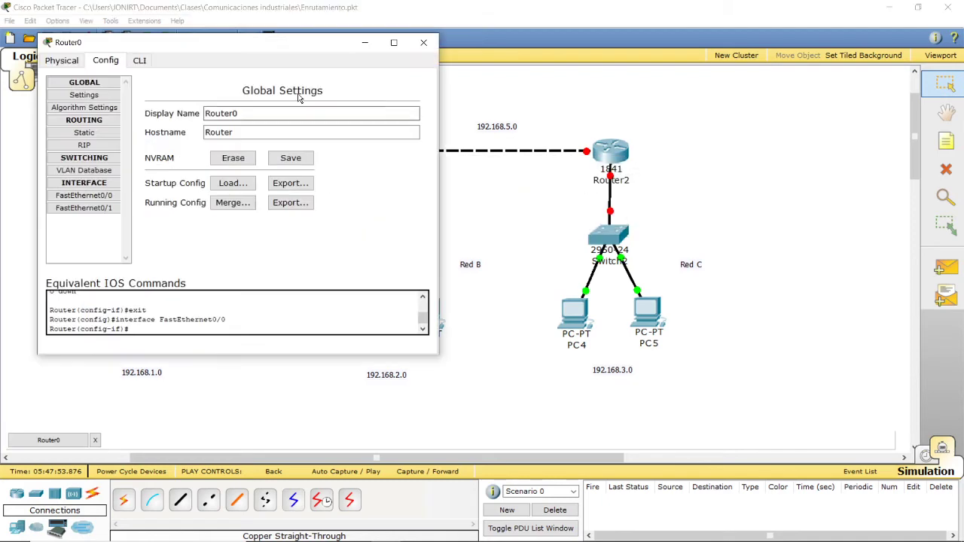
drag(198, 56, 718, 110)
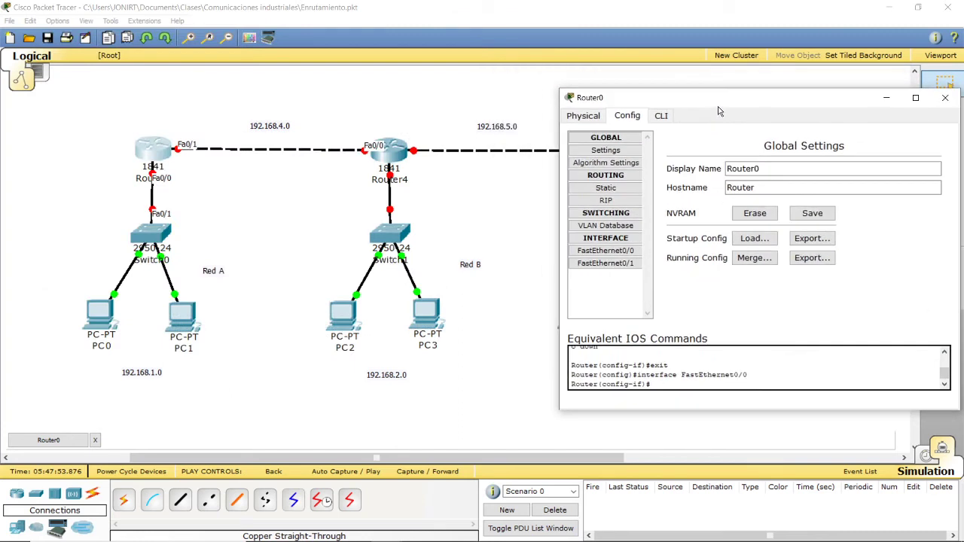
click(620, 254)
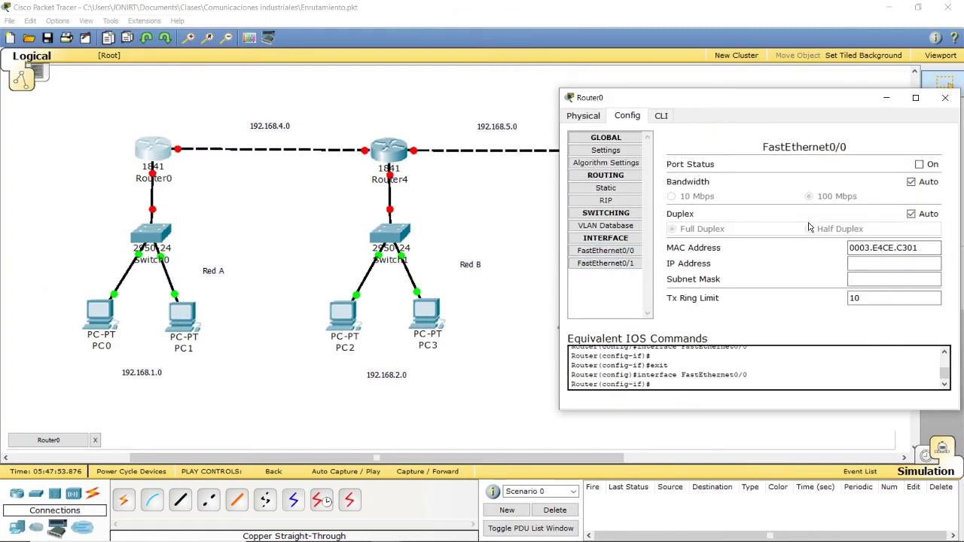
click(855, 263)
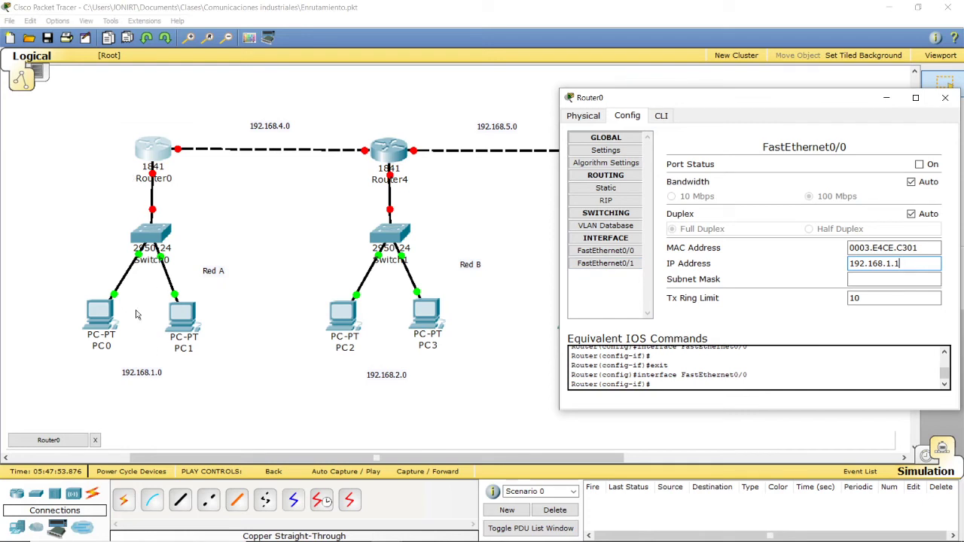
click(869, 279)
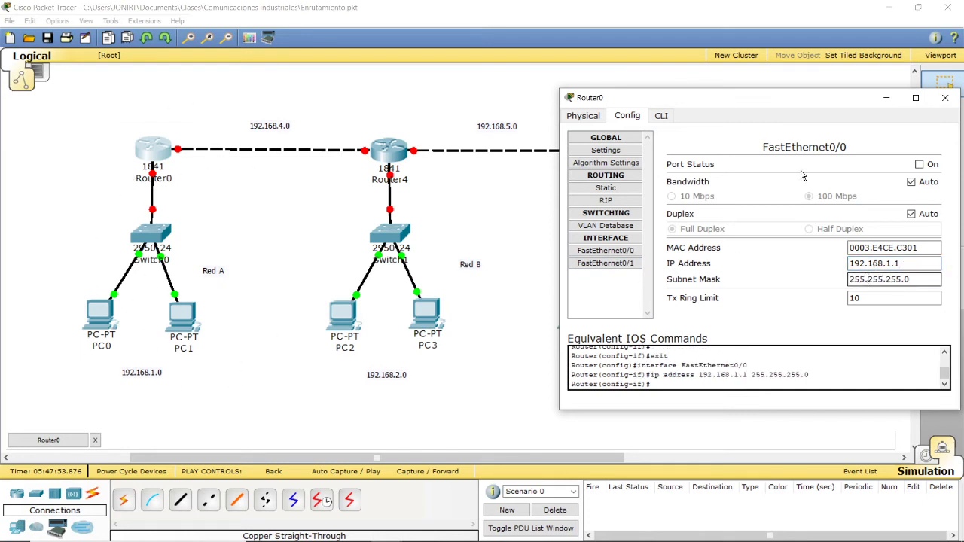
drag(738, 98, 653, 99)
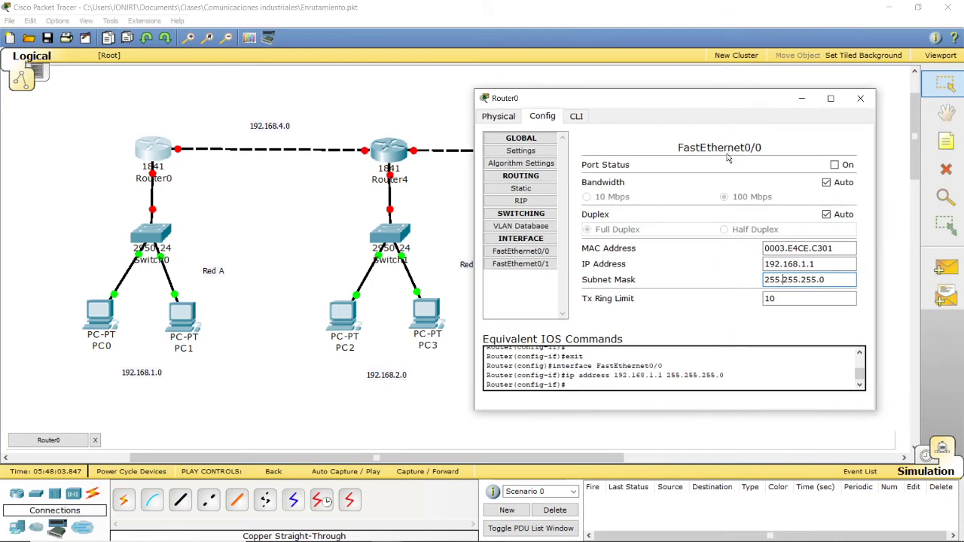
click(835, 165)
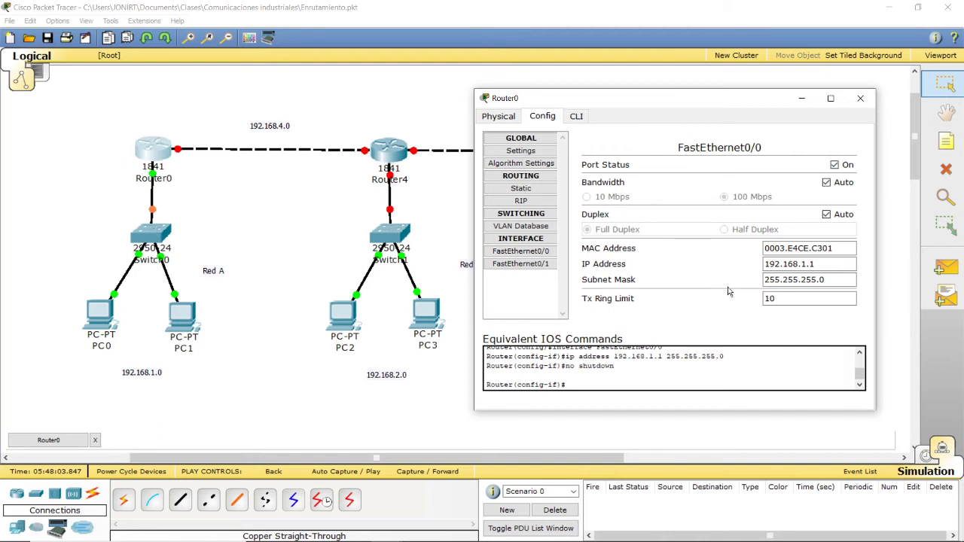
Step: Configure Router0's FastEthernet0/1 with IP address 192.168.4.1 and subnet mask 255.255.255.0, and turn the port on
click(521, 264)
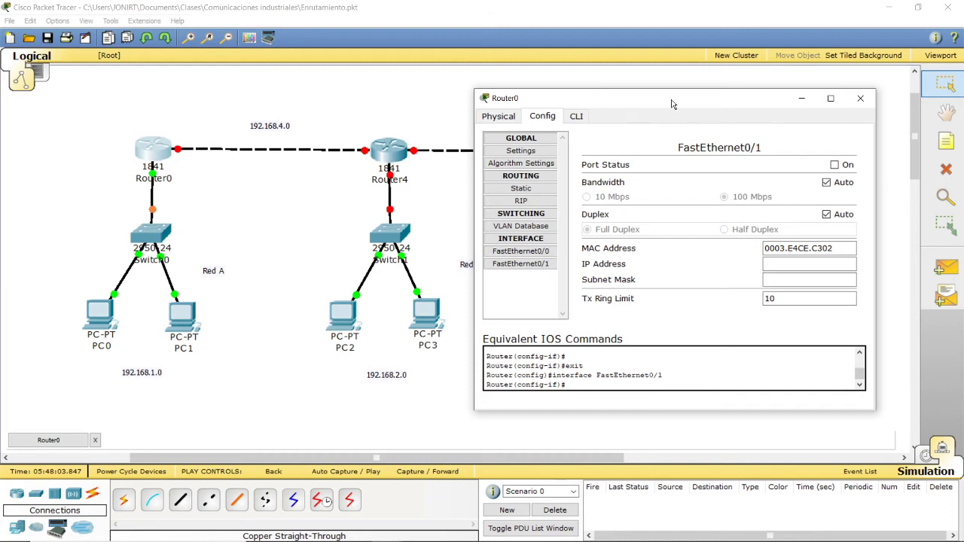
drag(671, 103, 275, 230)
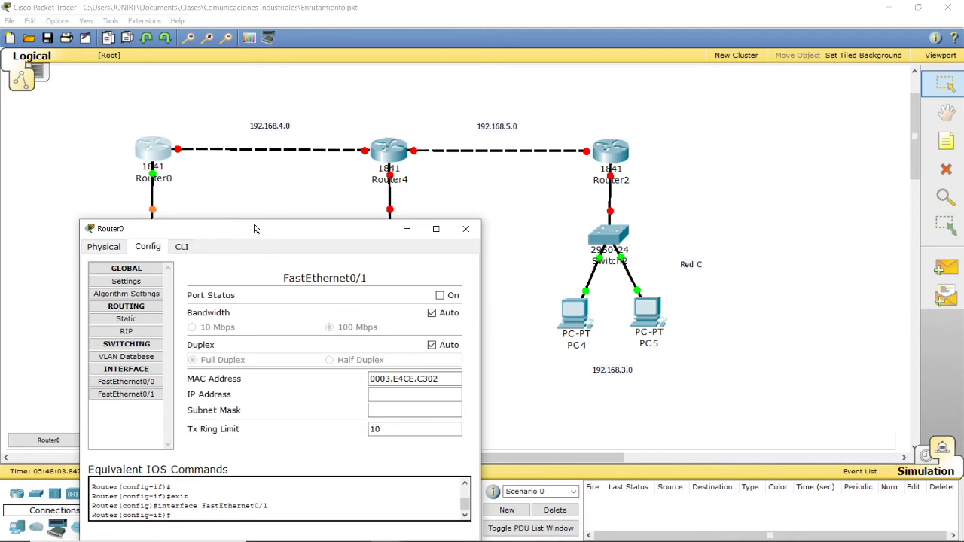
drag(254, 229, 680, 157)
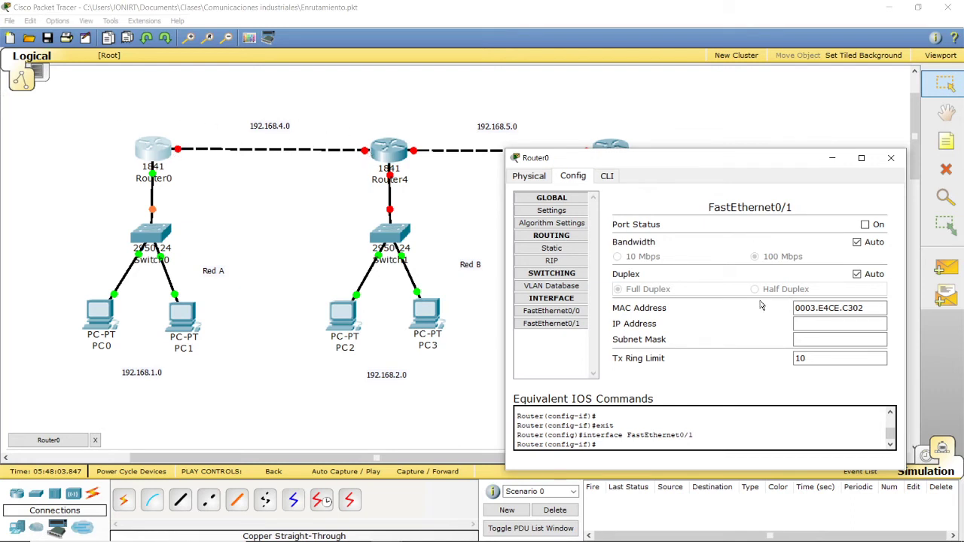
click(807, 326)
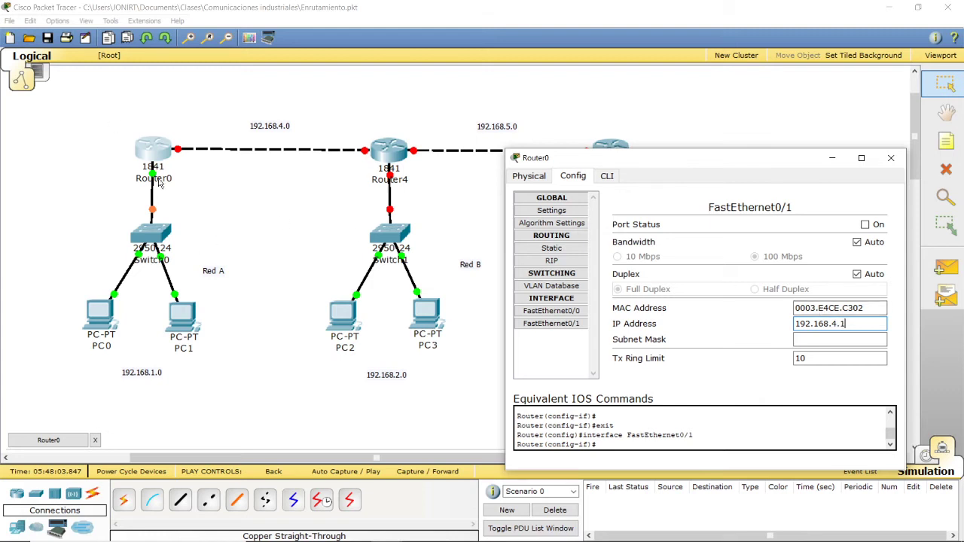
click(829, 337)
click(865, 225)
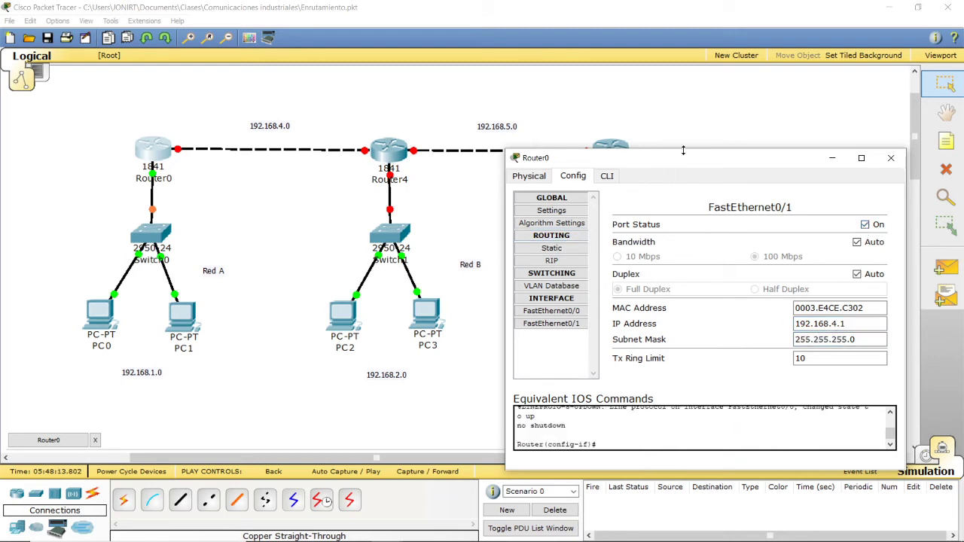
Step: Check the settings of Router0's FastEthernet0/0 and FastEthernet0/1 interfaces, then close the device window
drag(679, 161, 637, 146)
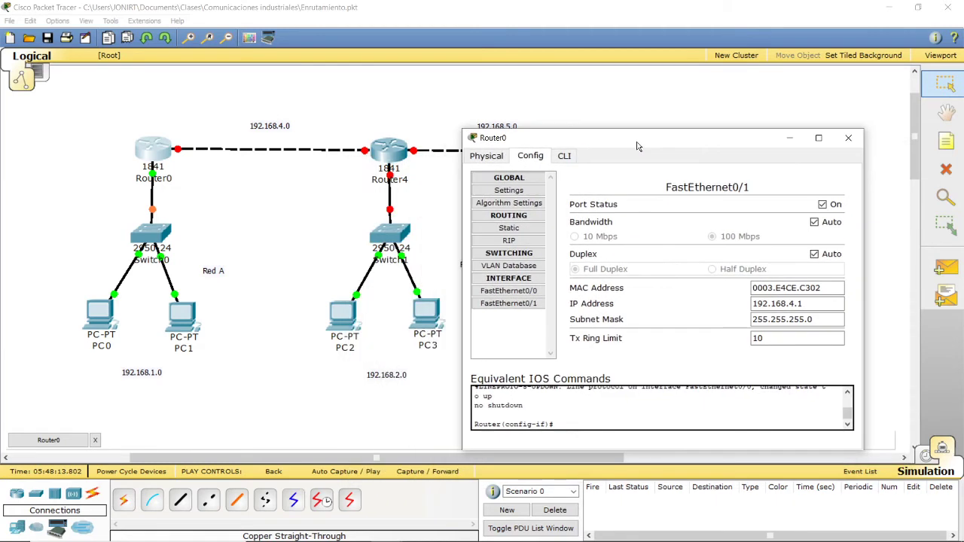
click(495, 294)
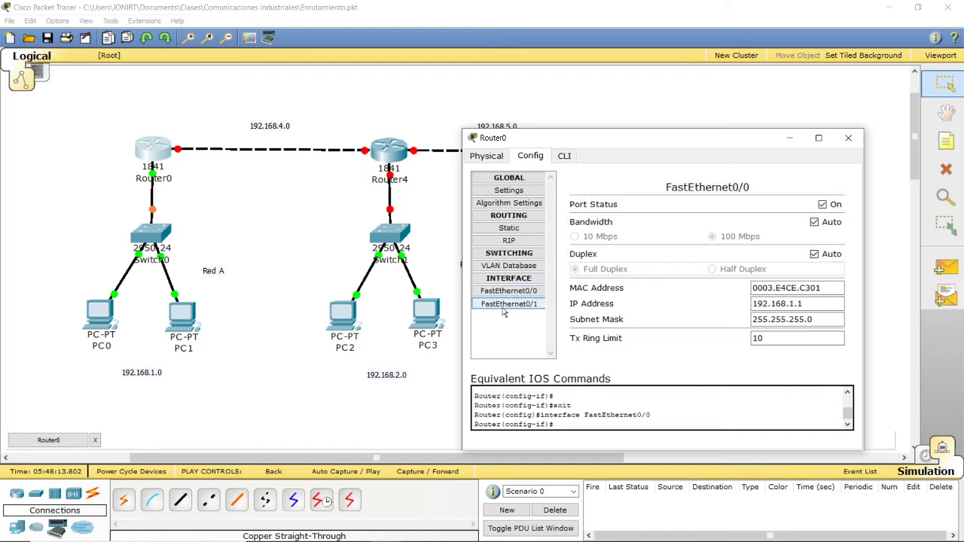
click(499, 302)
click(848, 138)
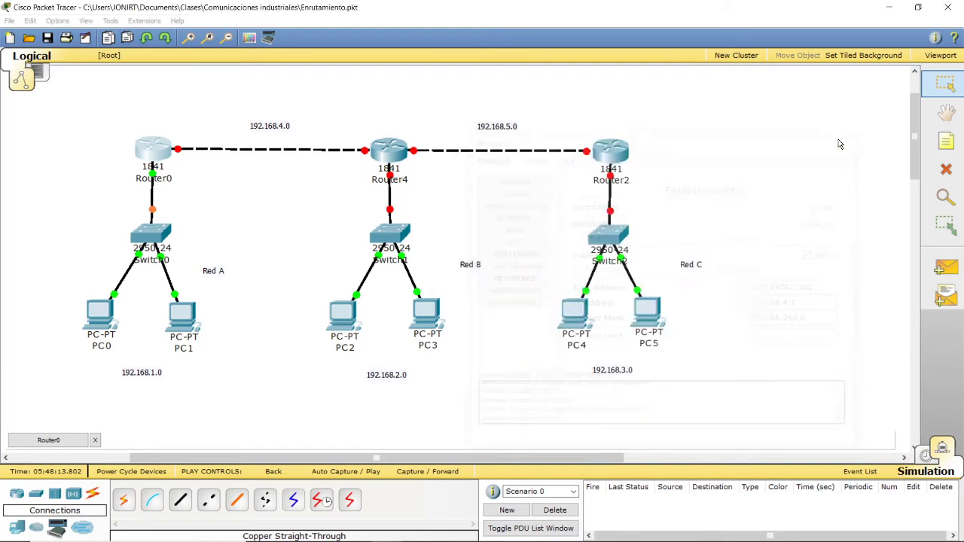
Step: View Router4's FastEthernet0/0 settings, close its window and check which ports link it to Router0 and Switch1
click(384, 151)
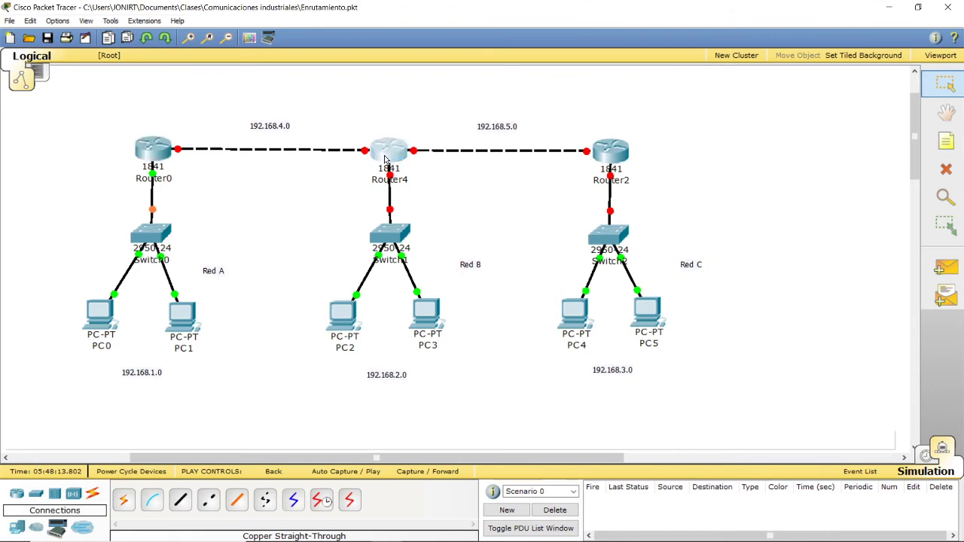
drag(254, 92, 684, 79)
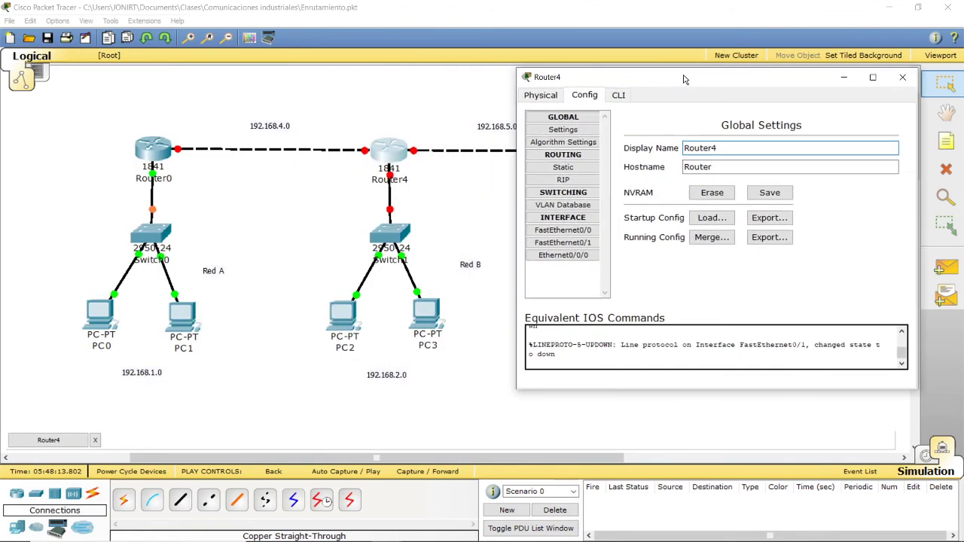
click(569, 231)
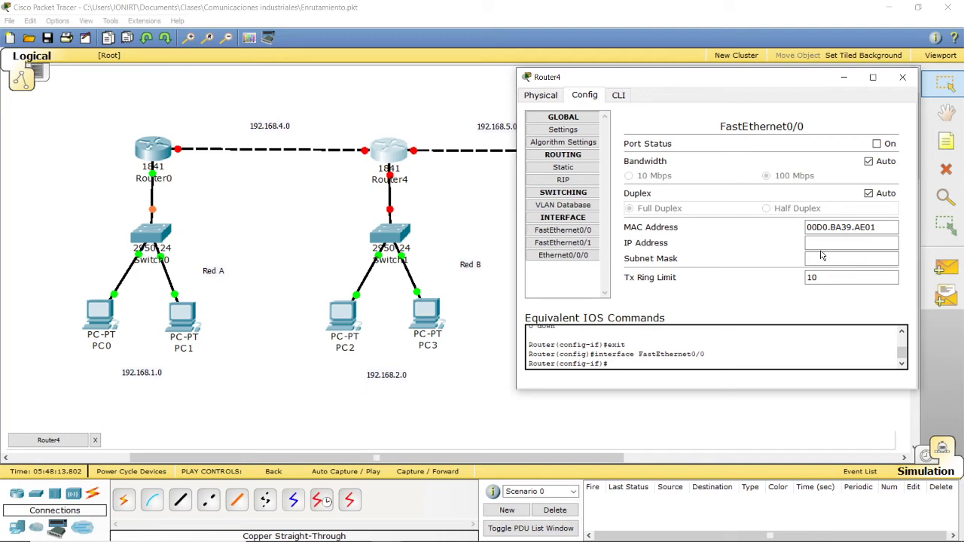
click(903, 77)
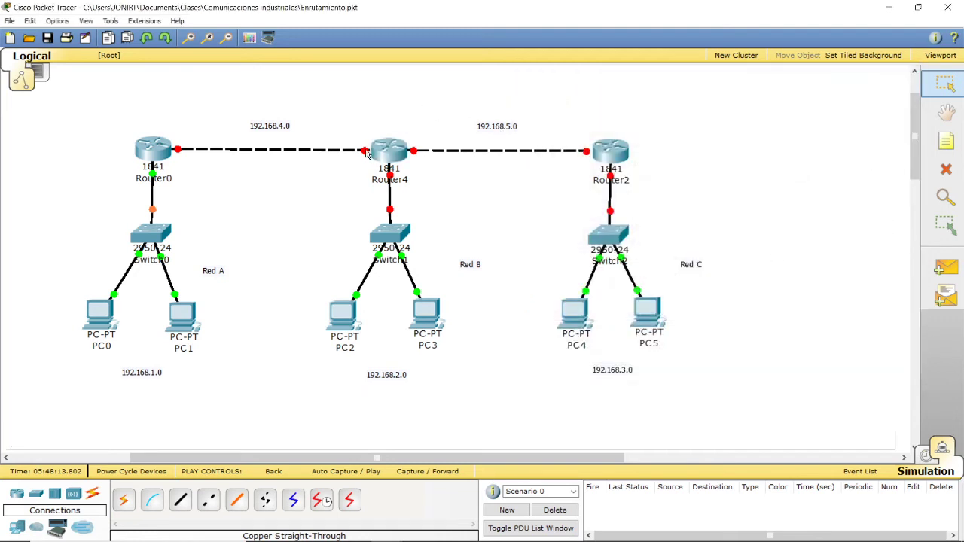
mouse_move(367, 153)
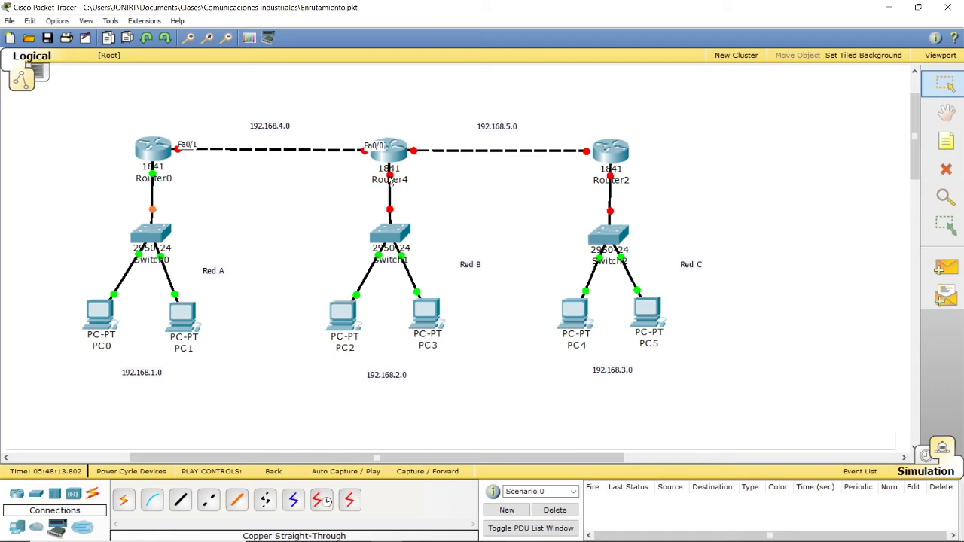
mouse_move(388, 175)
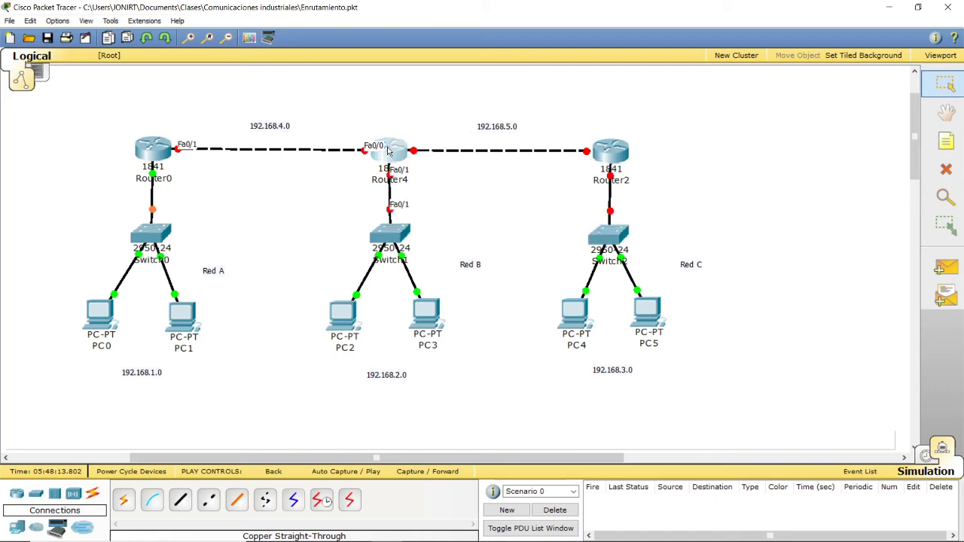
Step: Configure Router4's FastEthernet0/0 with IP address 192.168.4.2 and subnet mask 255.255.255.0, turn the port on, and close the device window
click(388, 174)
drag(230, 36, 730, 78)
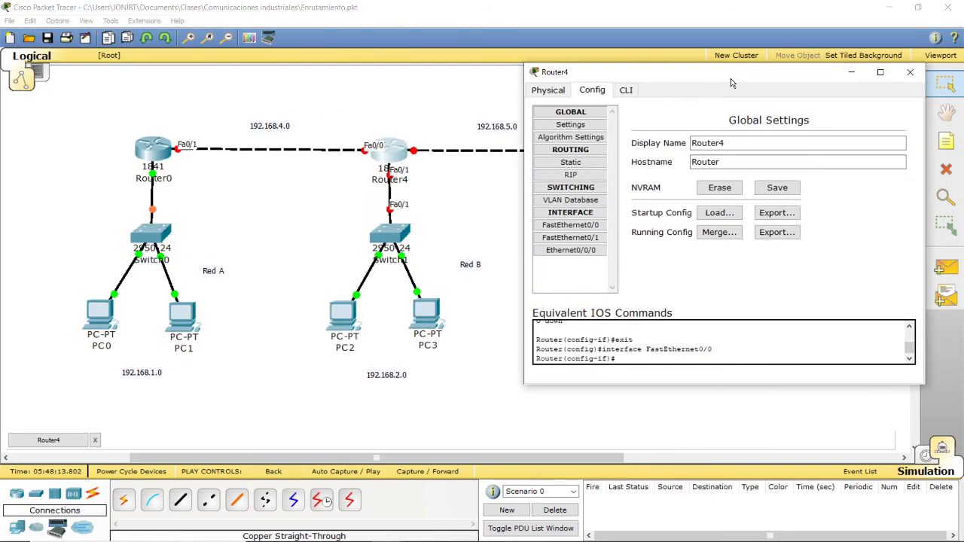
click(570, 225)
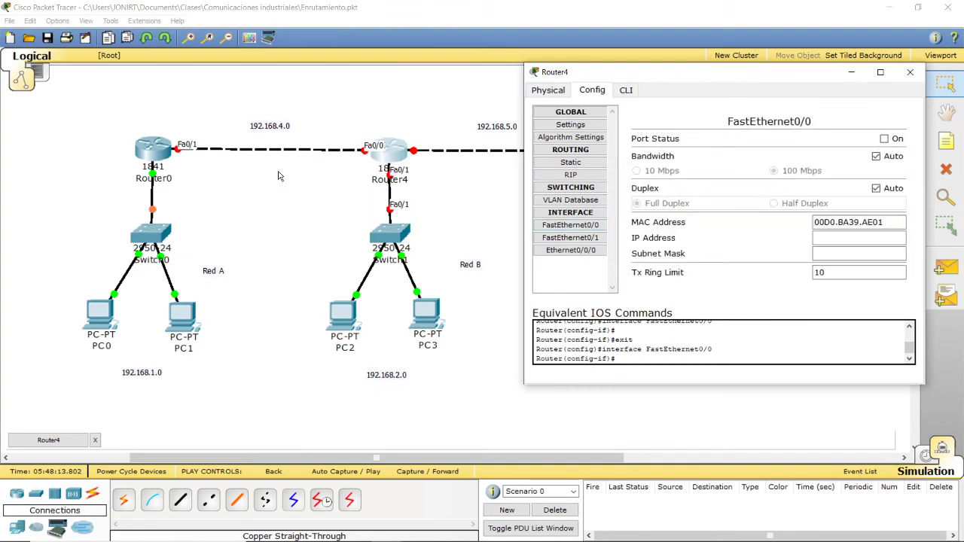
text(19)
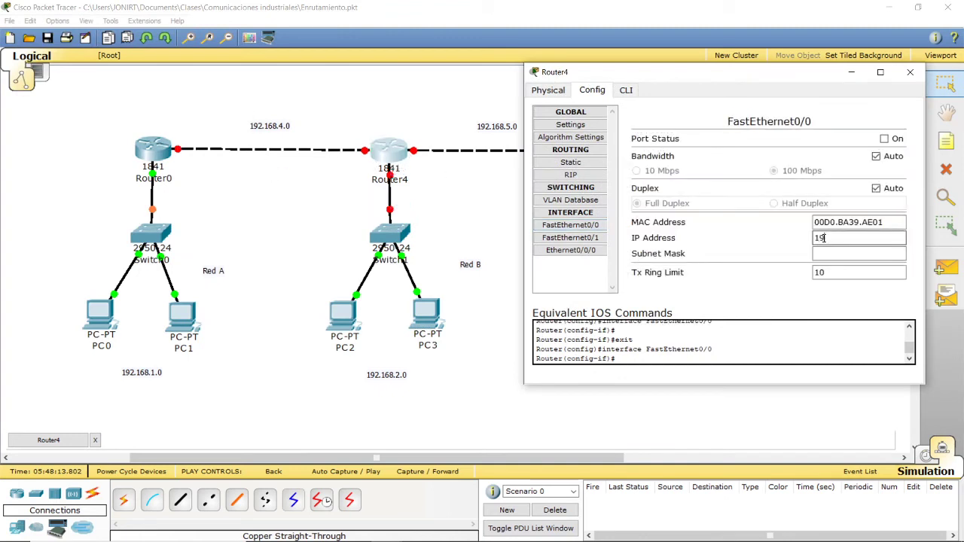
text(4.2)
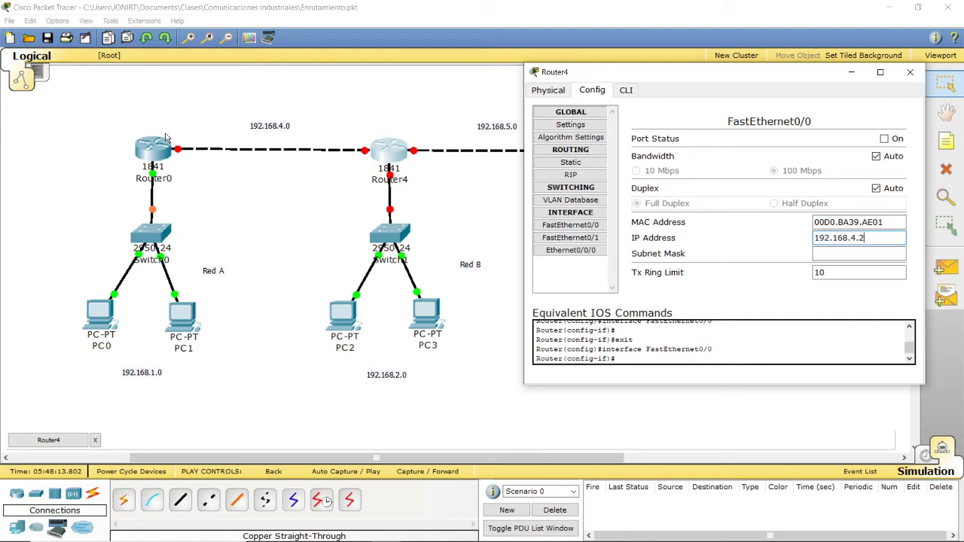
click(856, 258)
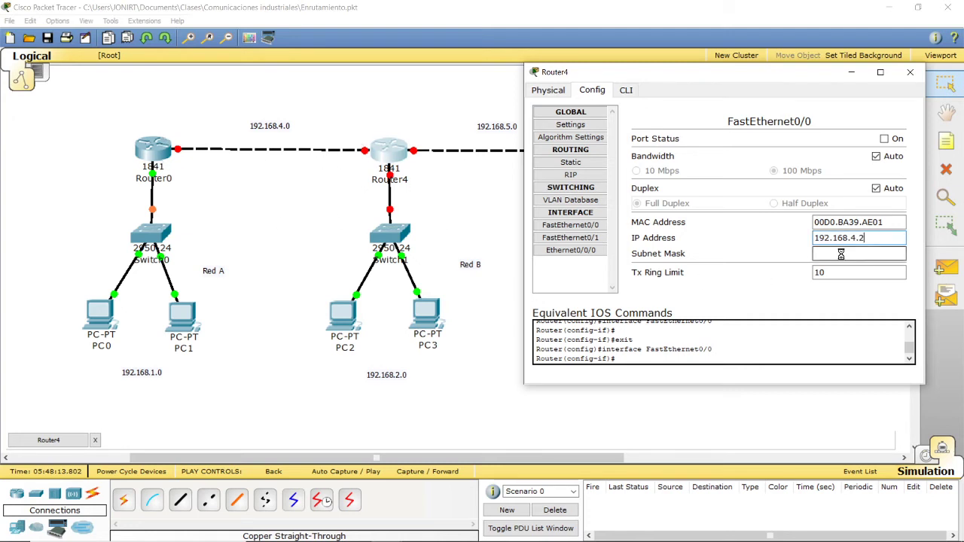
click(885, 140)
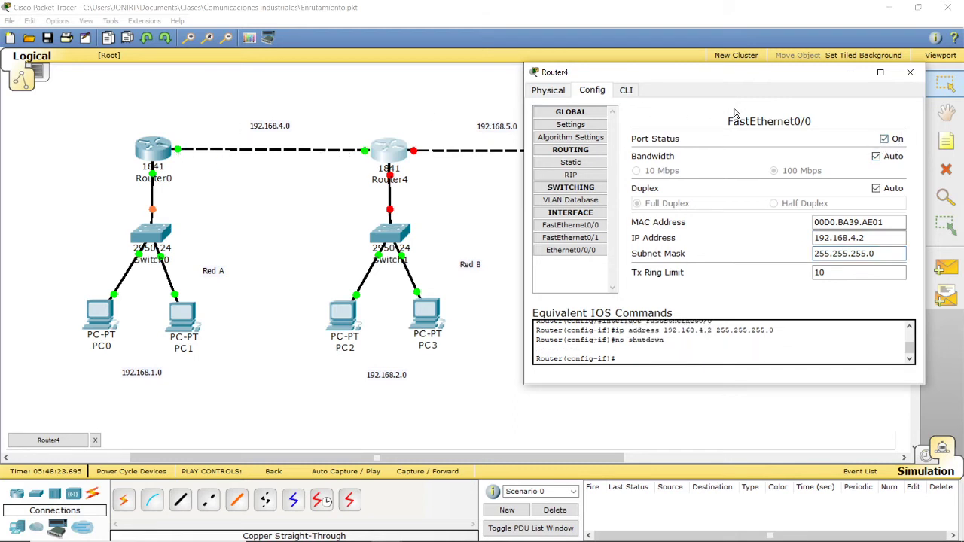
click(911, 73)
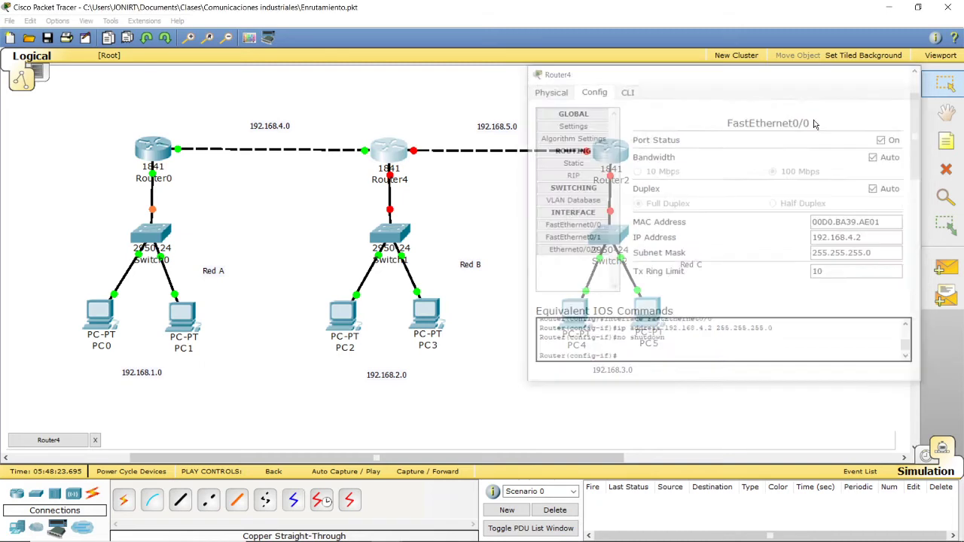
Step: Configure Router4's FastEthernet0/1 with IP address 192.168.2.1 and subnet mask 255.255.255.0, turn the port on, and close the device window
click(384, 172)
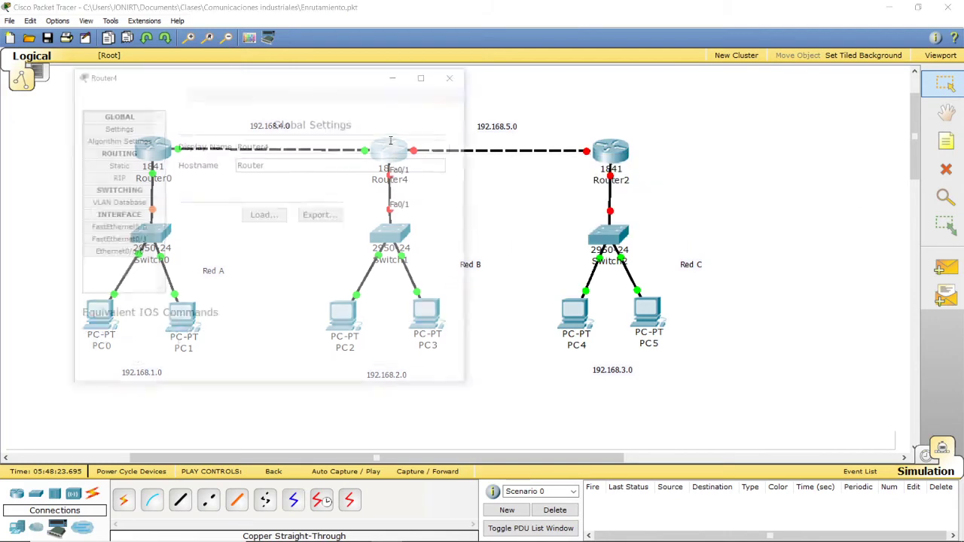
drag(275, 85, 796, 123)
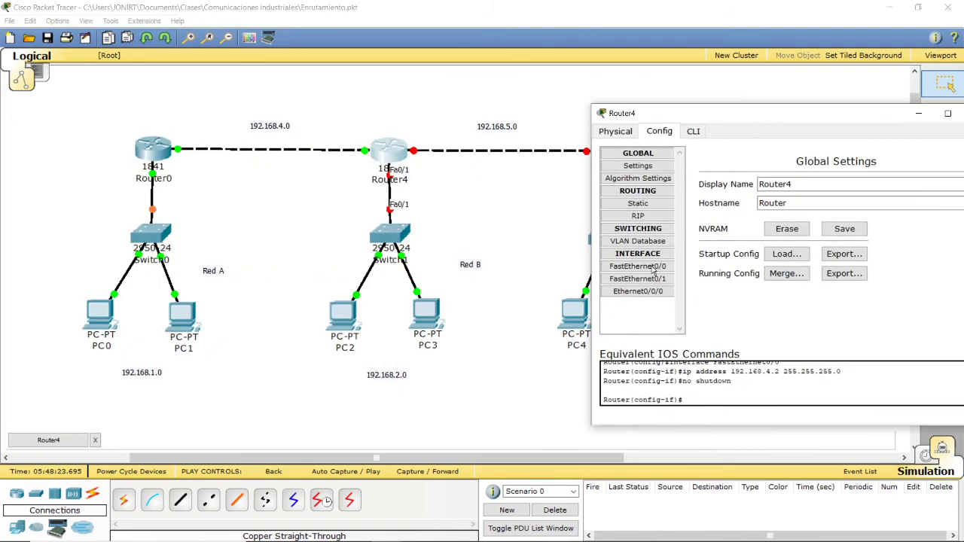
click(637, 279)
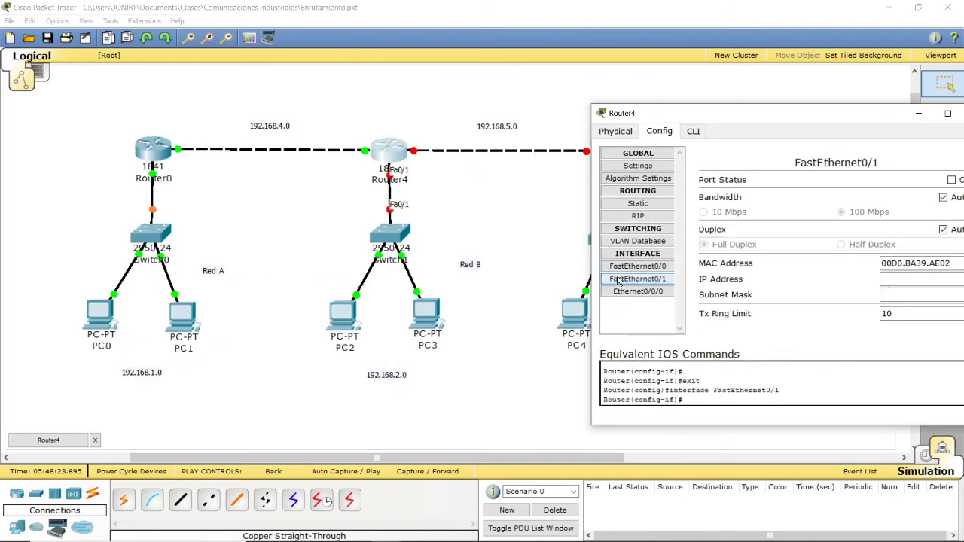
drag(748, 122, 631, 109)
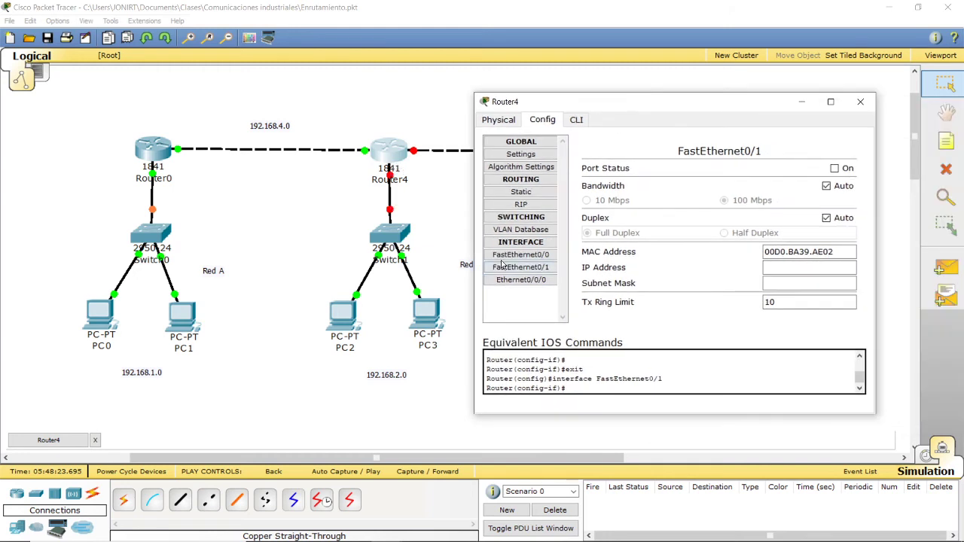
drag(593, 111, 639, 120)
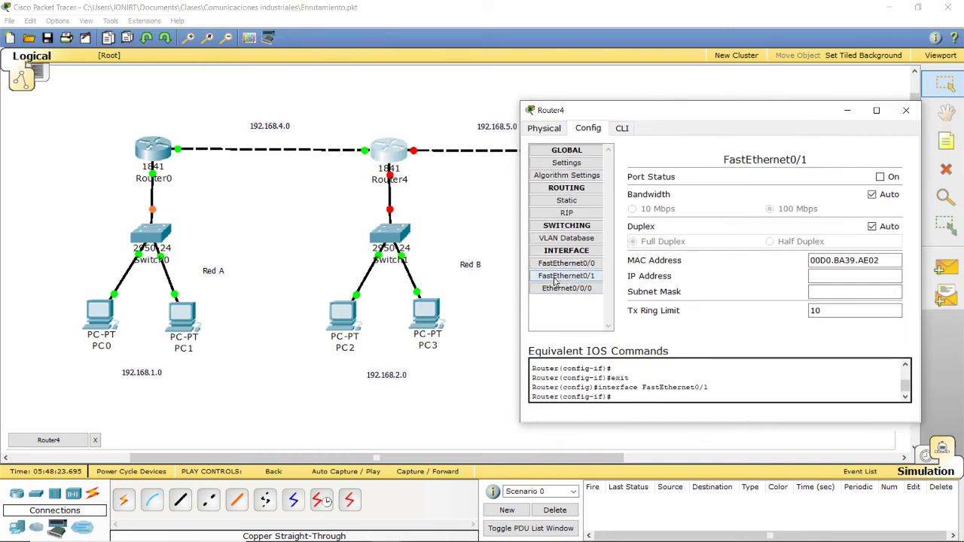
click(850, 276)
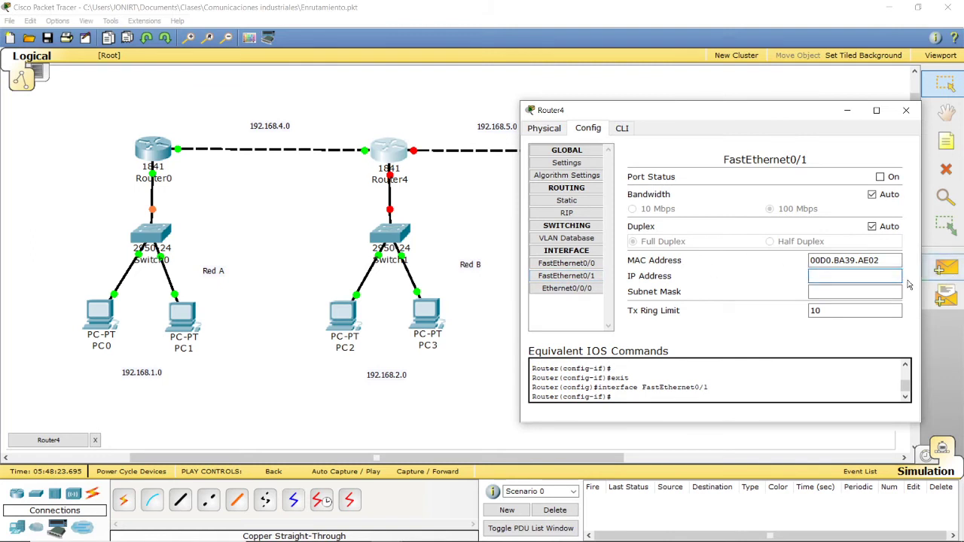
text(192.1)
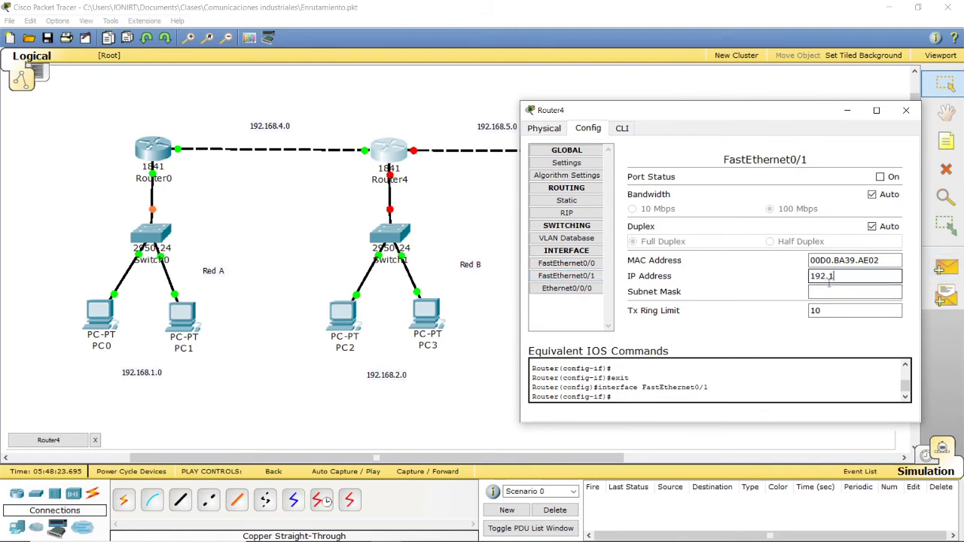
text(68.2.1)
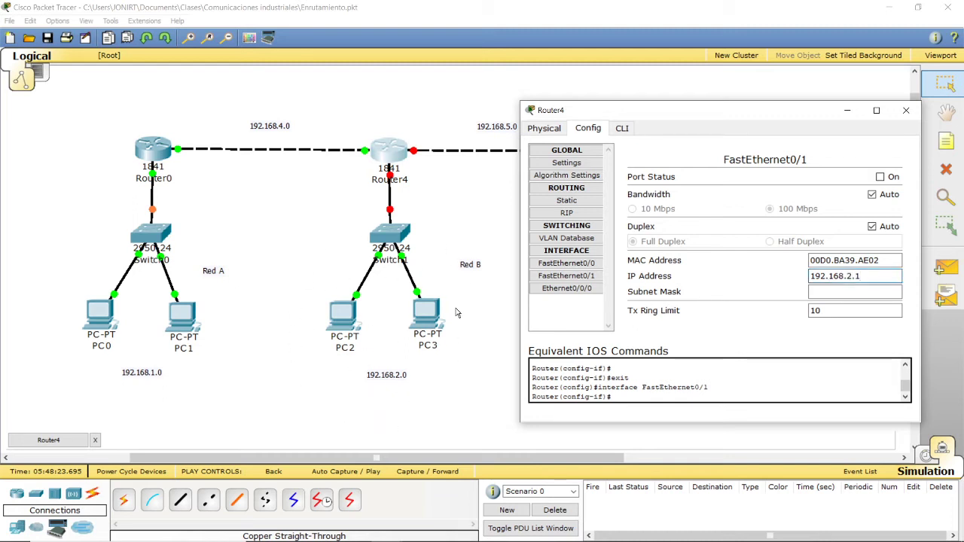
click(879, 277)
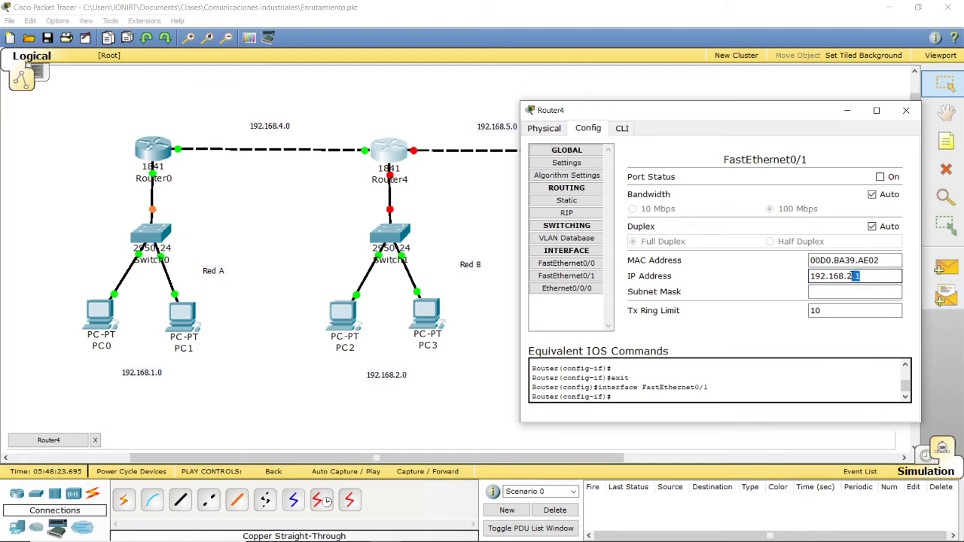
click(866, 296)
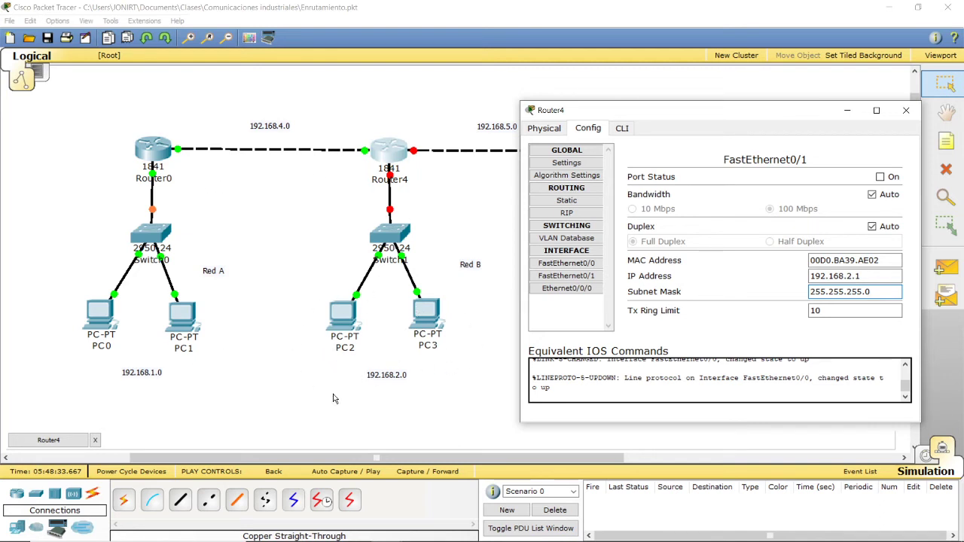
click(865, 312)
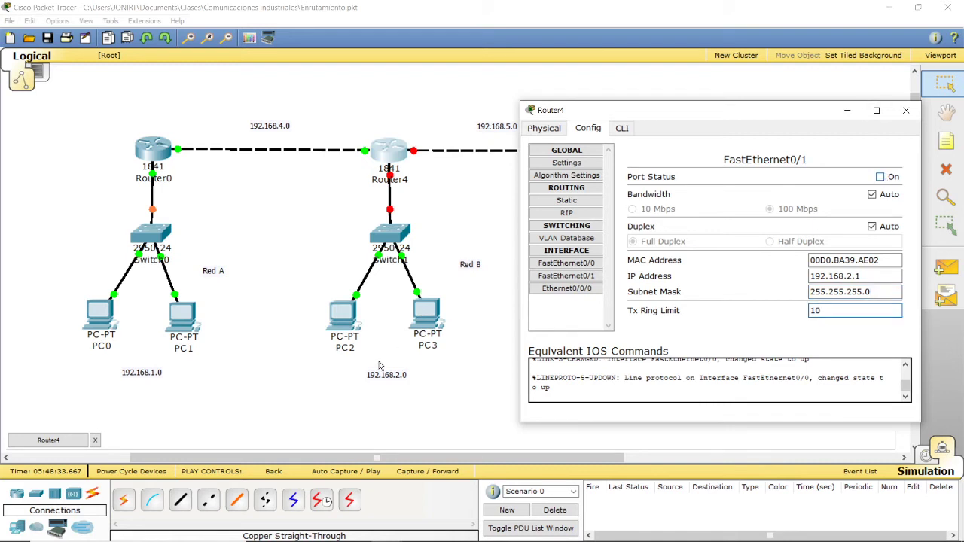
click(880, 177)
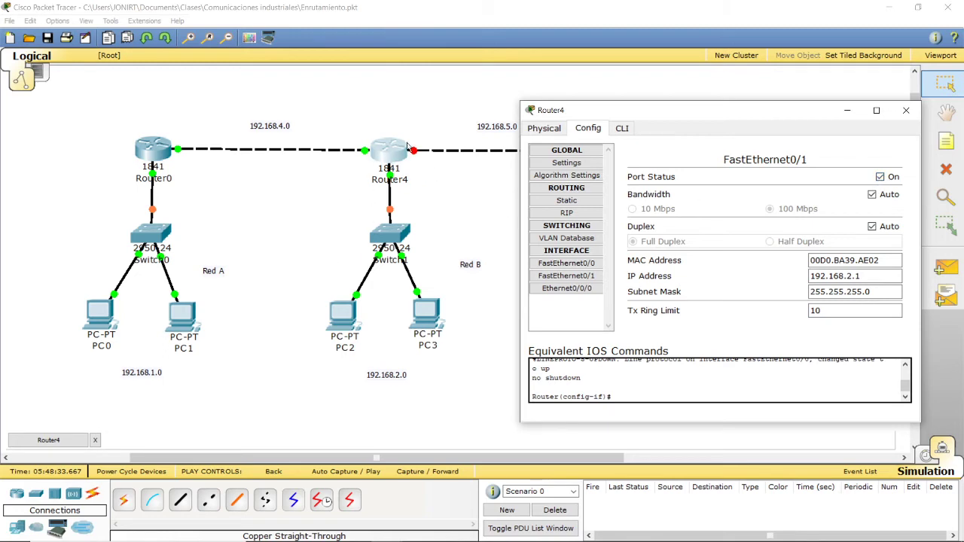
click(898, 113)
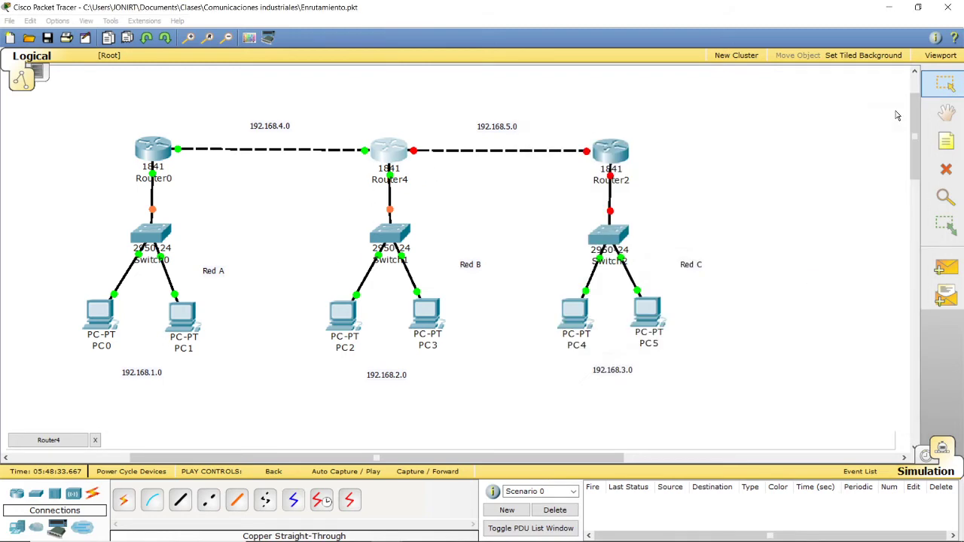
Step: Test connectivity from PC0 to Router0 with a simple PDU played automatically in the simulation, and clear the event list
click(954, 272)
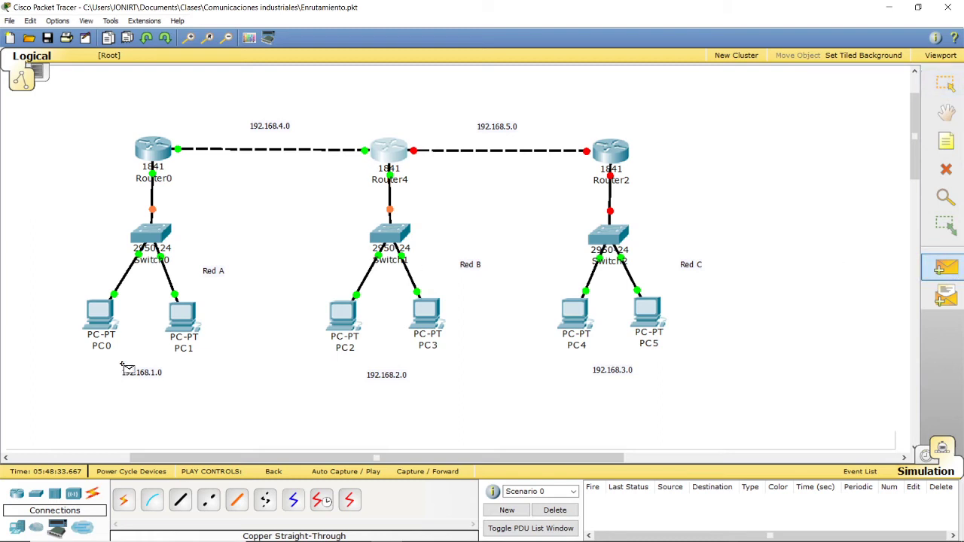
click(102, 324)
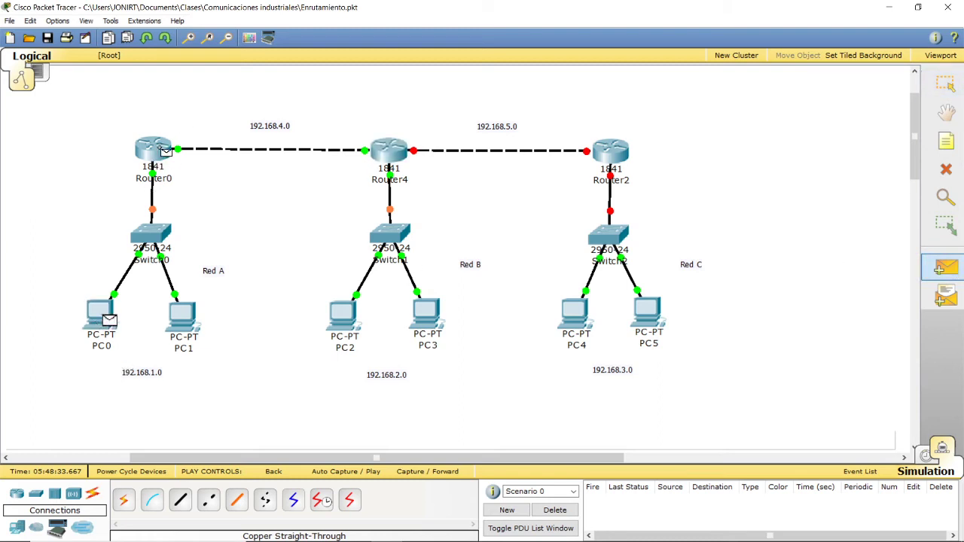
click(173, 150)
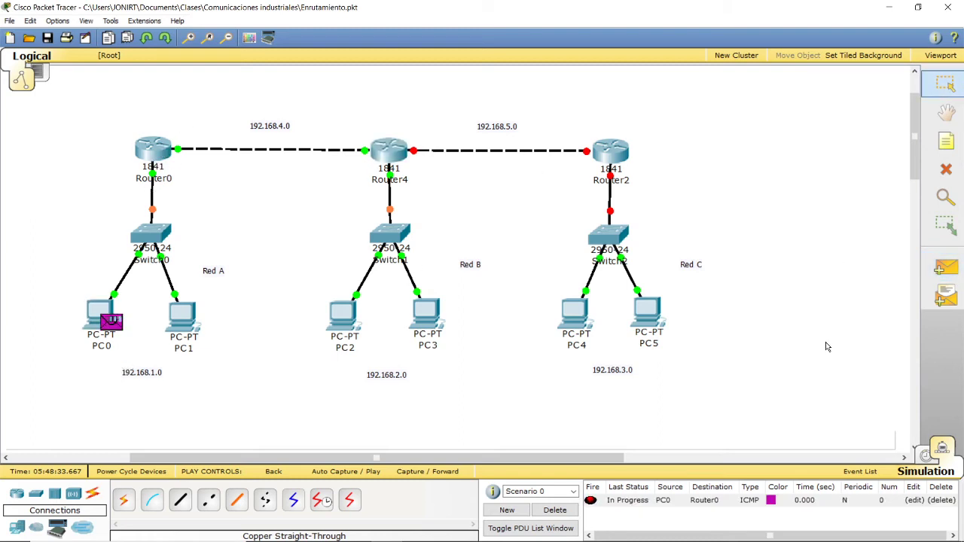
click(943, 449)
click(944, 449)
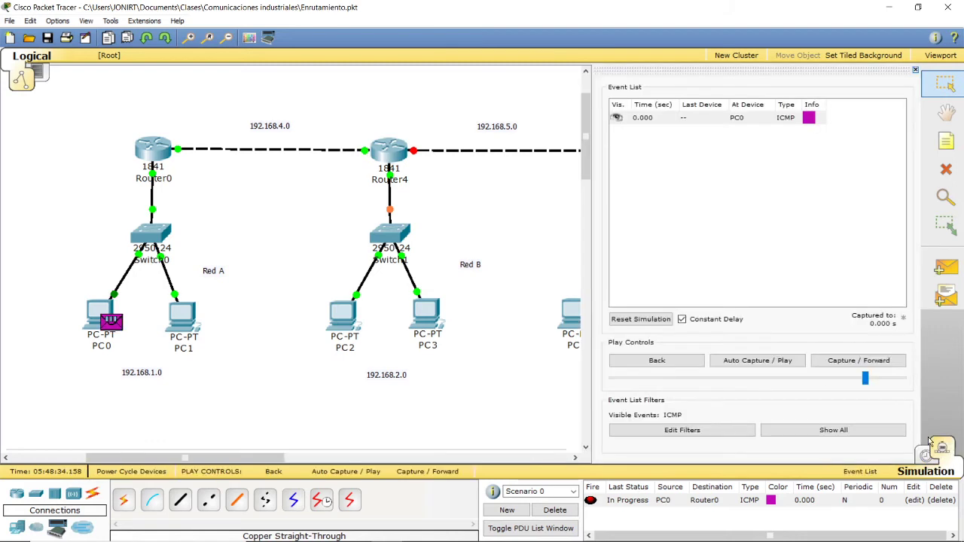
click(746, 363)
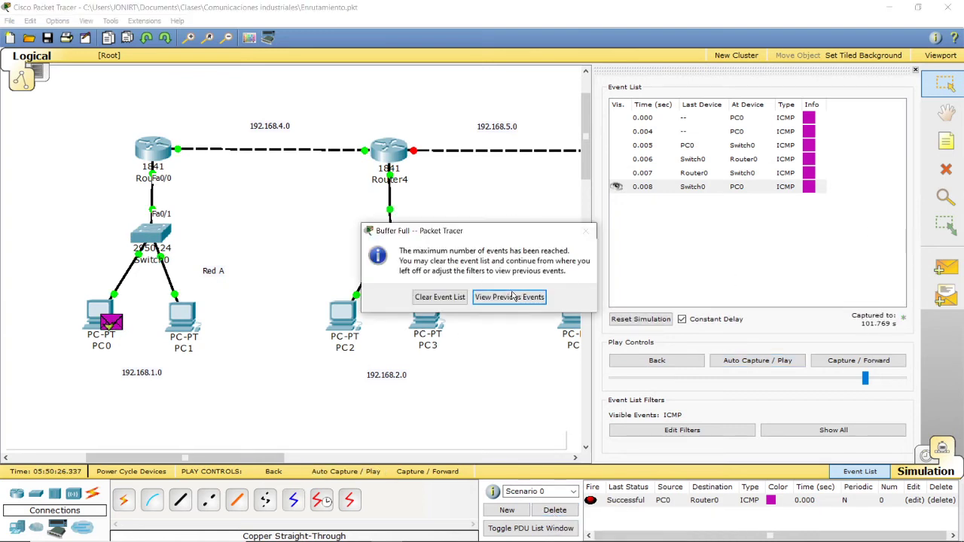
click(440, 298)
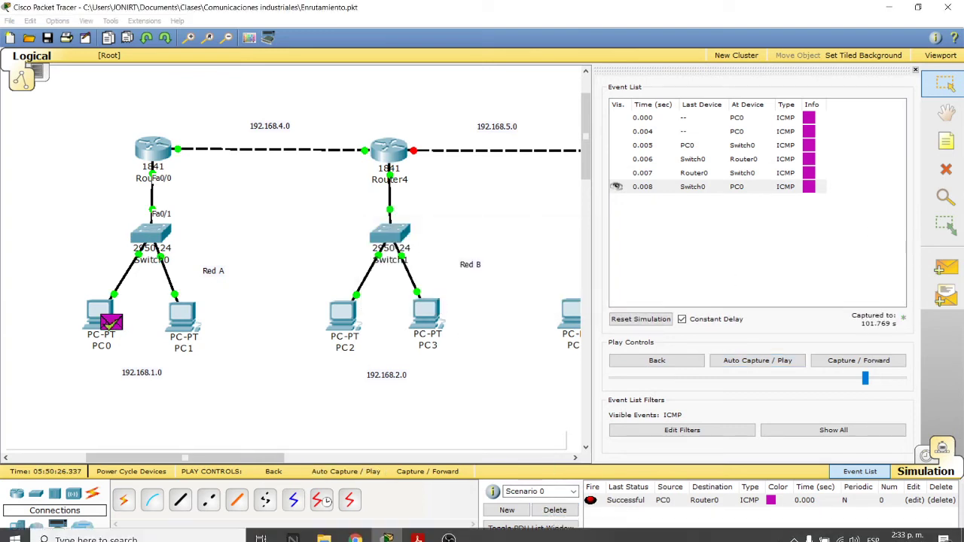
Step: Test connectivity from PC2 to Router4 with a simple PDU, replaying the simulation once, and delete the scenario
click(947, 268)
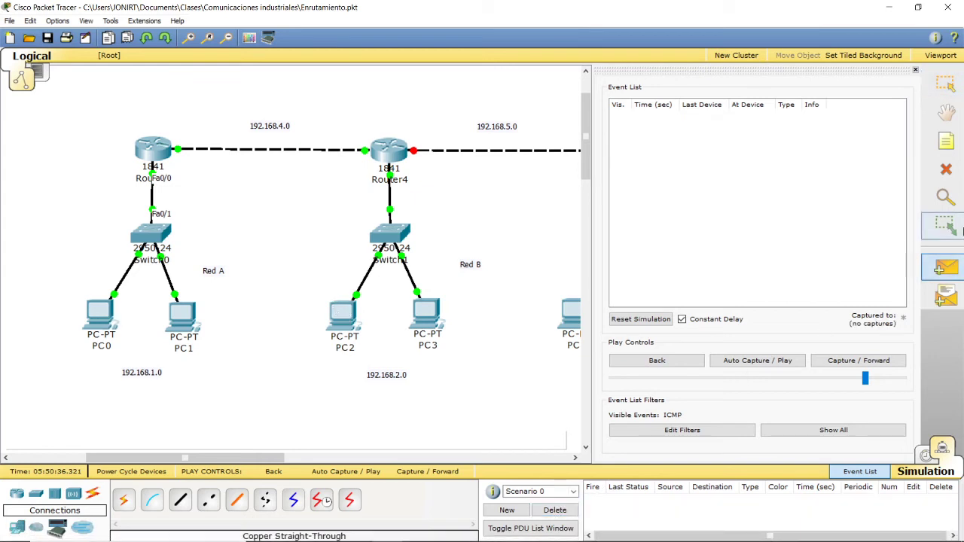
click(347, 324)
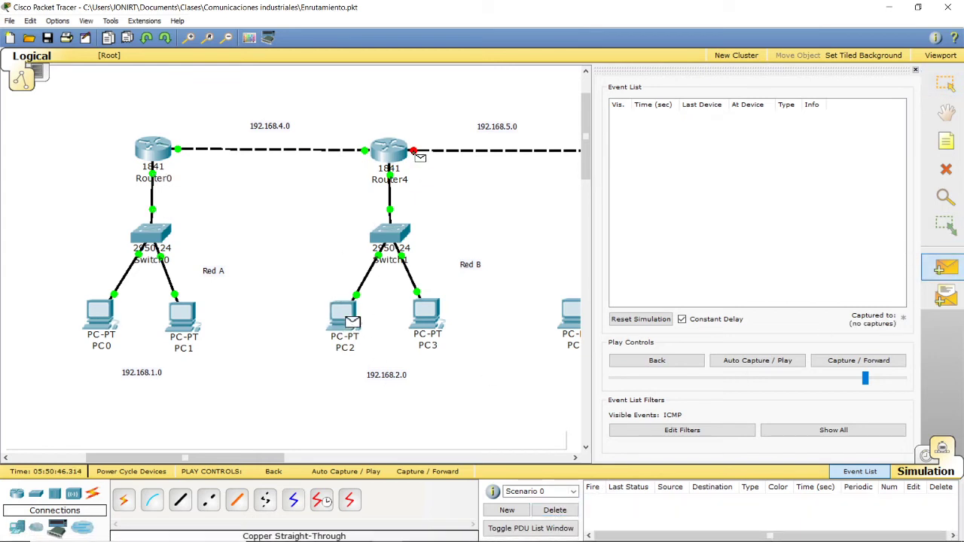
click(388, 148)
click(772, 362)
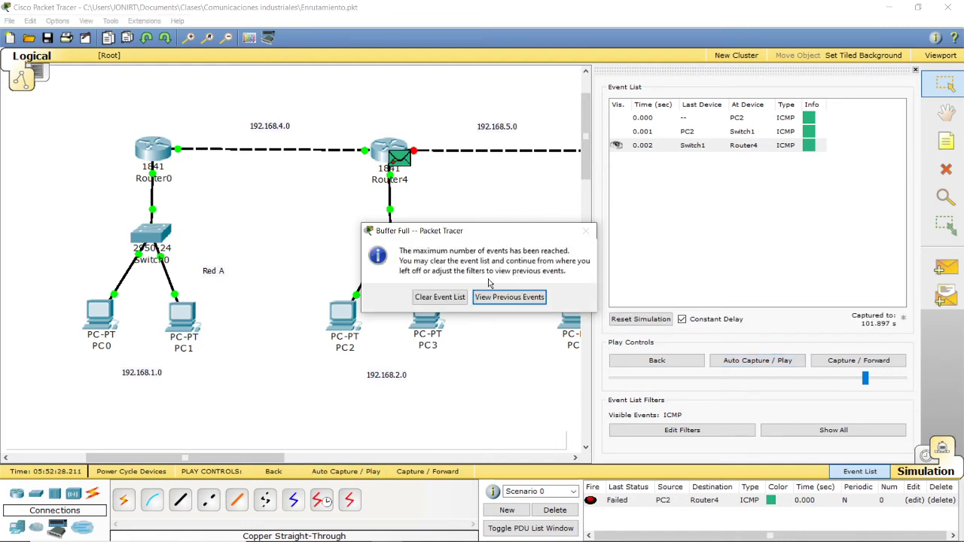
click(536, 357)
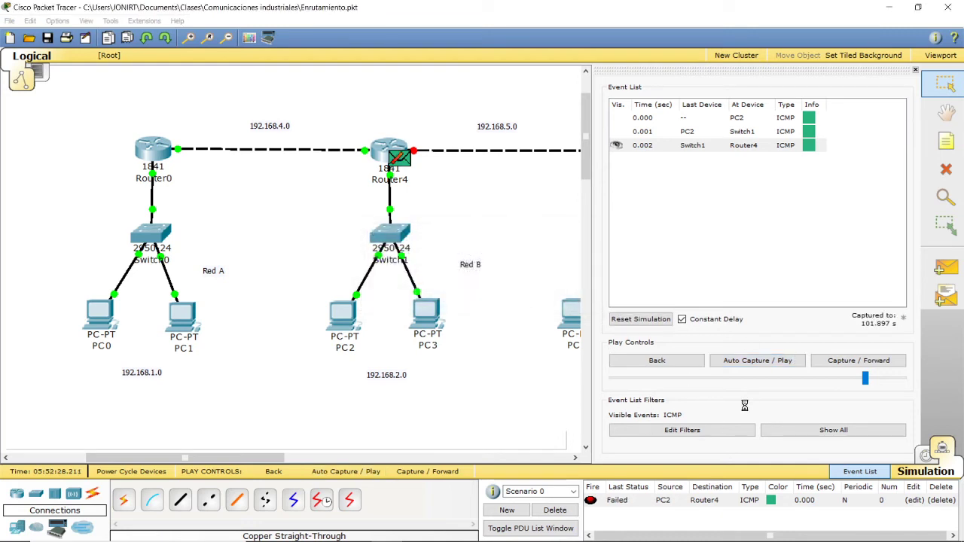
click(751, 359)
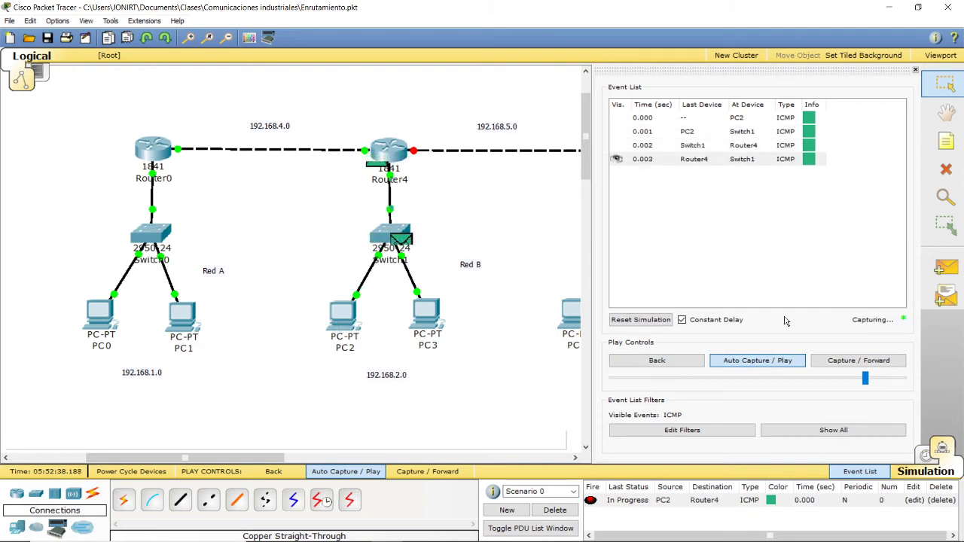
click(555, 511)
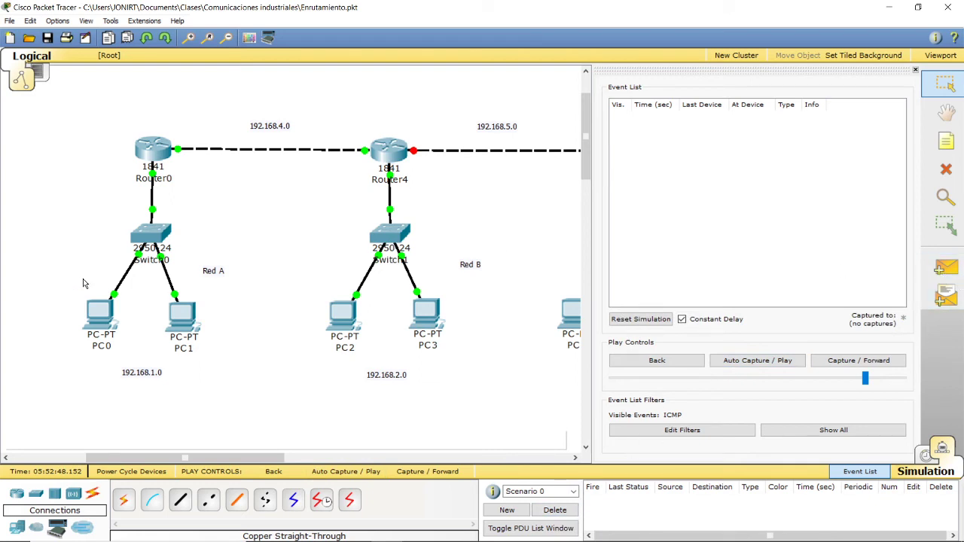
Step: Send a simple PDU from PC0 to PC1 and play the simulation automatically
click(946, 267)
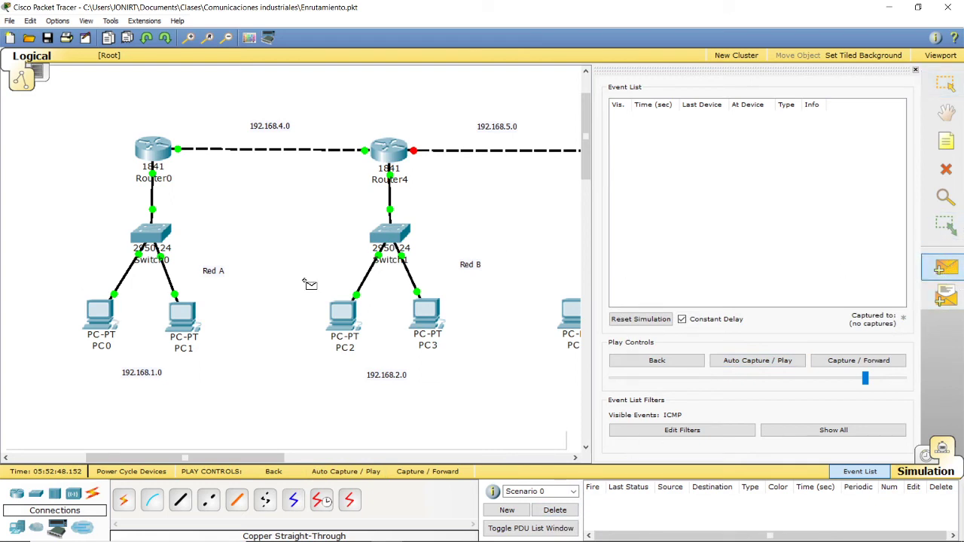
click(109, 322)
click(185, 323)
click(726, 360)
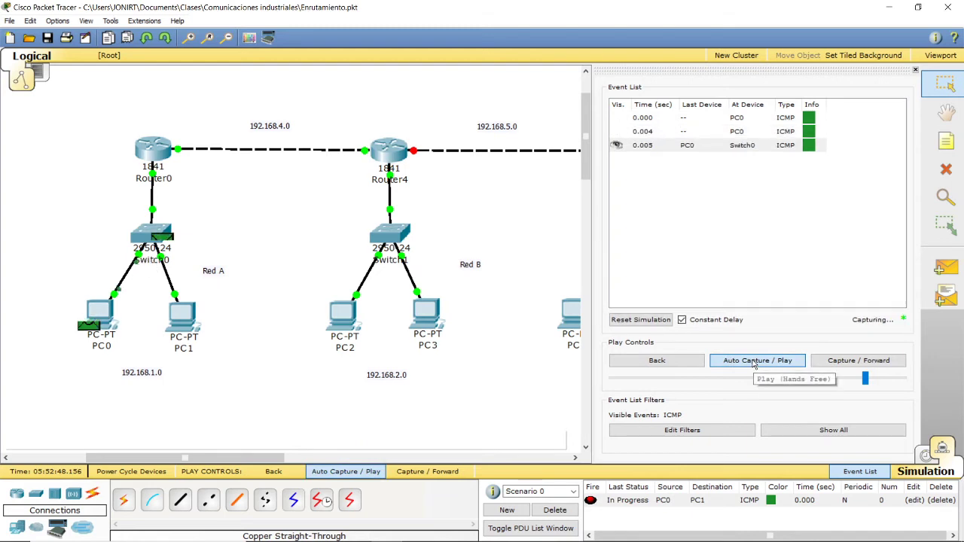
Step: Delete the current scenario, send a simple PDU from PC0 to PC2, and play the simulation automatically
click(563, 510)
click(946, 267)
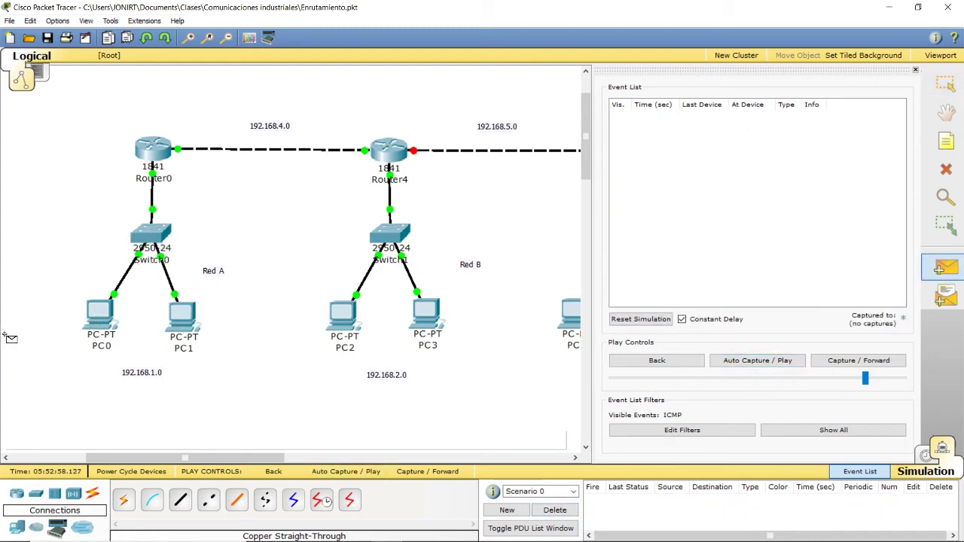
click(98, 323)
click(345, 332)
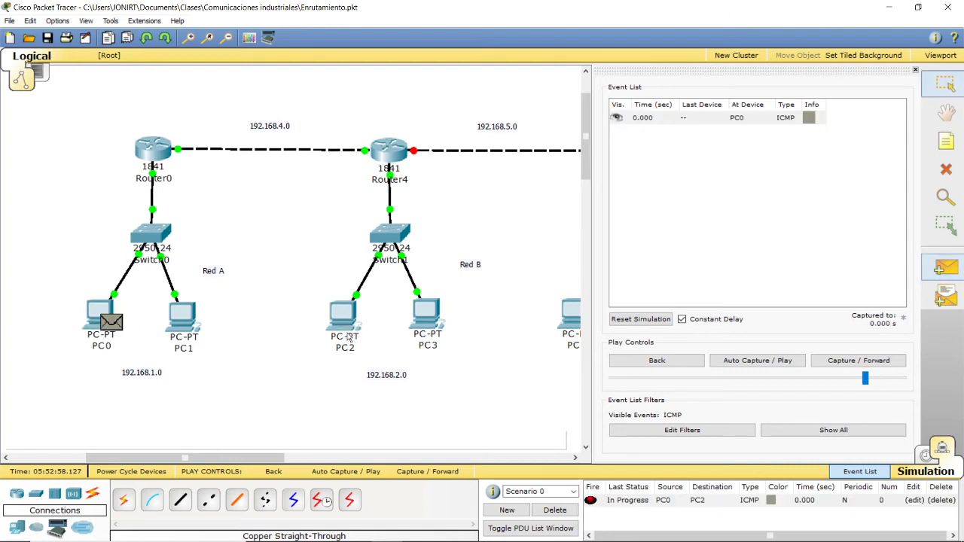
click(761, 363)
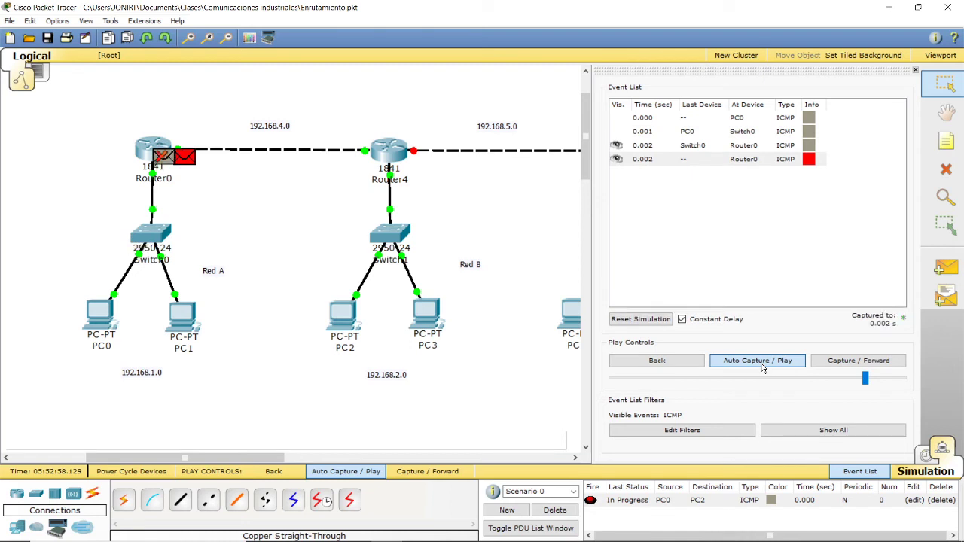
Step: Reset and replay the PC0 to PC2 simulation, delete the scenario, and close the event list
click(637, 320)
click(746, 361)
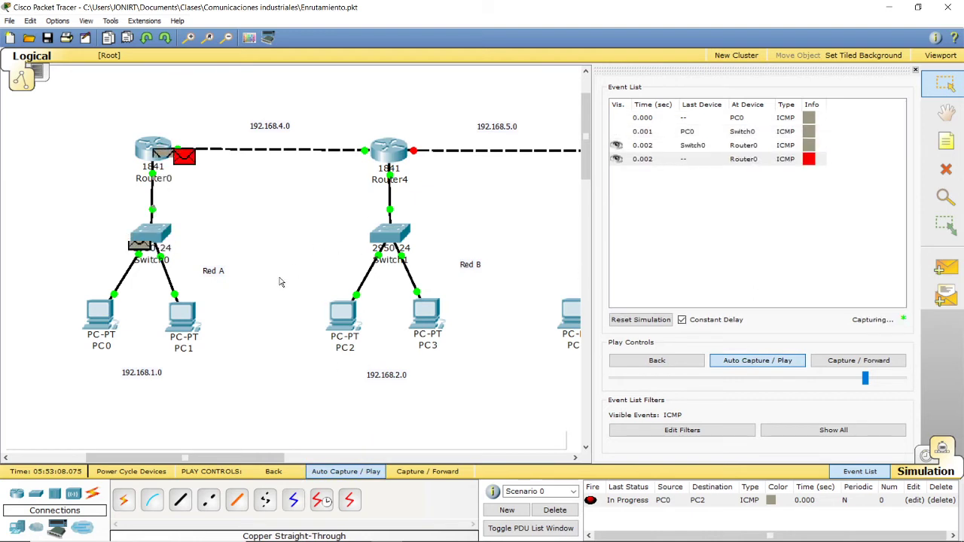
click(557, 510)
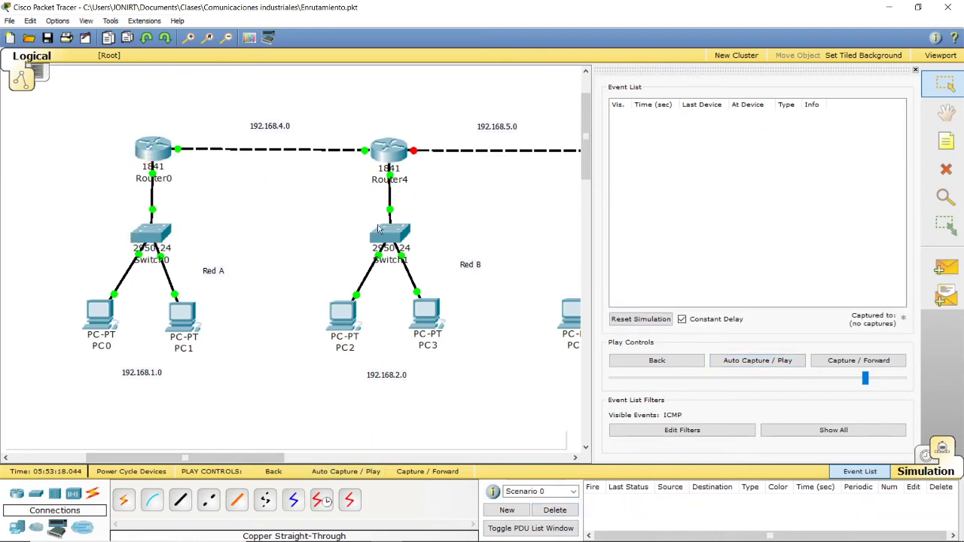
click(915, 71)
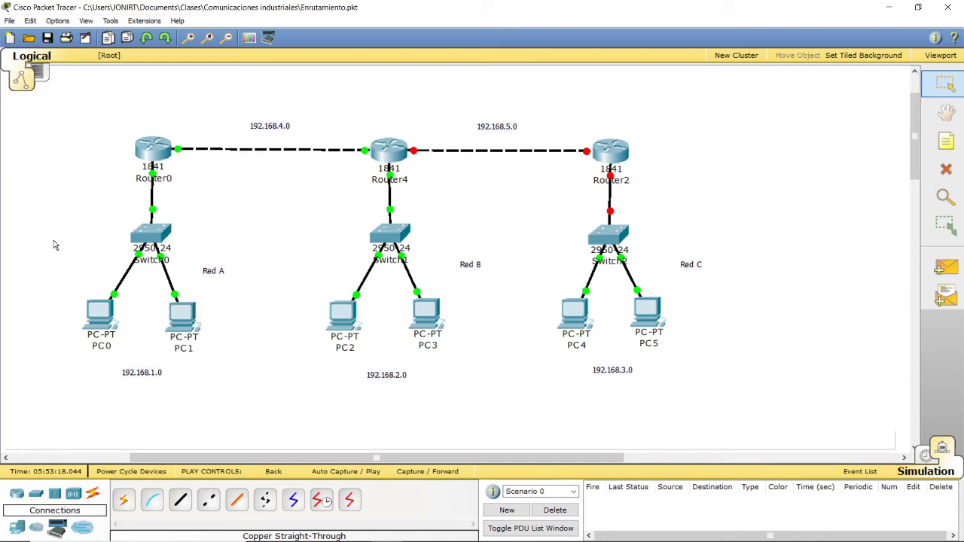
Step: Open Router0's static routing settings, place its window clear of the first two networks, and dismiss the mail notification
click(160, 156)
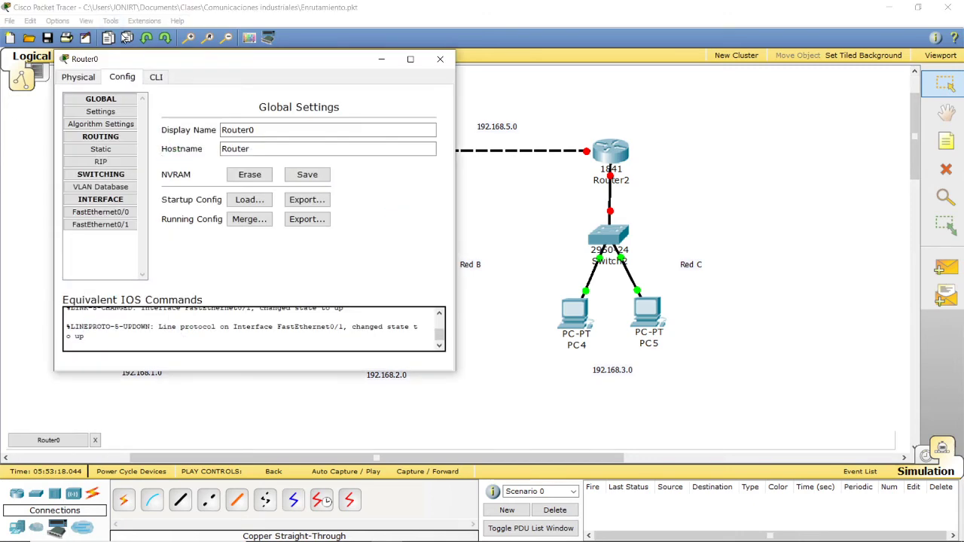
drag(125, 69, 593, 128)
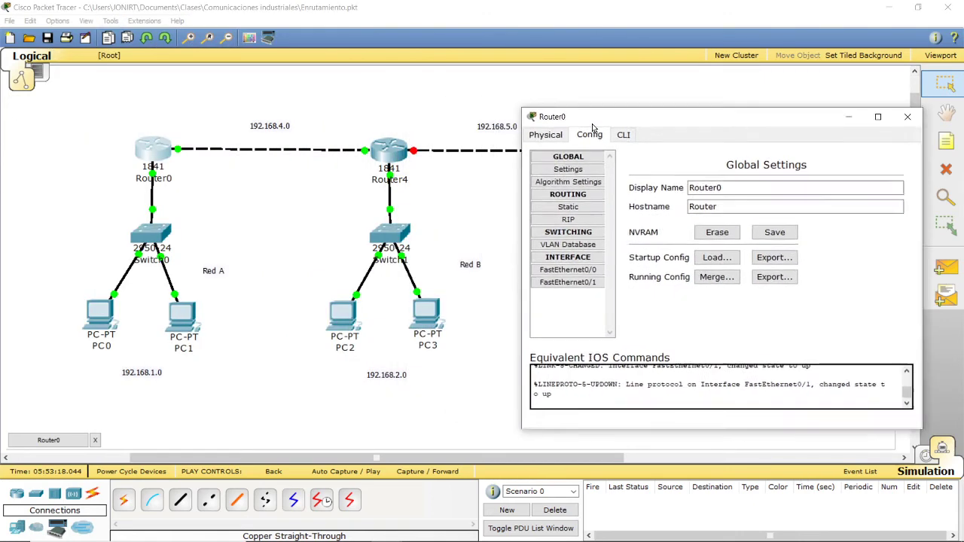
click(568, 208)
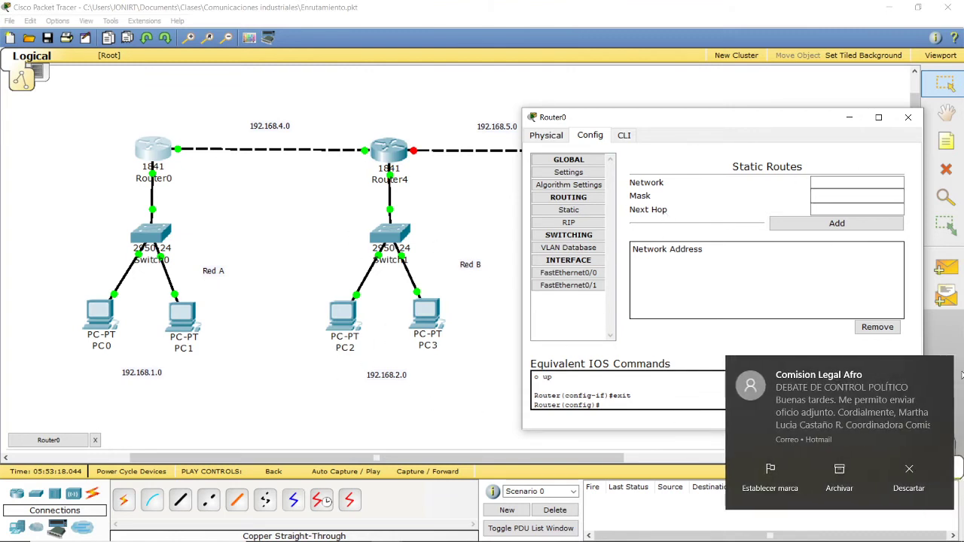
click(944, 367)
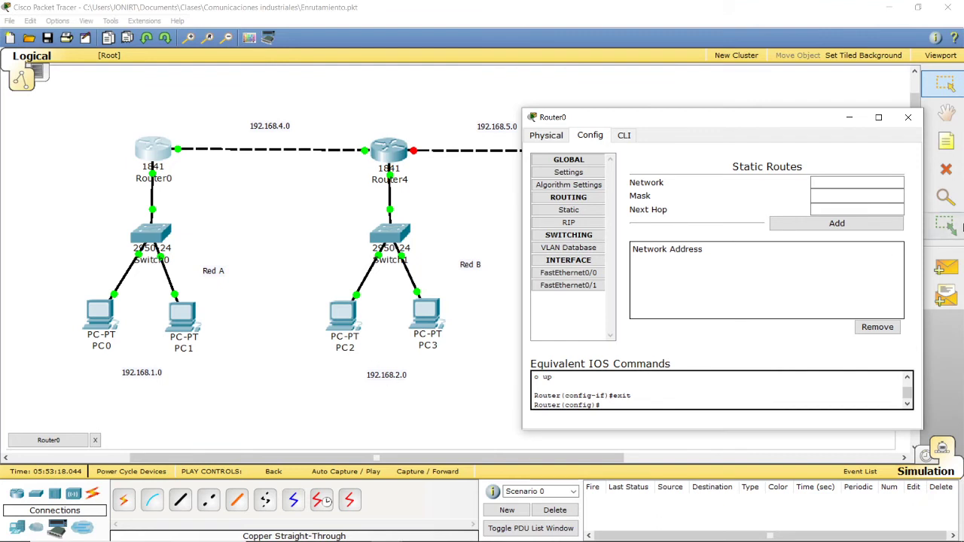
Step: Try to add a static route on Router0 to network 192.168.2.0, mask 255.255.255.0, with next hop 192.168.4.2
click(857, 180)
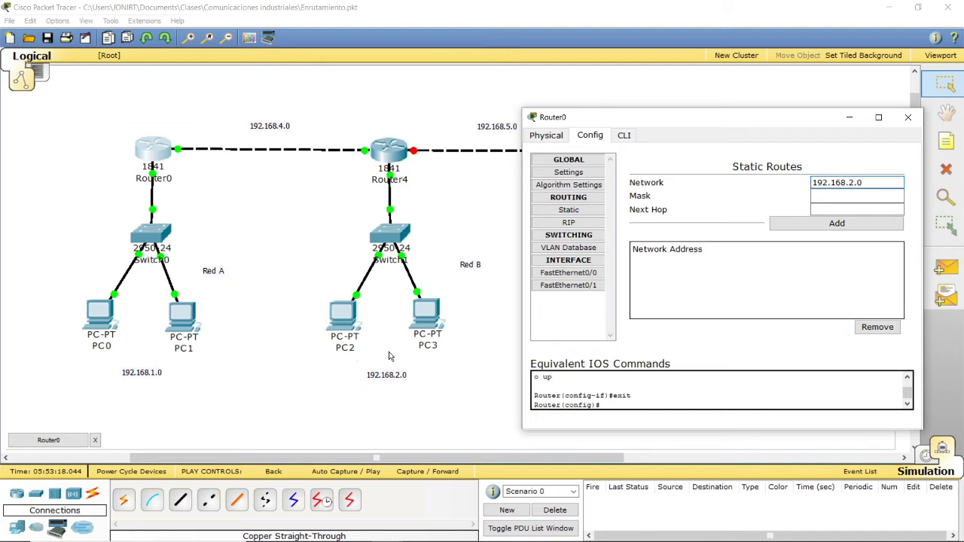
click(832, 196)
click(832, 208)
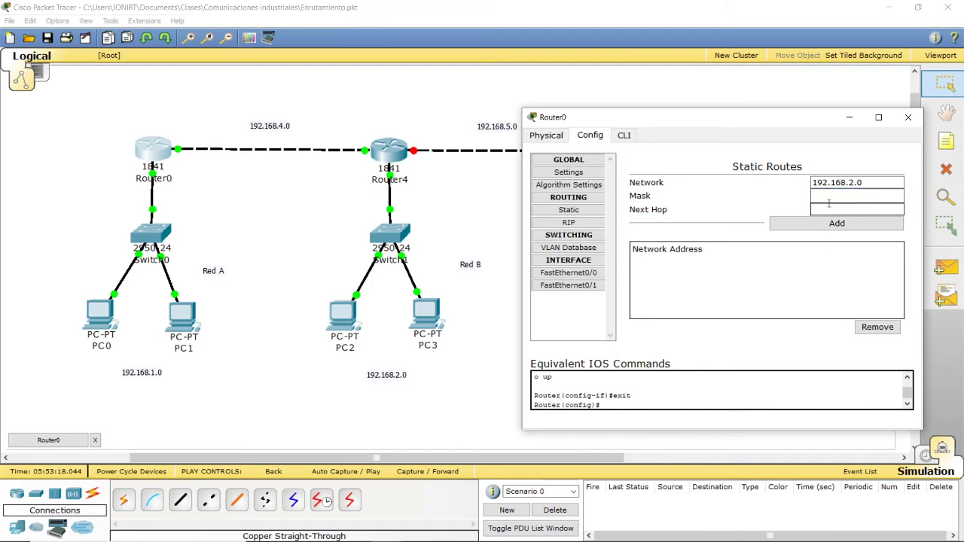
click(820, 186)
click(832, 208)
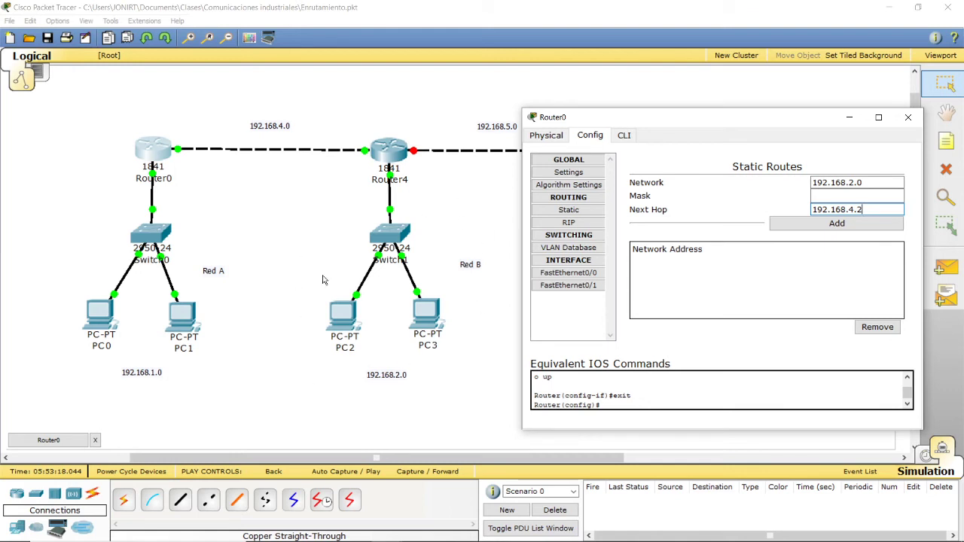
click(834, 198)
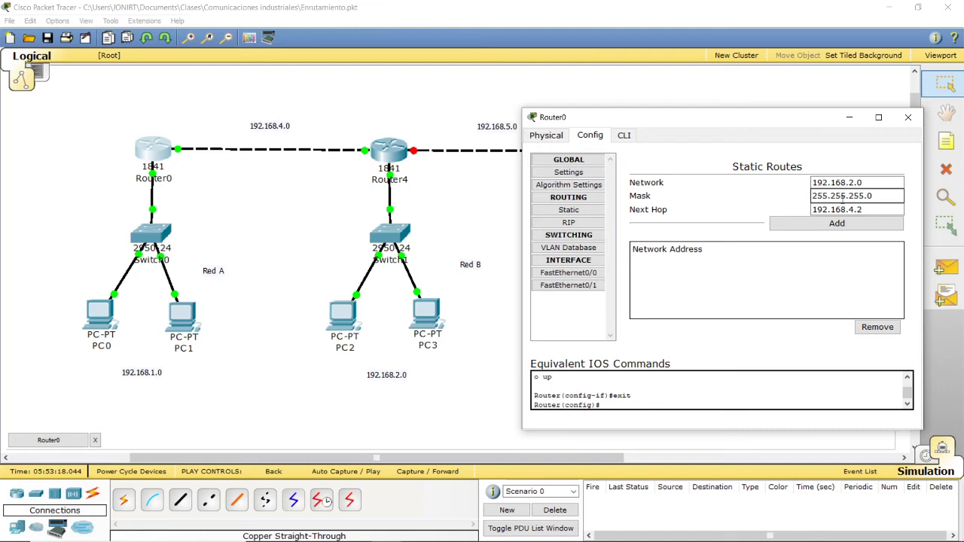
click(842, 196)
drag(901, 195, 771, 199)
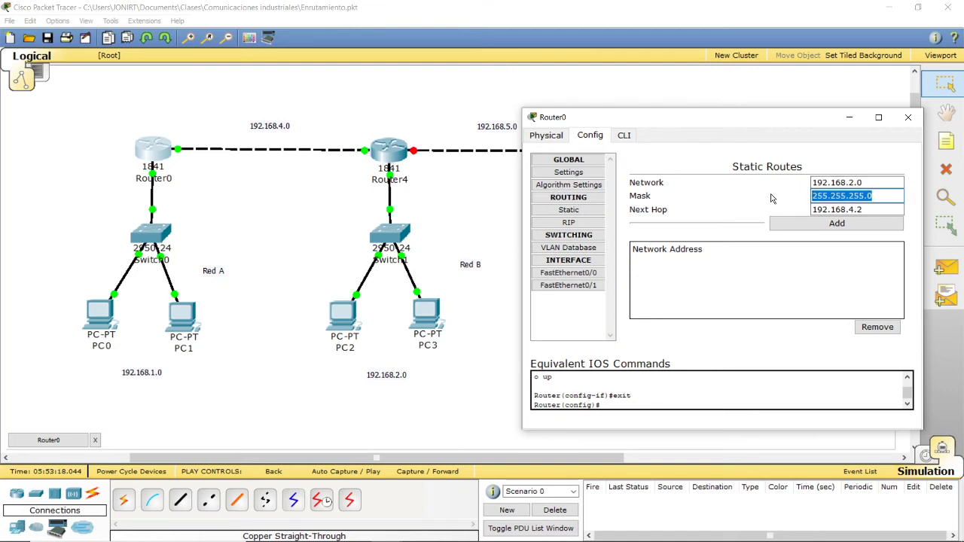
click(873, 196)
drag(873, 195, 781, 189)
click(820, 227)
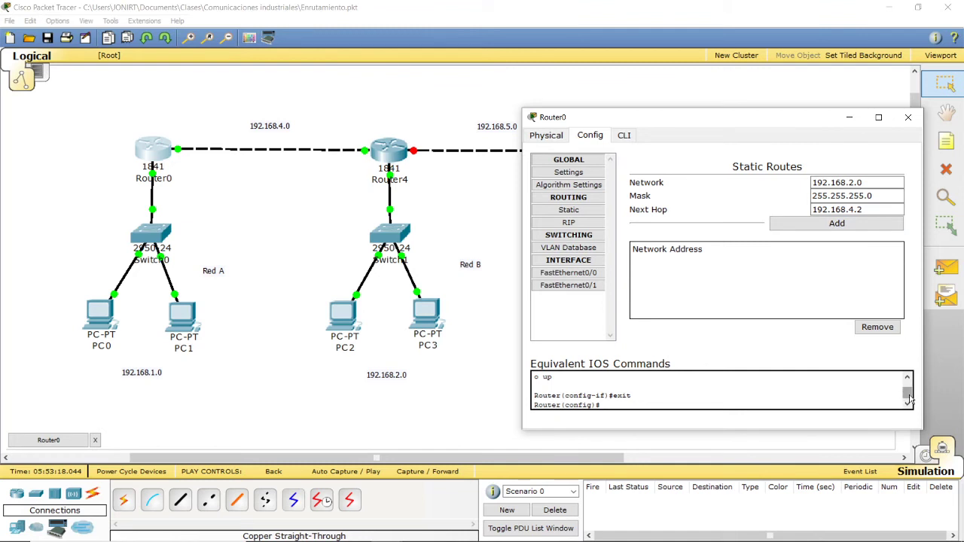
Step: Examine Router0's equivalent IOS commands for the static route command
drag(908, 394, 908, 394)
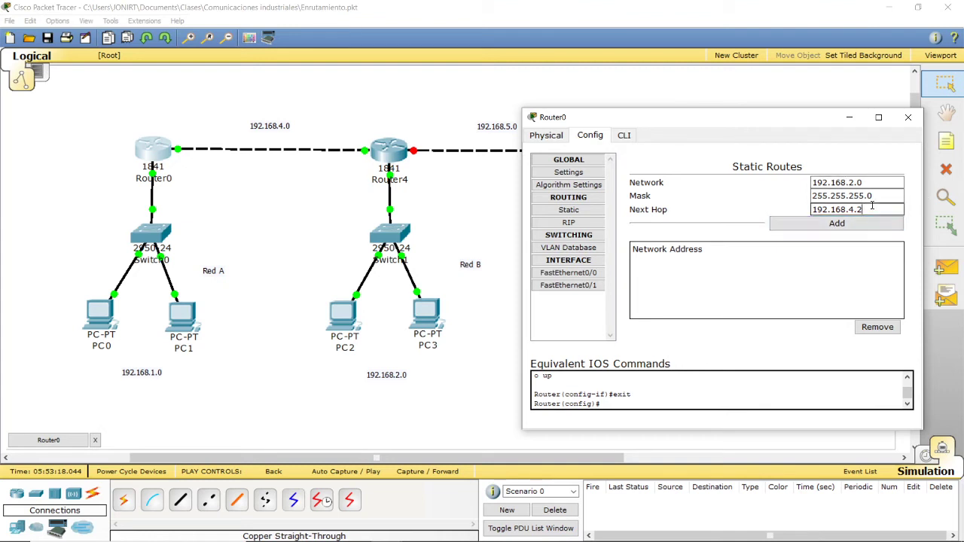
drag(872, 206, 769, 202)
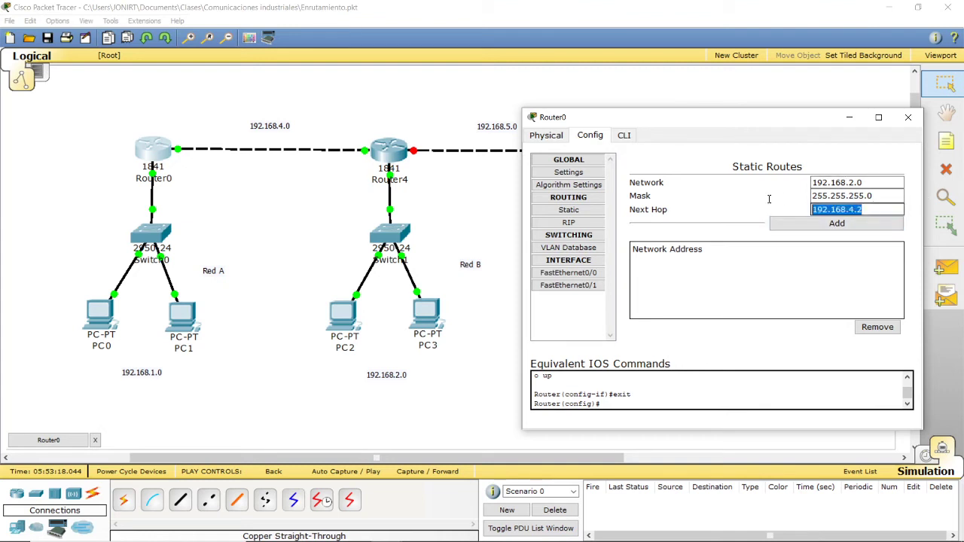
right_click(908, 384)
click(811, 388)
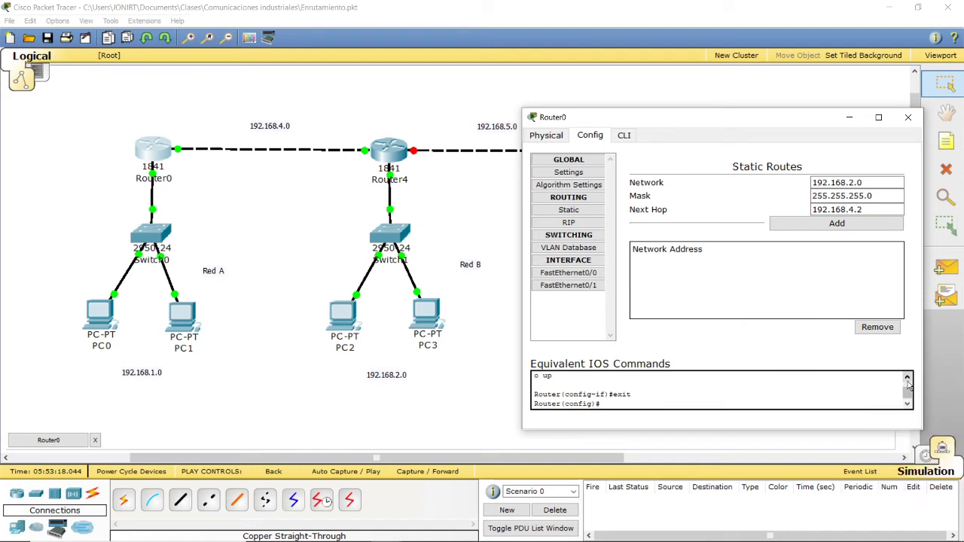
click(908, 379)
click(907, 378)
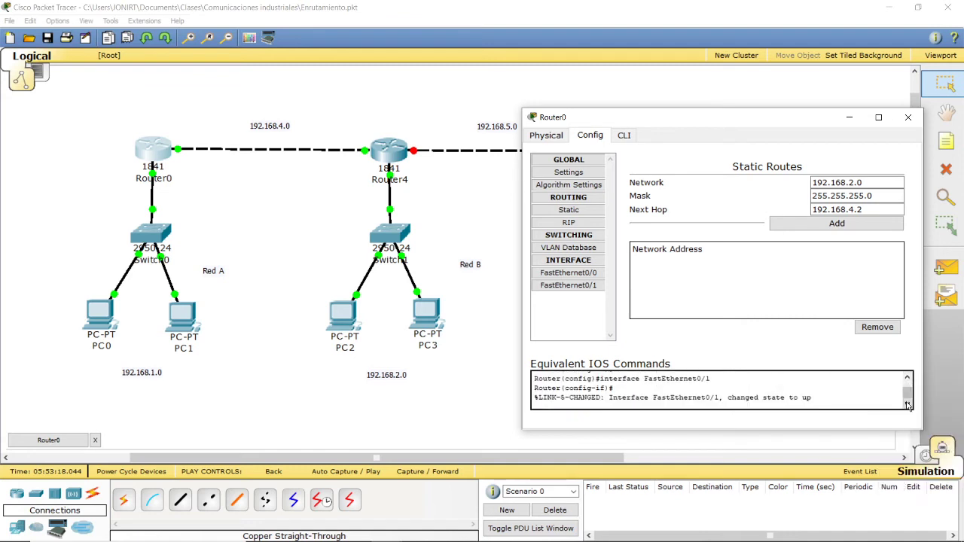
click(907, 405)
Step: Re-enter network 192.168.2.0, mask 255.255.255.0 and next hop 192.168.4.2 on Router0, and add the static route
drag(876, 185, 739, 200)
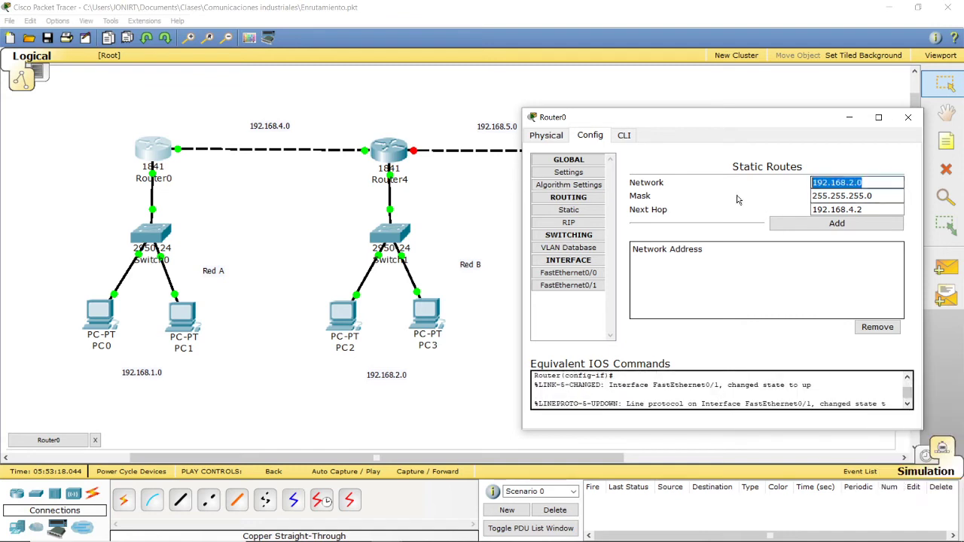
key(BackSpace)
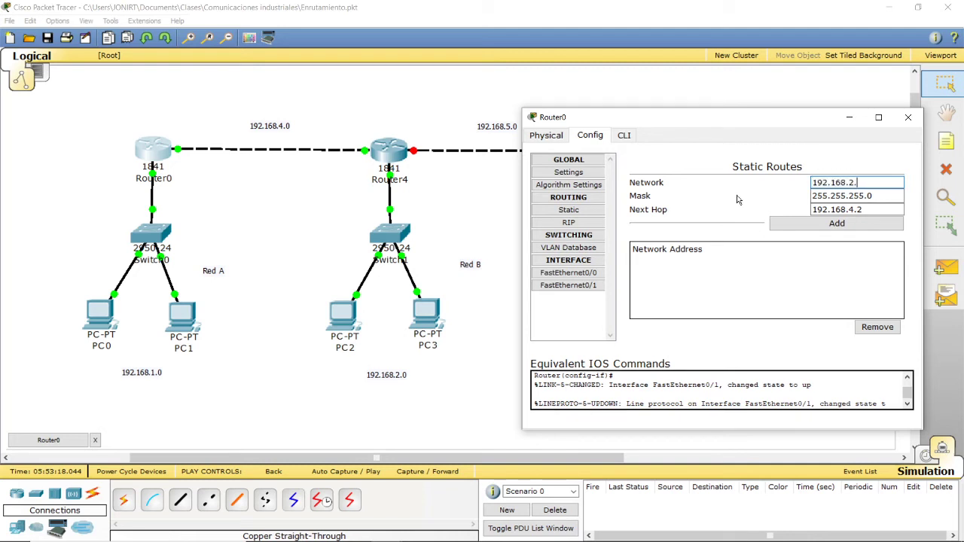
drag(877, 196, 719, 201)
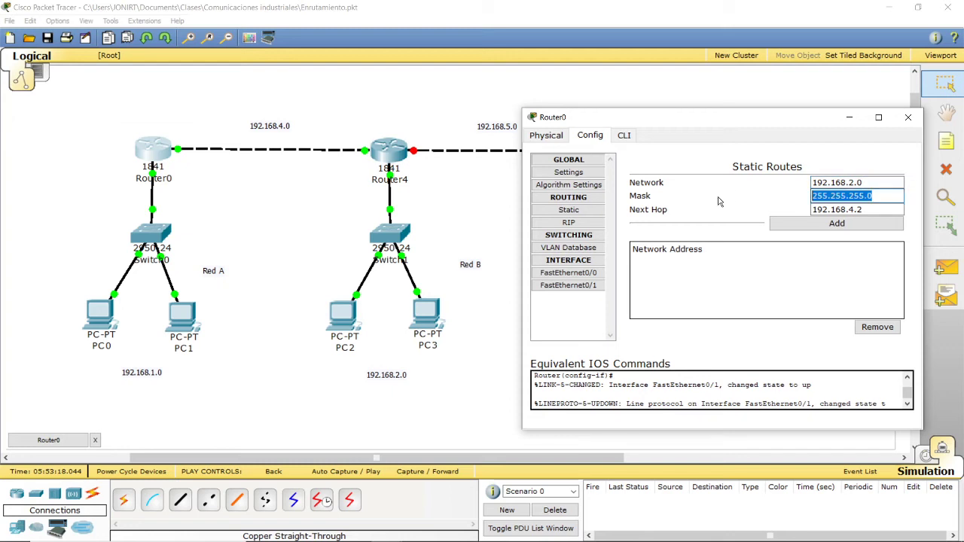
key(BackSpace)
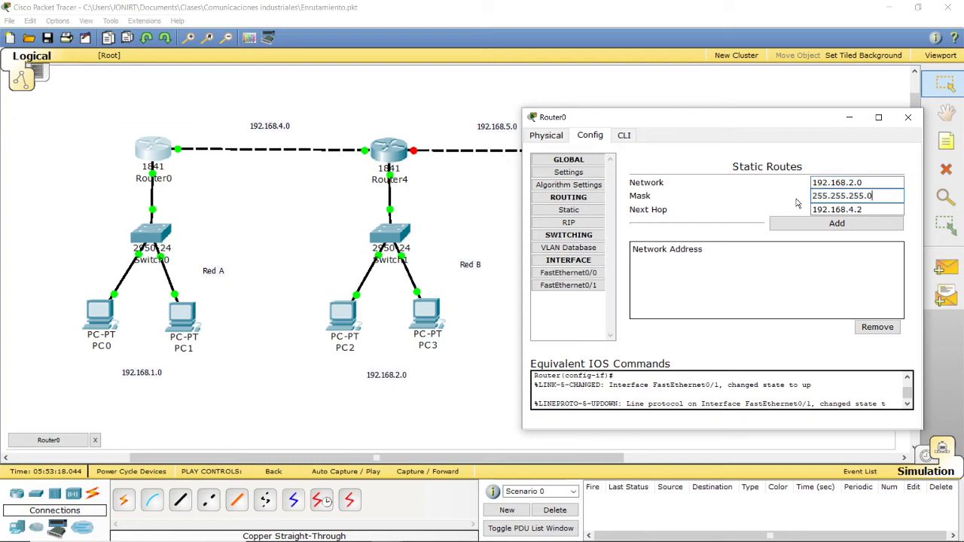
click(871, 209)
drag(870, 209, 666, 223)
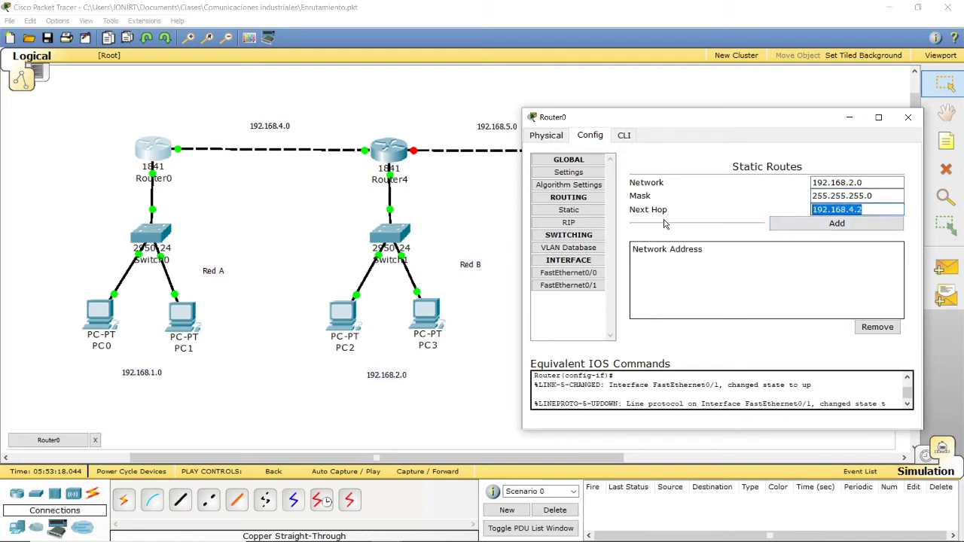
key(BackSpace)
text(192.168.)
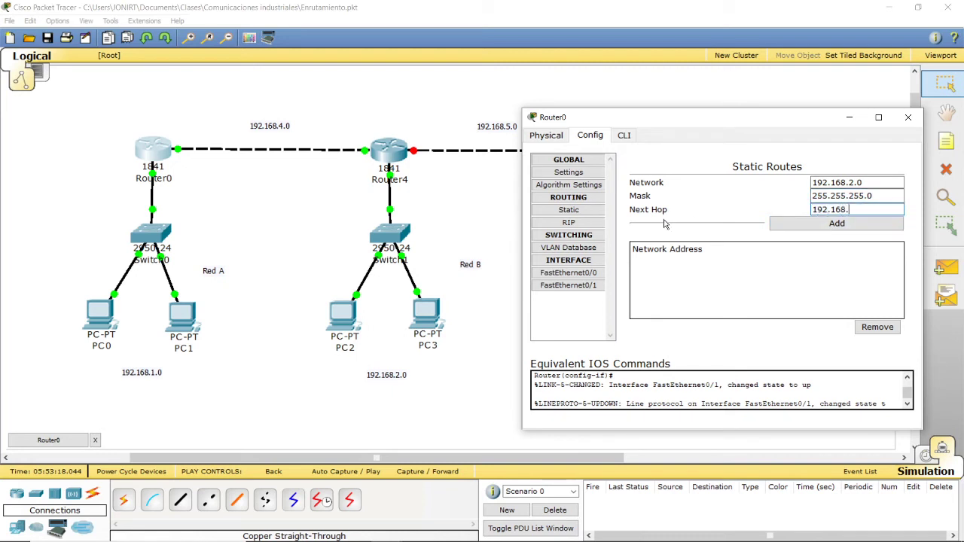
text(4.2)
click(800, 227)
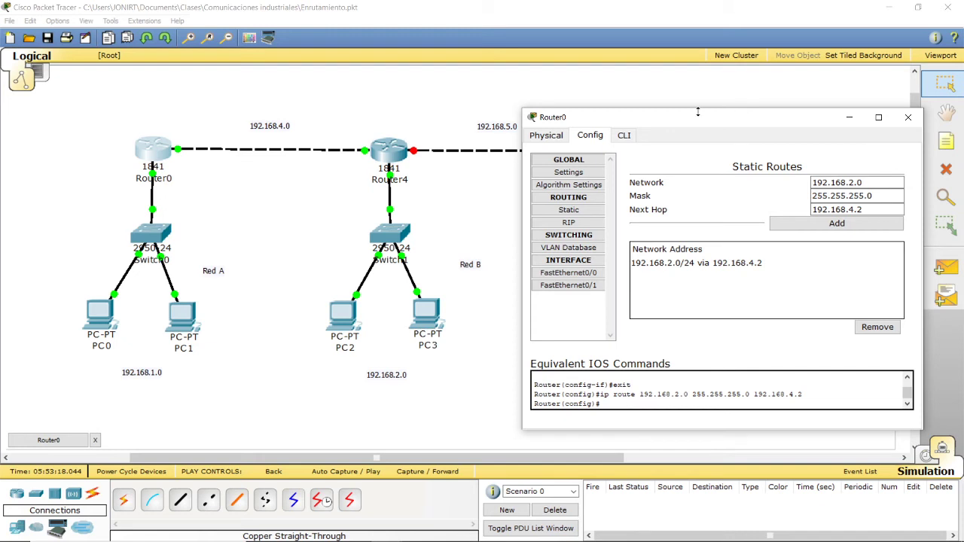
Step: Review the network and next hop of Router0's static route, and close the device window
drag(690, 116, 669, 97)
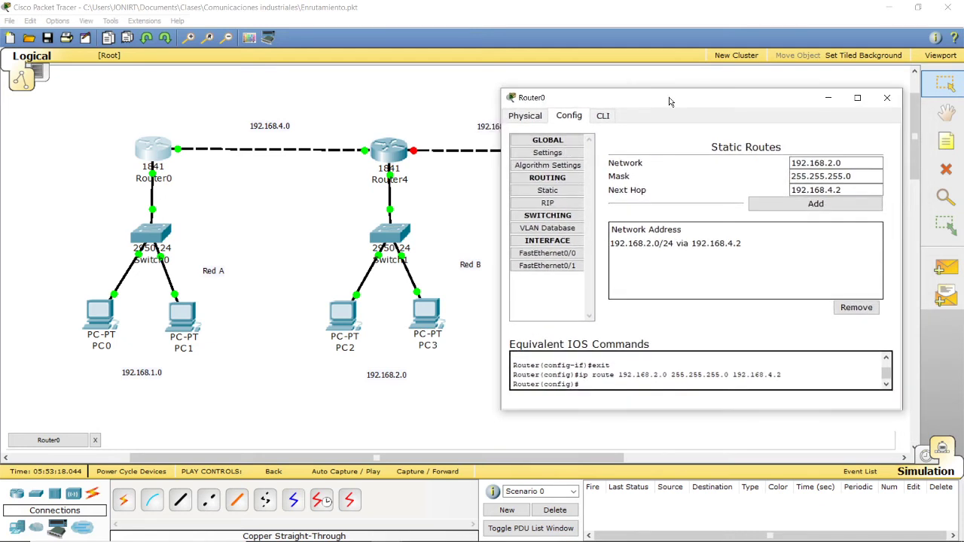
drag(851, 163, 789, 162)
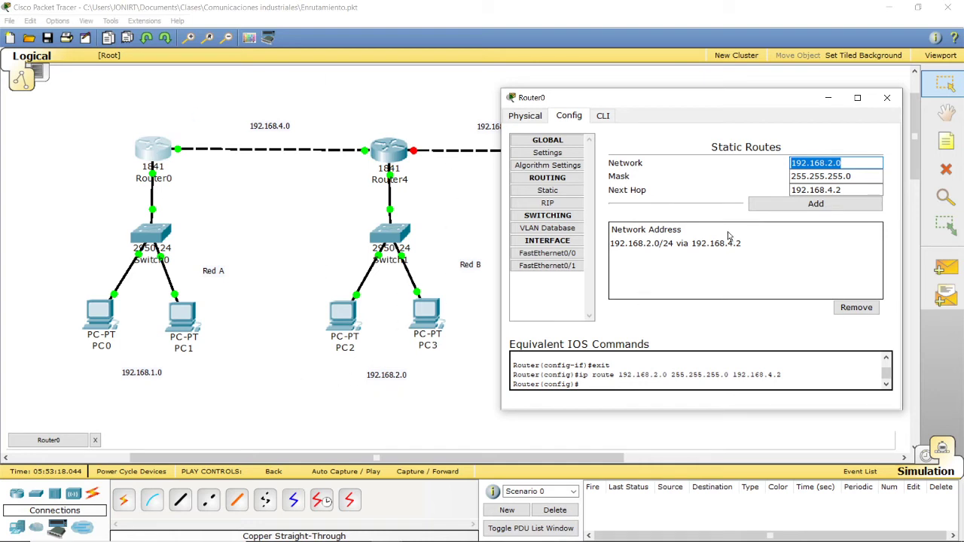
click(845, 163)
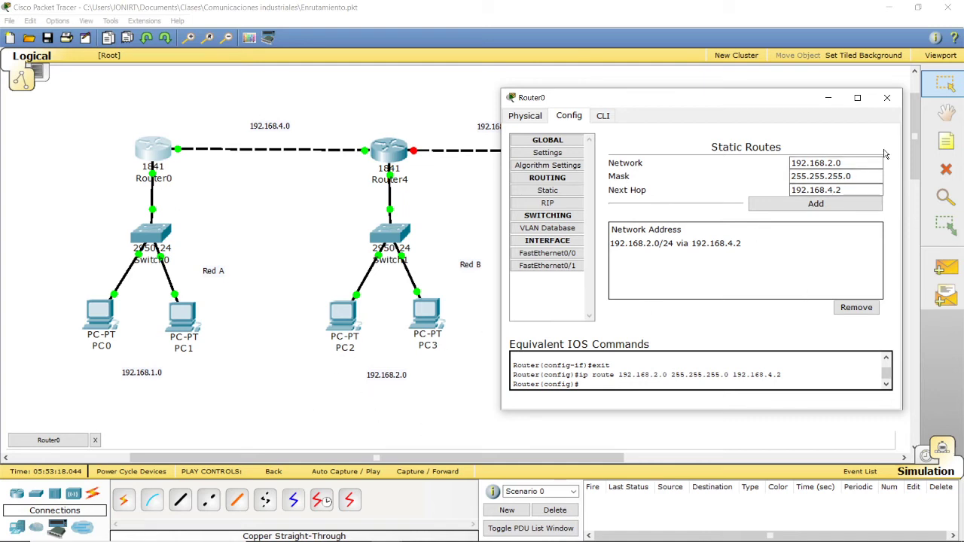
drag(851, 188, 764, 187)
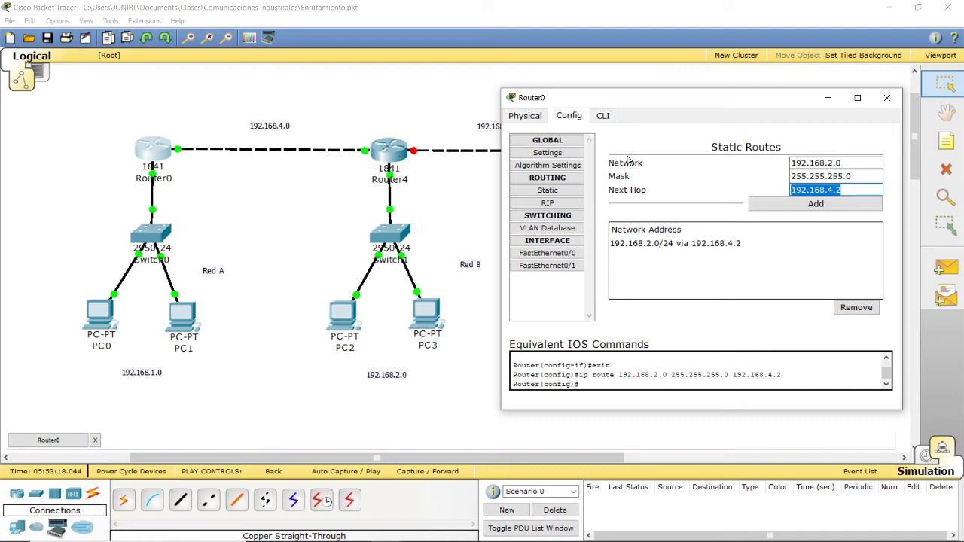
click(876, 105)
Step: Send a simple PDU from PC0 to PC2 and switch the simulation to Realtime mode
click(947, 268)
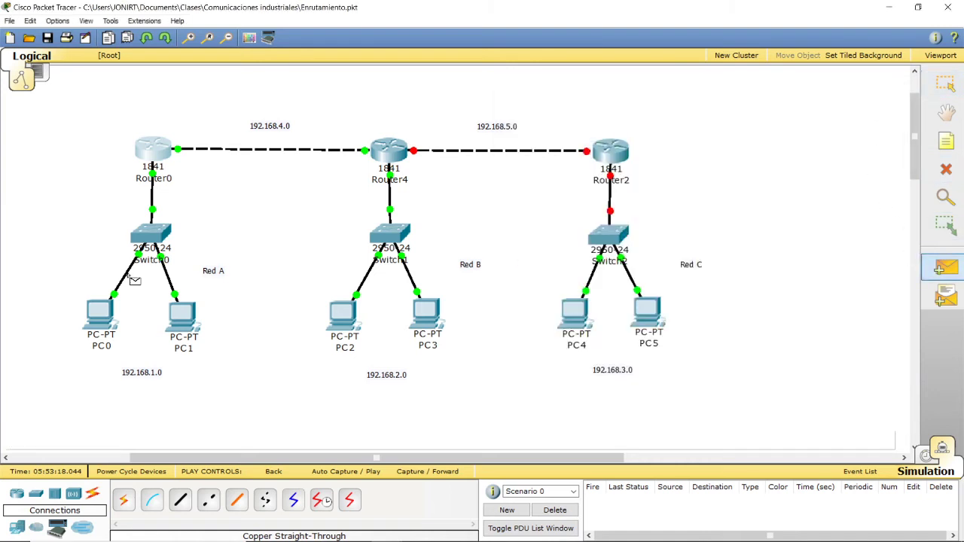
click(103, 326)
click(346, 313)
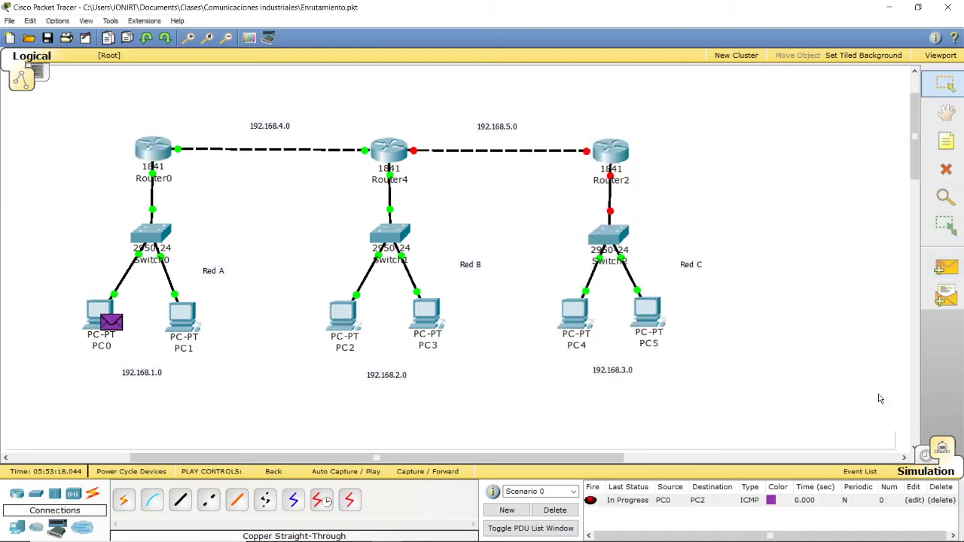
click(933, 455)
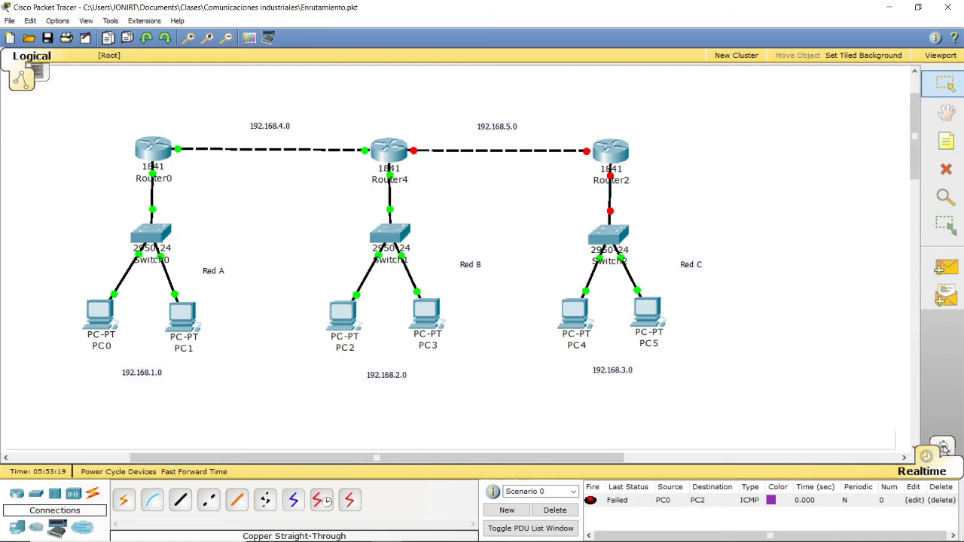
Step: Auto-play the PC0-to-PC2 PDU twice in Simulation mode, clearing the event list after each run
click(944, 450)
click(742, 366)
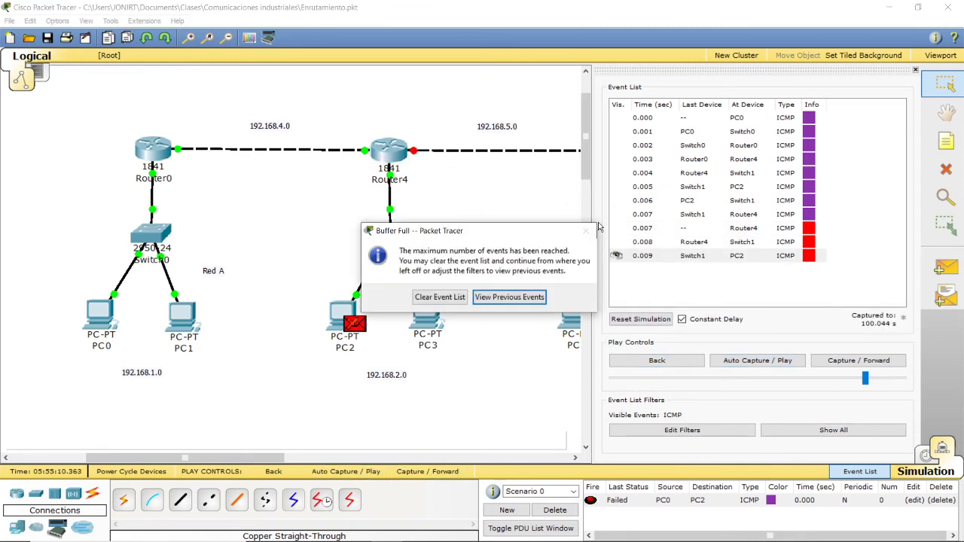
click(443, 304)
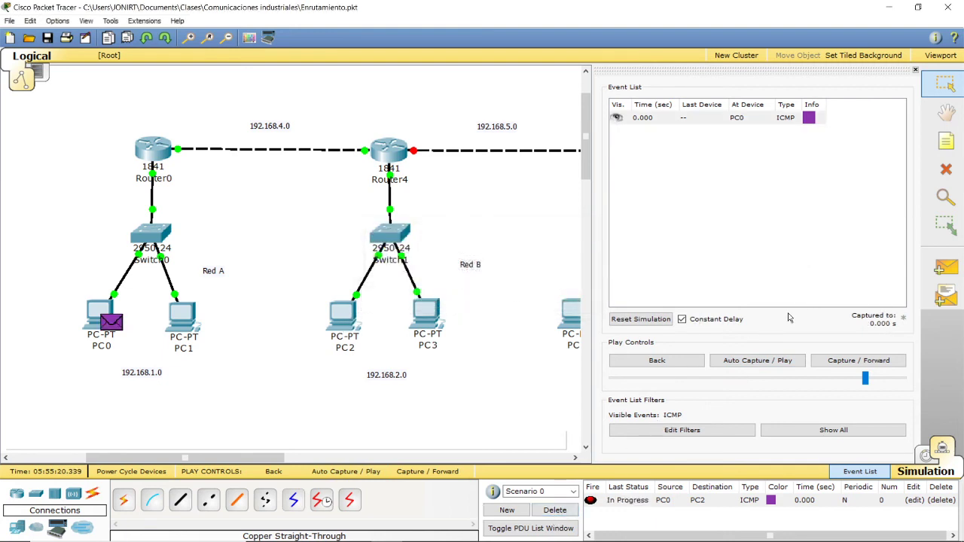
click(744, 366)
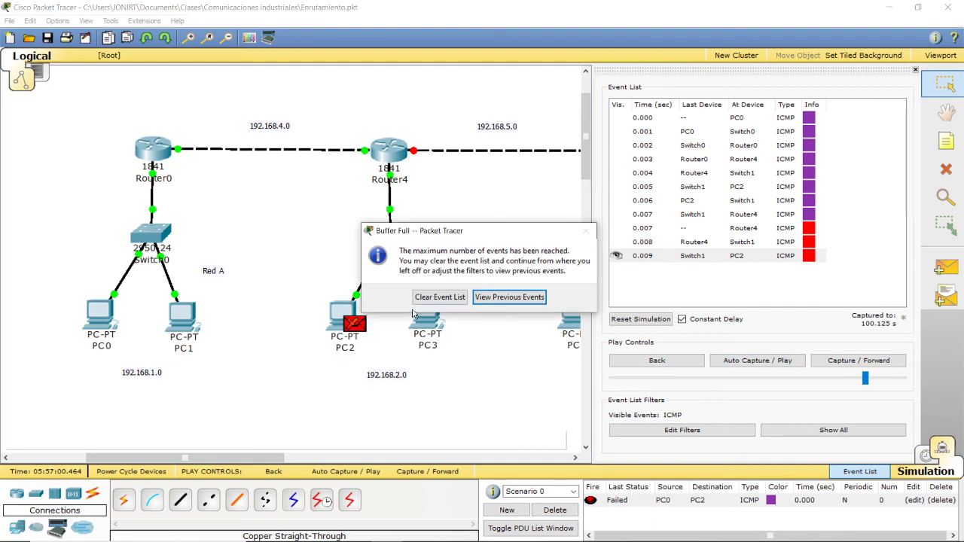
click(440, 298)
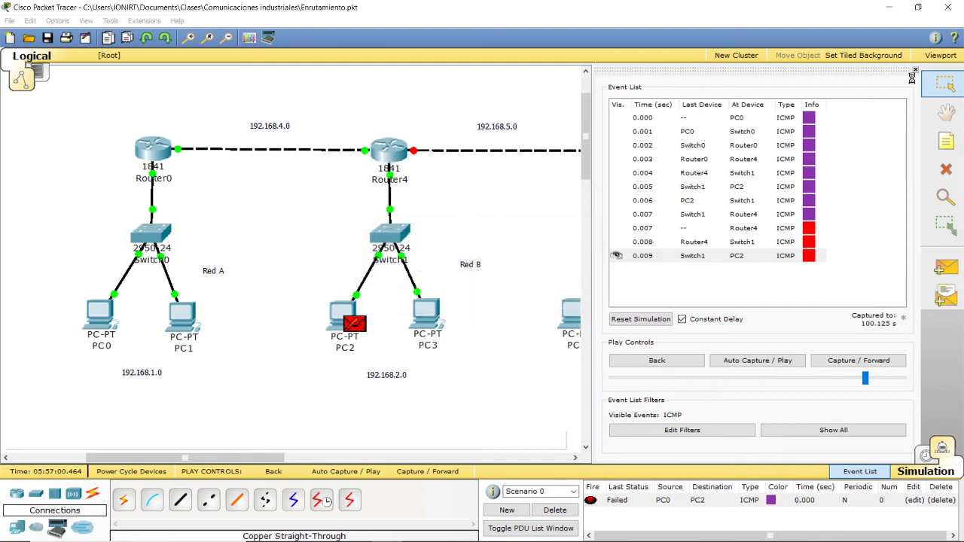
Step: Open Router4's configuration window and place it clear of the Red A and Red B devices
click(395, 153)
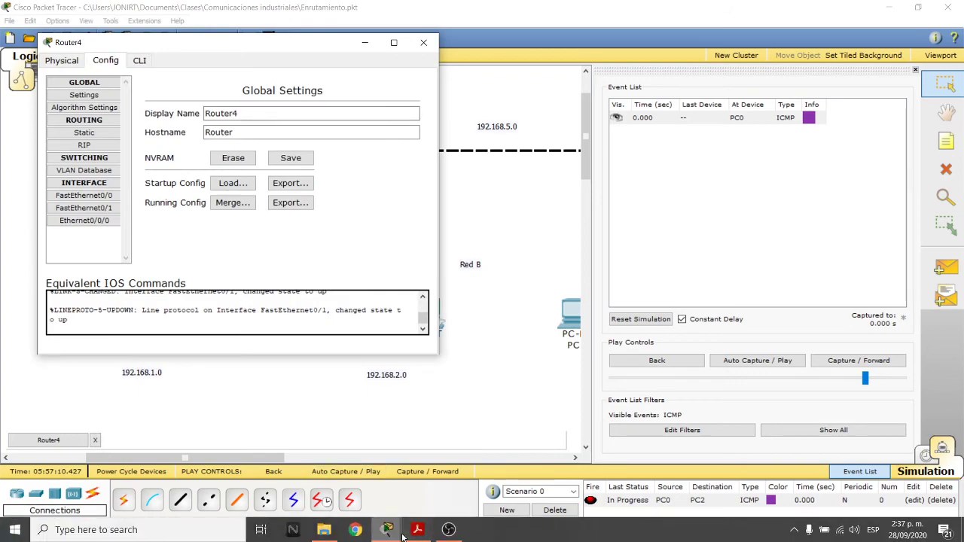
click(388, 530)
mouse_move(401, 534)
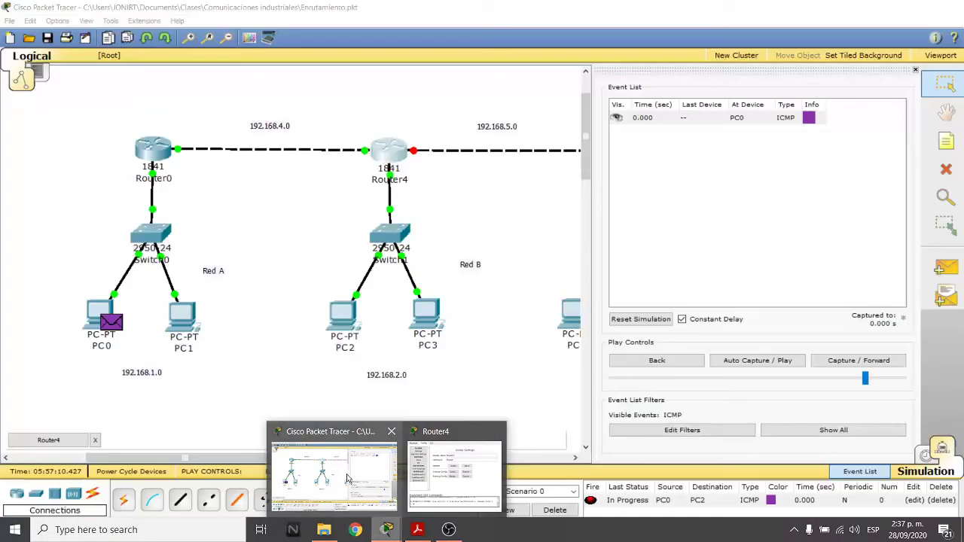
click(349, 478)
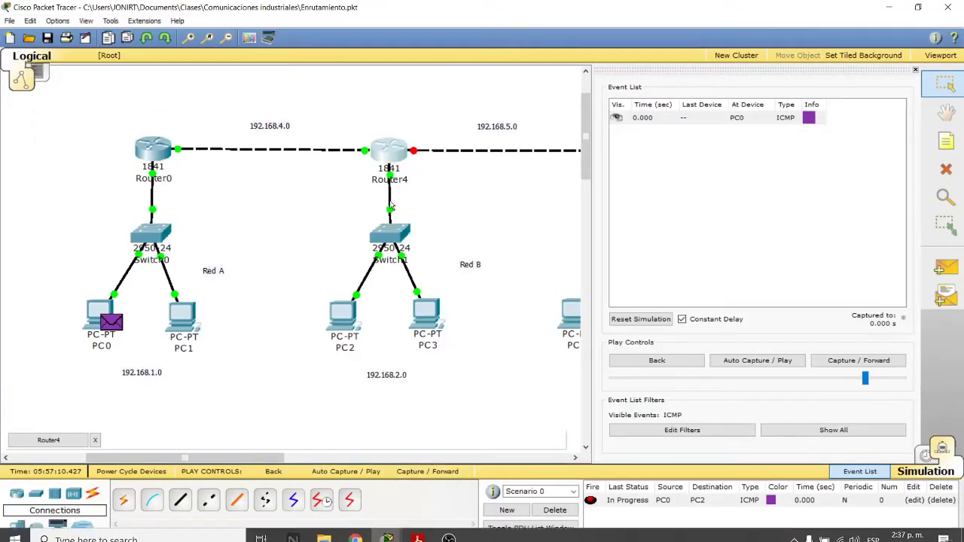
mouse_move(387, 531)
click(428, 494)
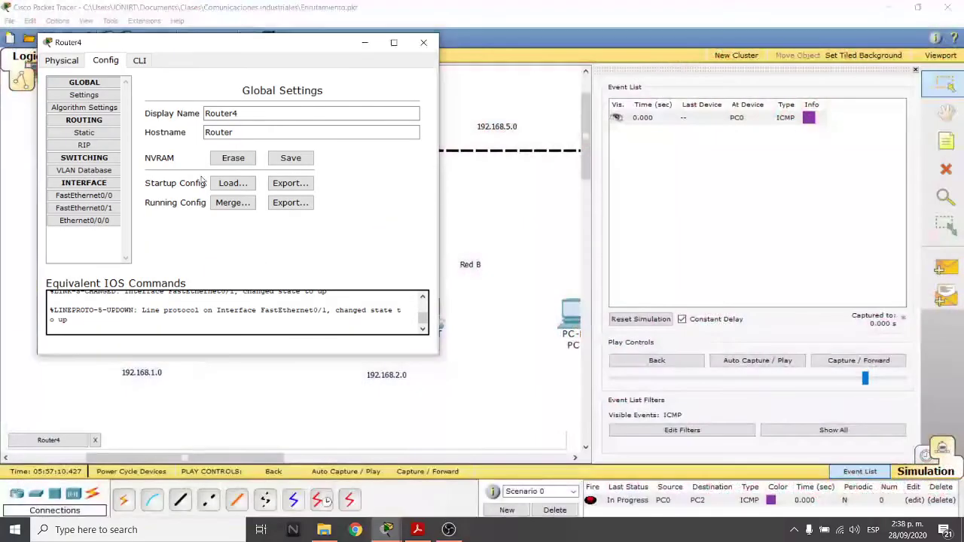
drag(162, 50, 655, 115)
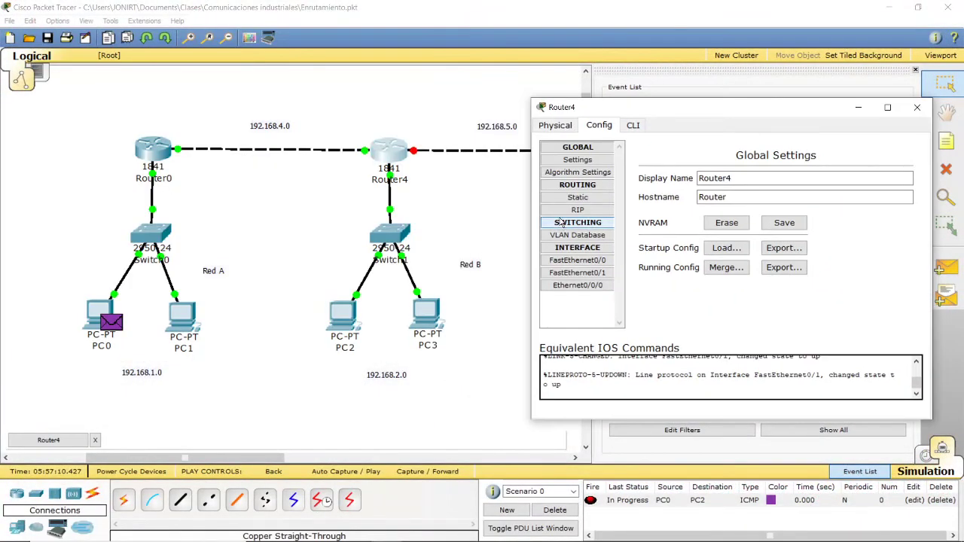
Step: Add a static route on Router4 to network 192.168.1.0, mask 255.255.255.0, next hop 192.168.4.1, and close its configuration
click(578, 197)
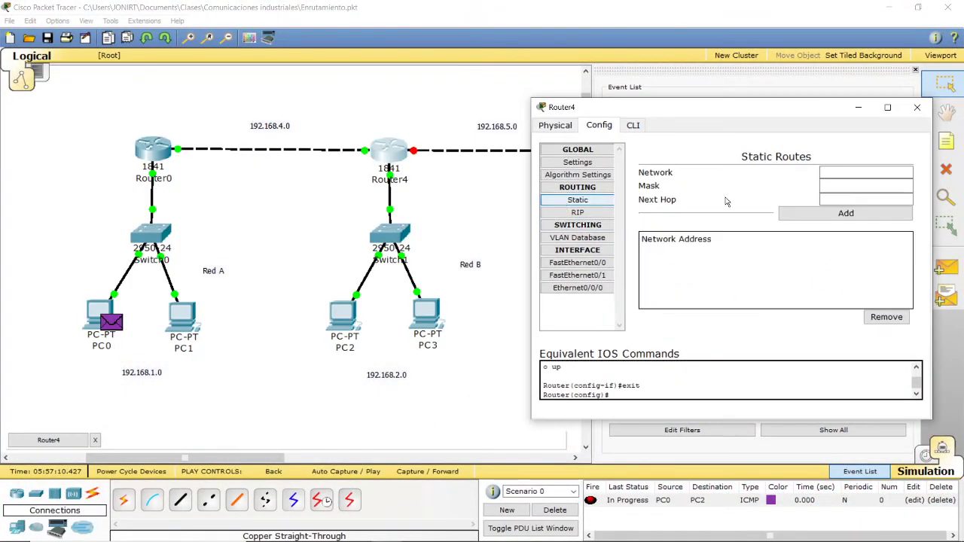
click(842, 172)
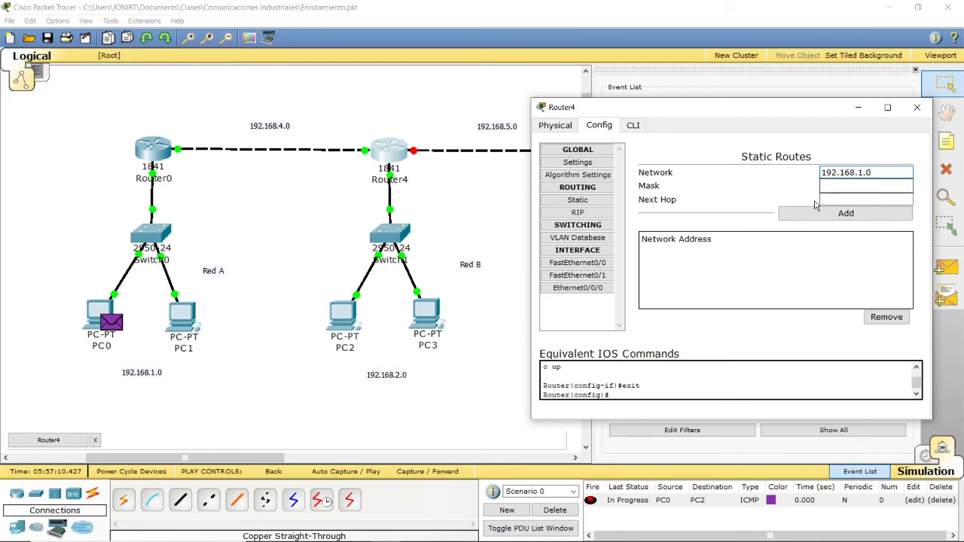
click(838, 187)
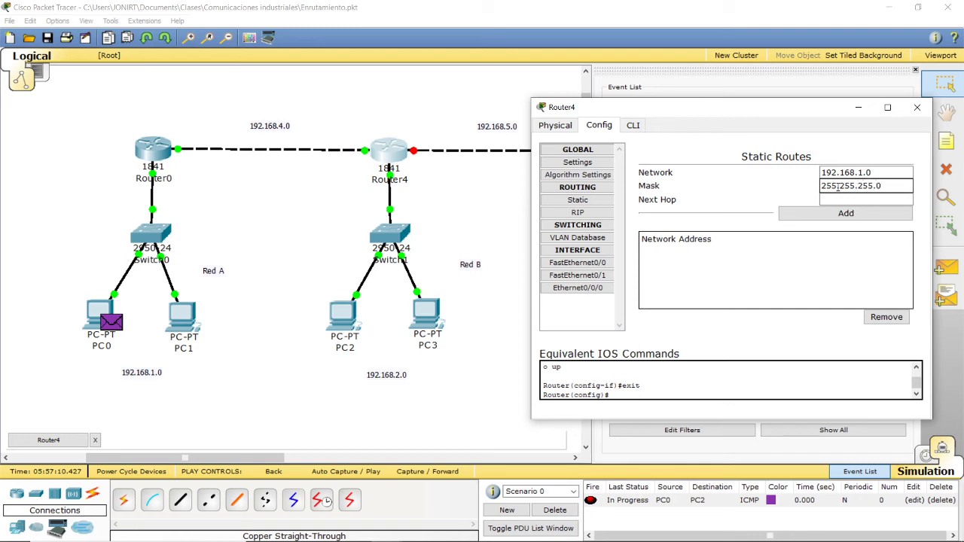
click(856, 197)
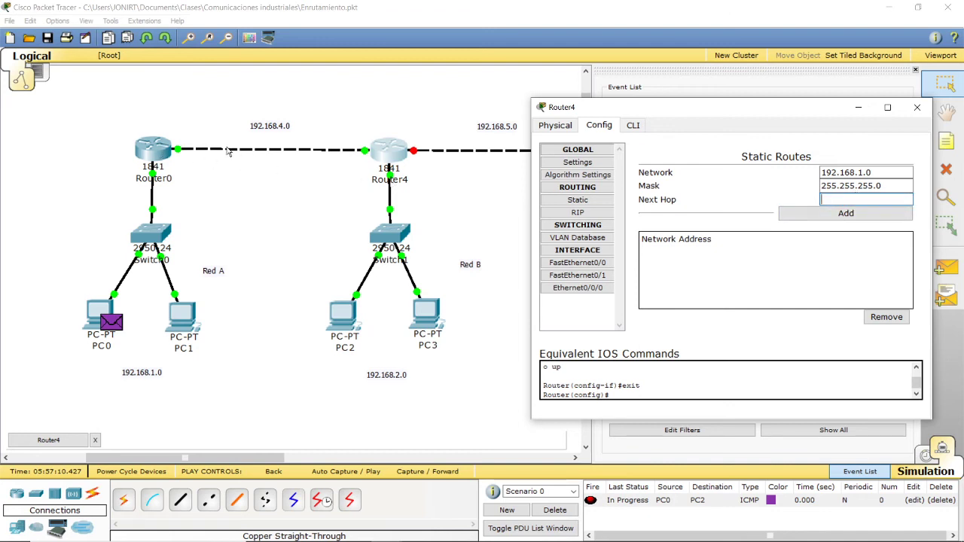
text(192.168.4.1)
click(887, 214)
click(917, 107)
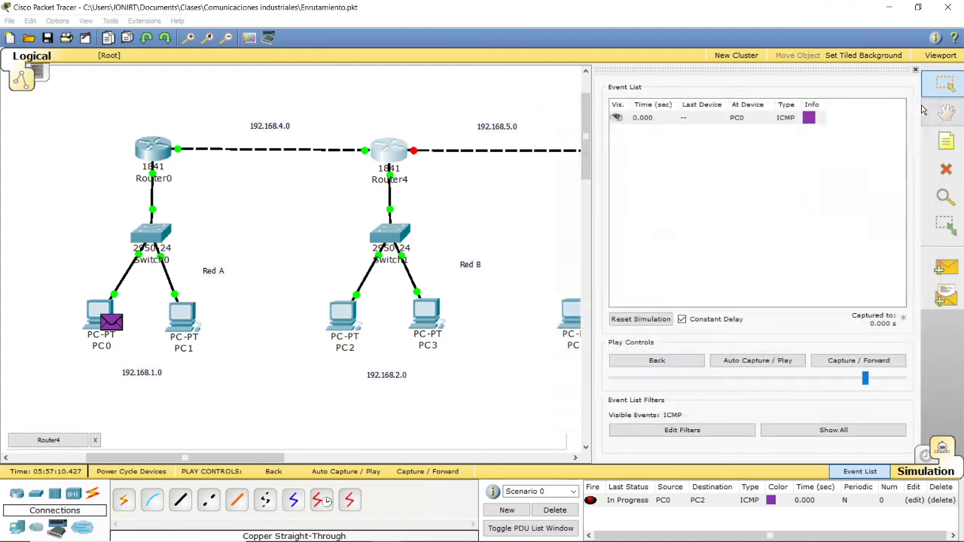
Step: Replace the existing test PDU with a simple PDU from PC2 to PC0, auto-play it, and delete the scenario's PDUs
click(555, 510)
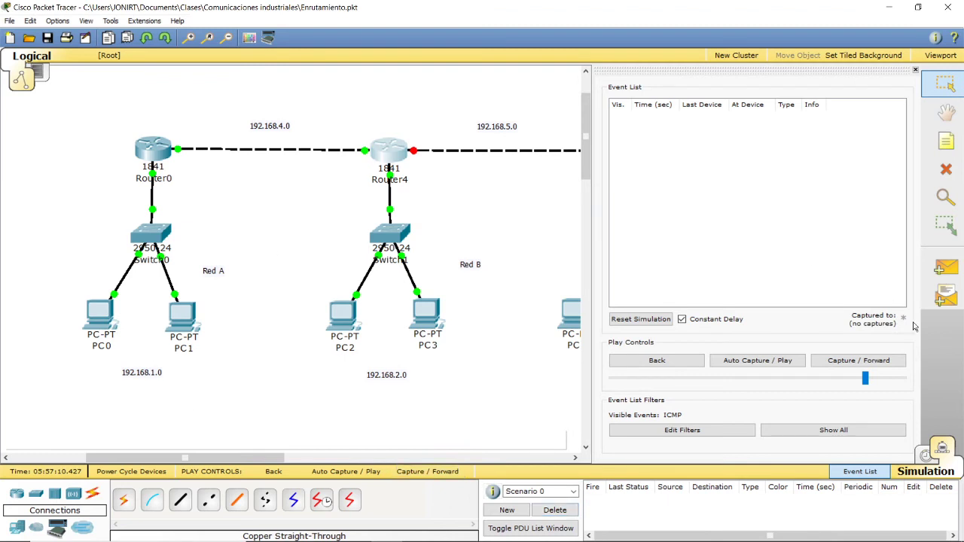
click(947, 268)
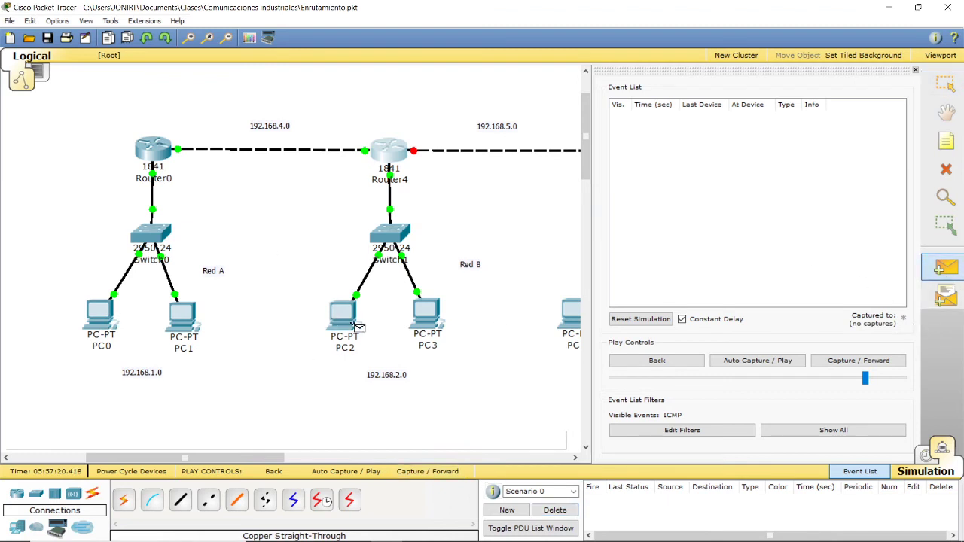
click(351, 320)
click(100, 317)
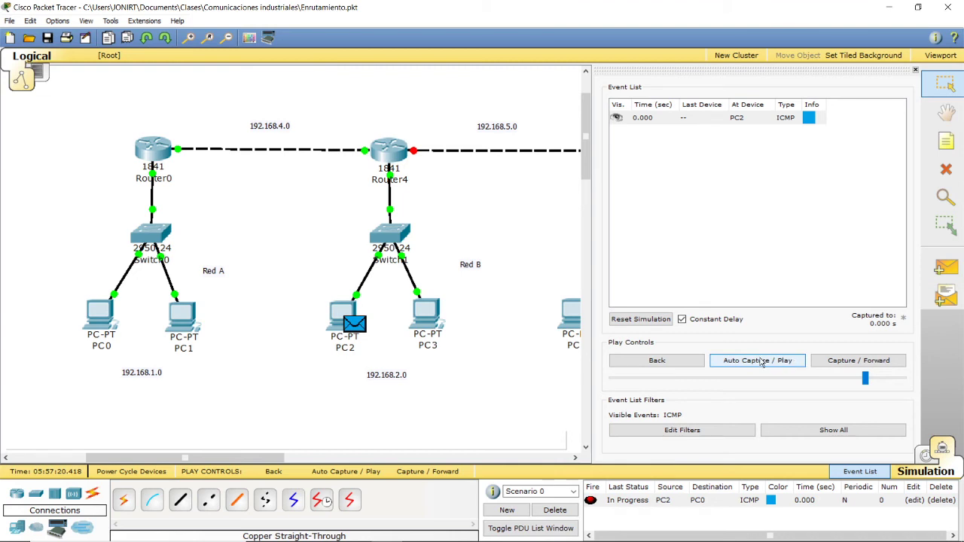
click(754, 361)
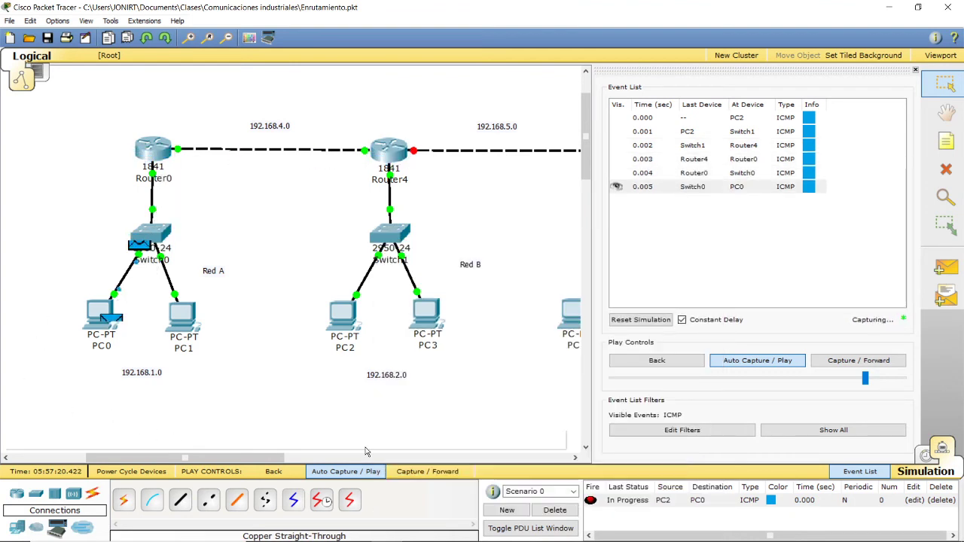
click(555, 512)
Step: Set Router4's Ethernet0/0/0 to IP 192.168.5.1 with mask 255.255.255.0, enable the port, and close the device window
drag(228, 464, 283, 464)
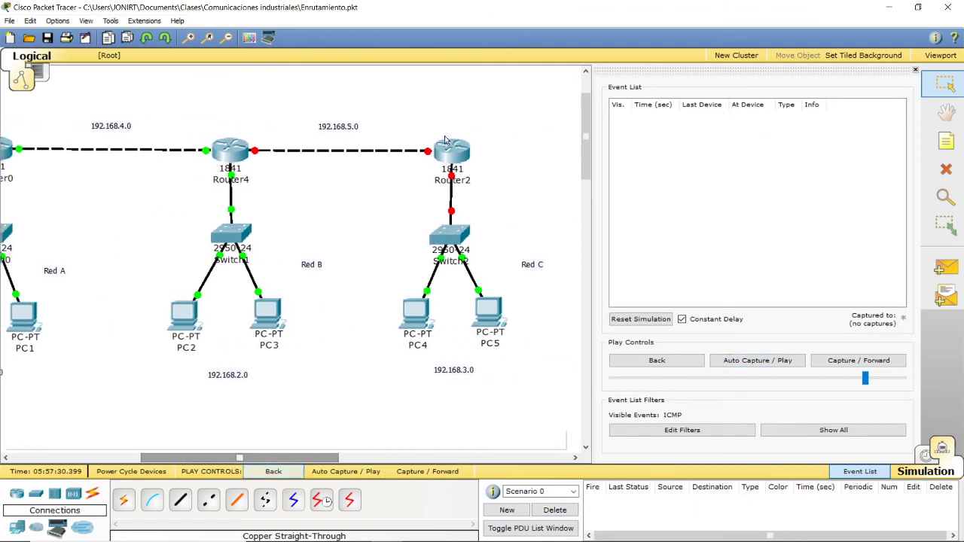
click(243, 153)
drag(238, 98, 710, 143)
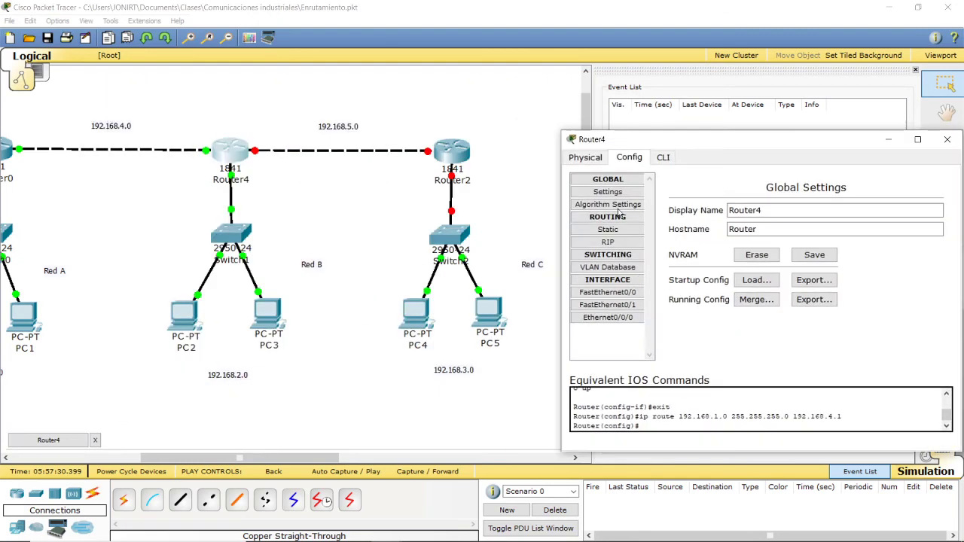
click(606, 232)
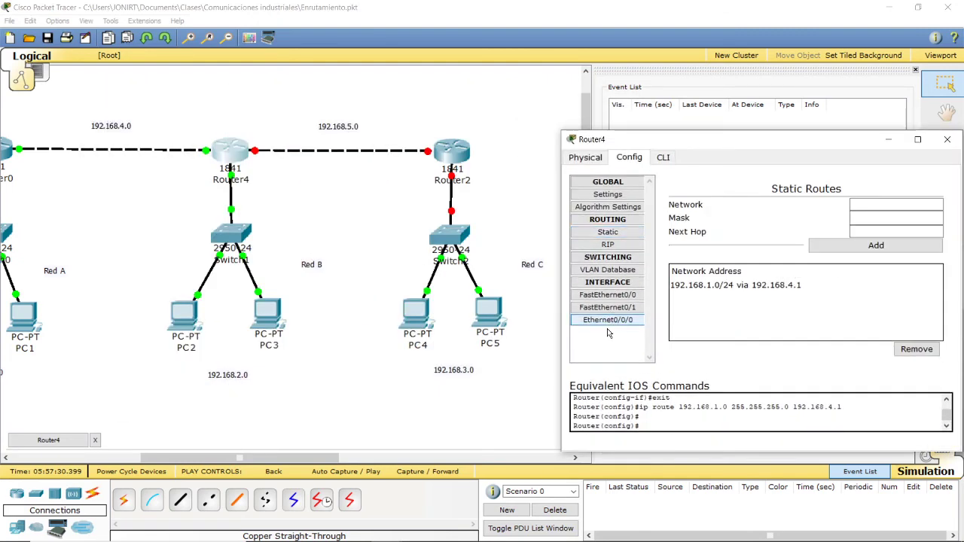
click(607, 319)
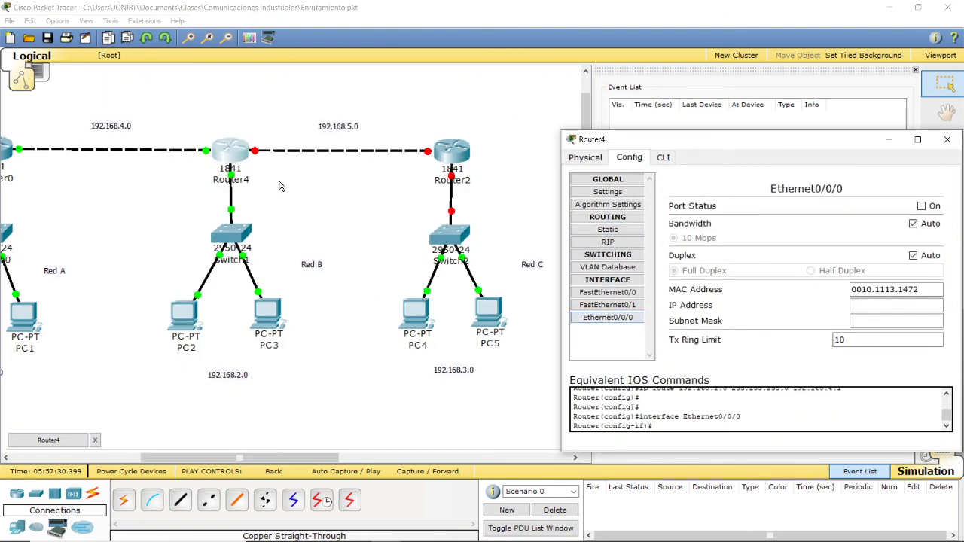
click(867, 305)
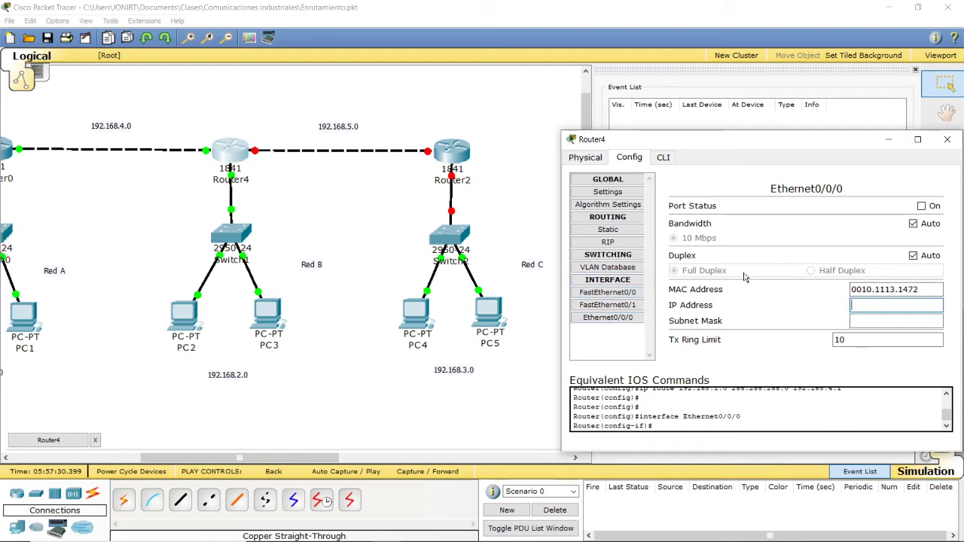
text(192.168.5.1)
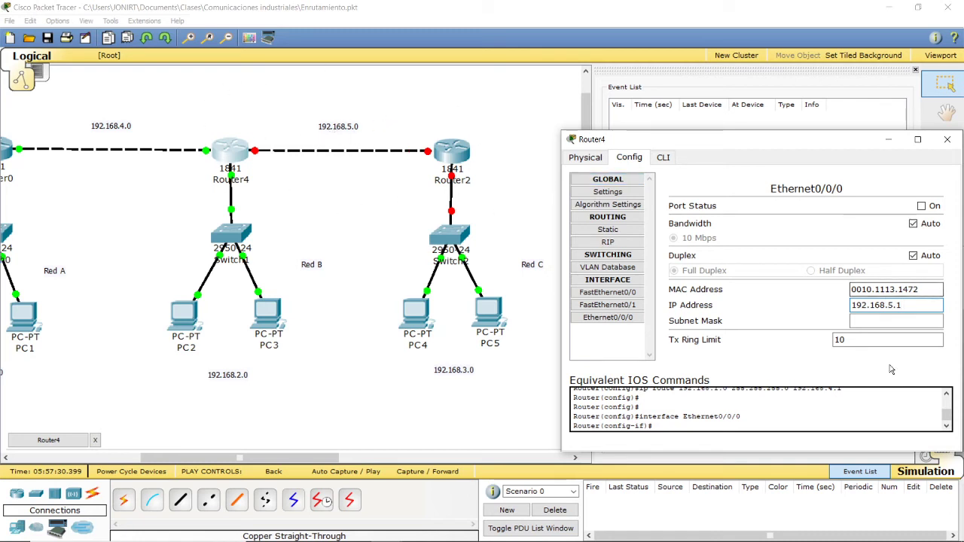
click(866, 322)
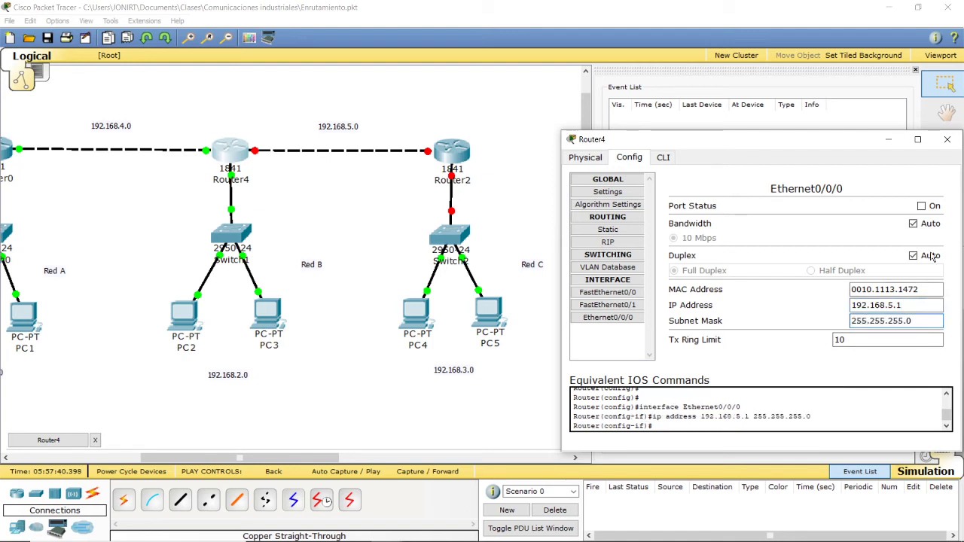
click(922, 206)
drag(727, 144, 522, 158)
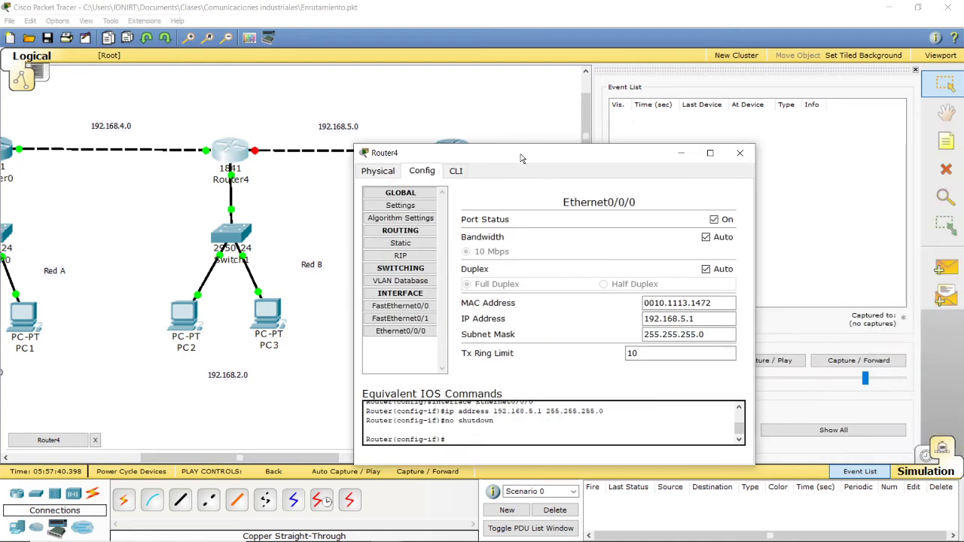
click(740, 153)
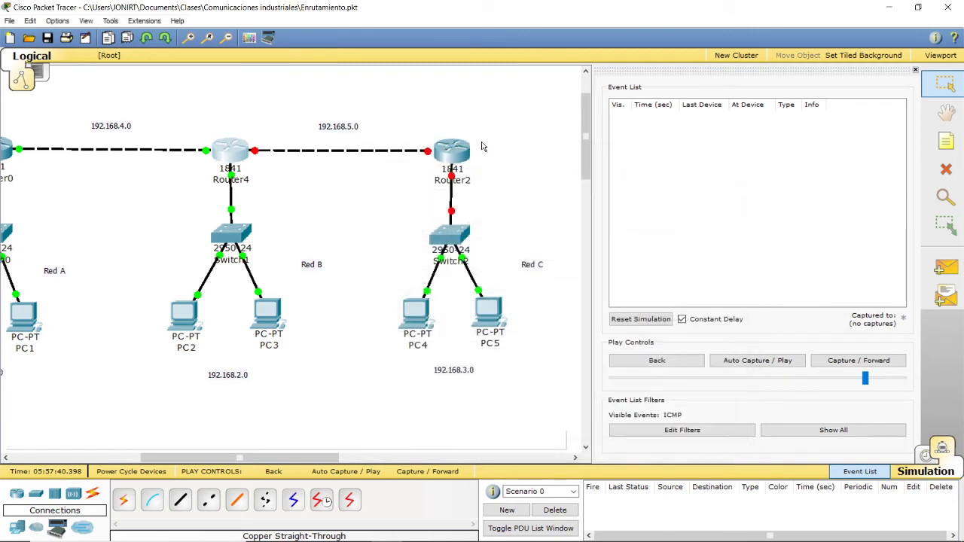
Step: Set Router2's FastEthernet0/0 to IP 192.168.5.2 with mask 255.255.255.0 and enable the port
click(451, 151)
click(408, 26)
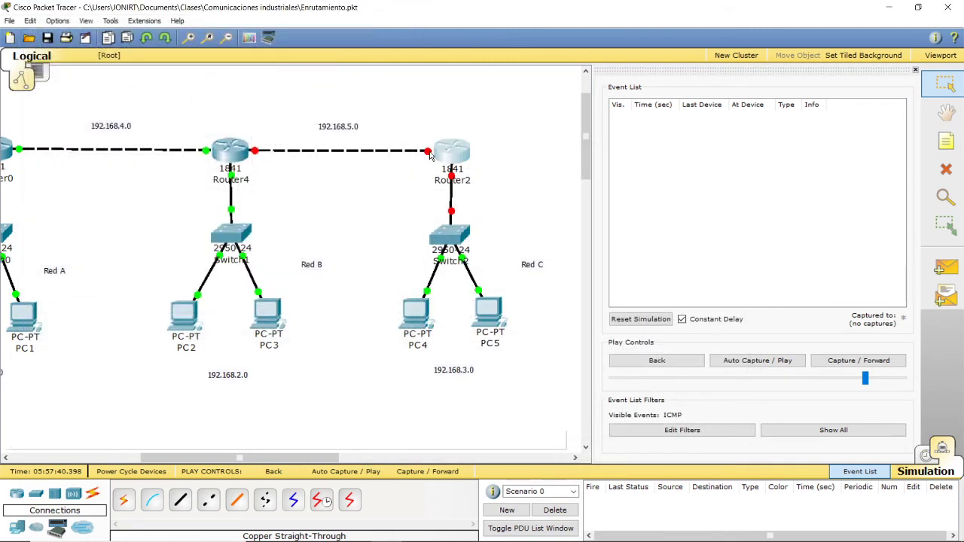
click(456, 154)
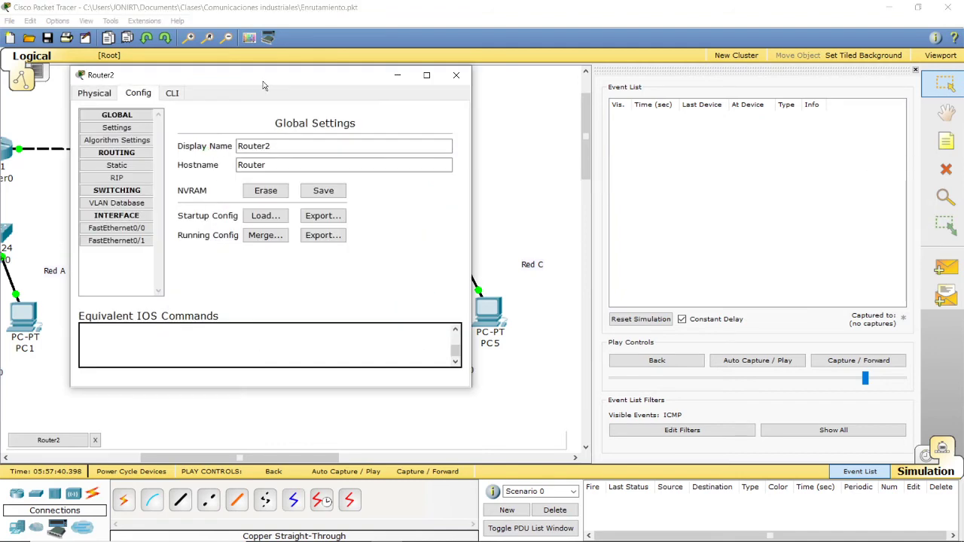
drag(253, 77, 751, 141)
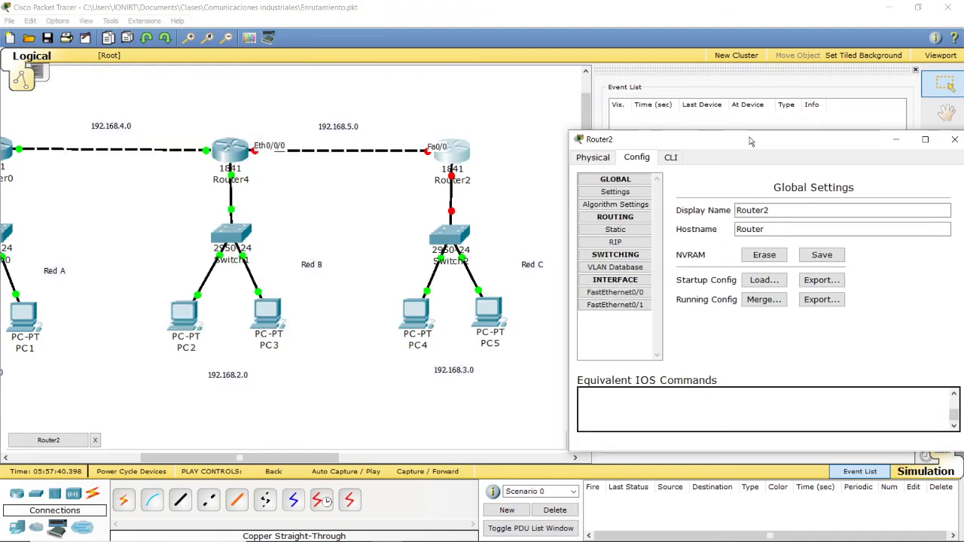
click(615, 293)
click(868, 304)
text(192)
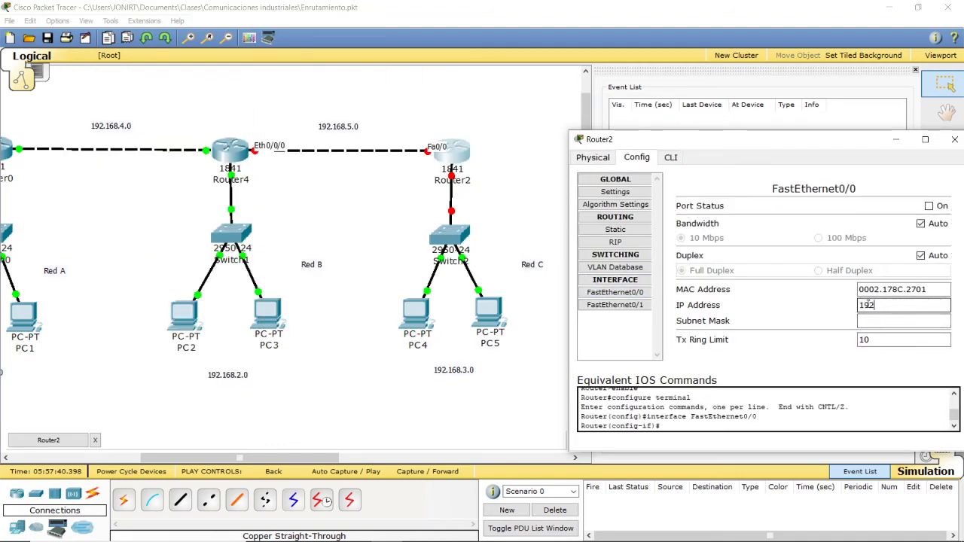
text(.168.5.2)
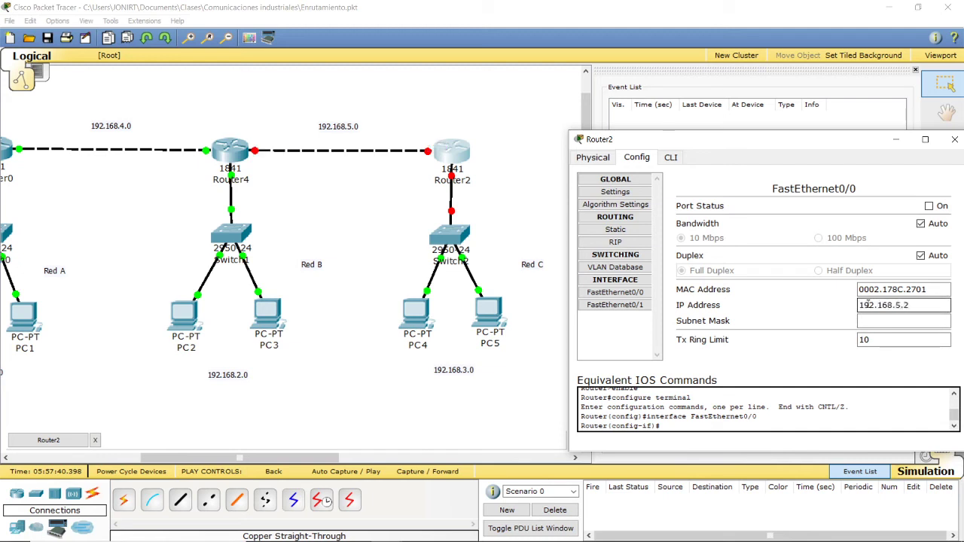
key(Tab)
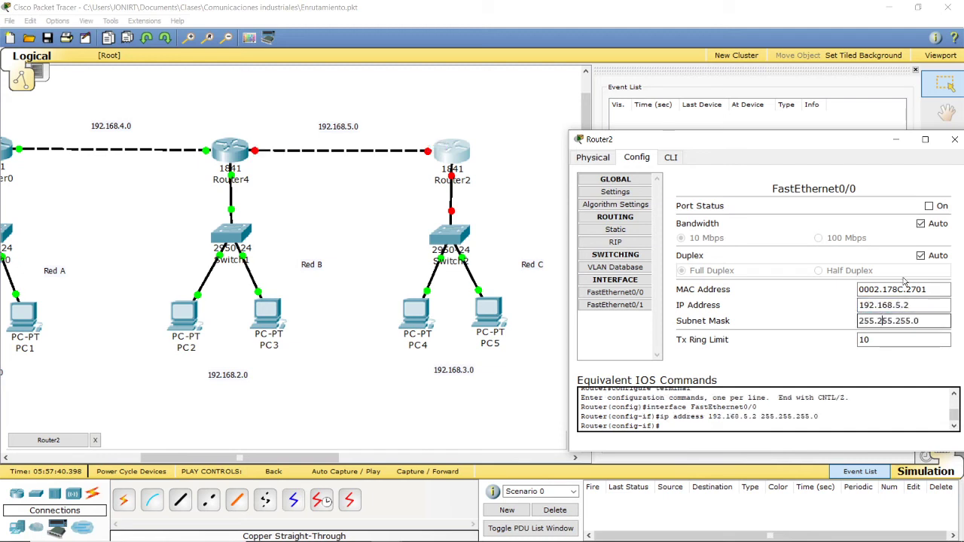
click(929, 206)
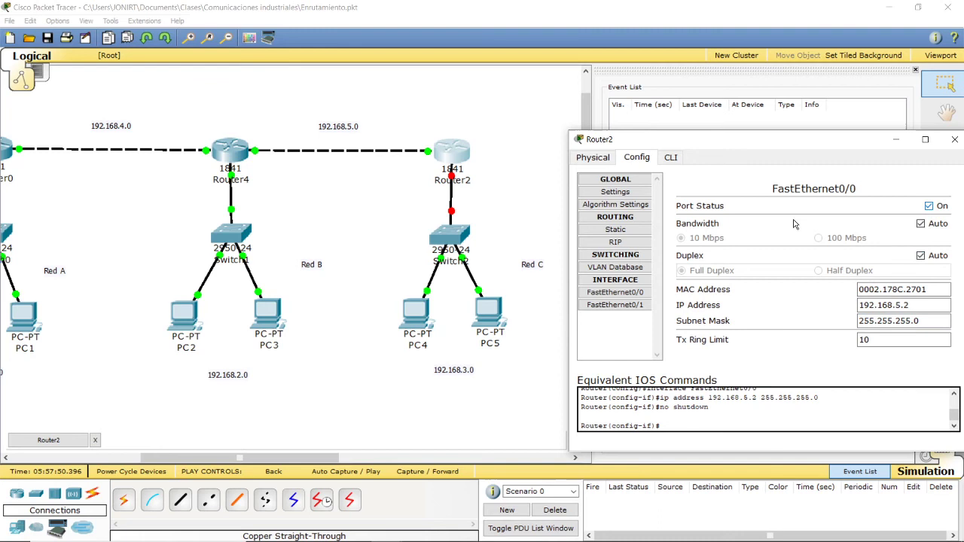
Step: Set Router2's FastEthernet0/1 to IP 192.168.3.1 with mask 255.255.255.0, enable the port, and close the device window
click(614, 304)
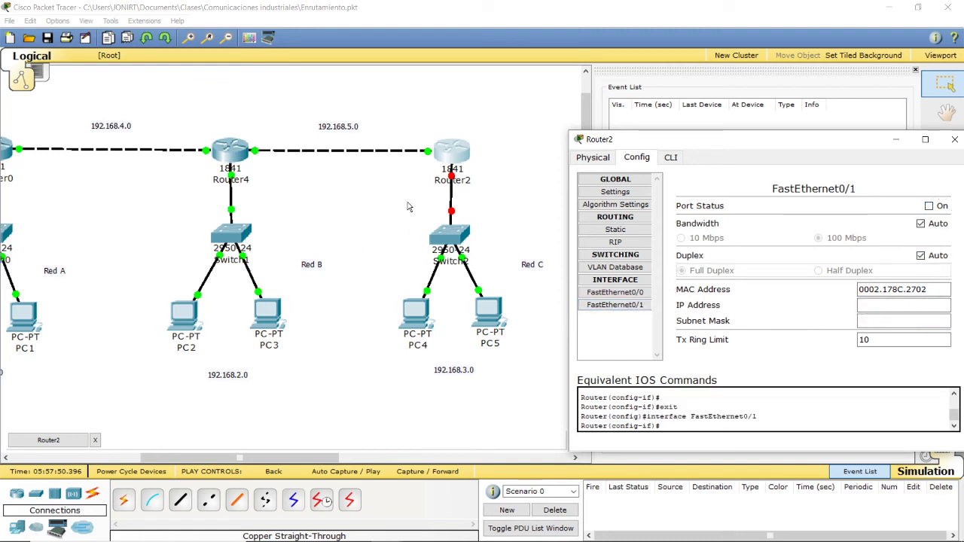
click(877, 305)
text(192.168.3.1)
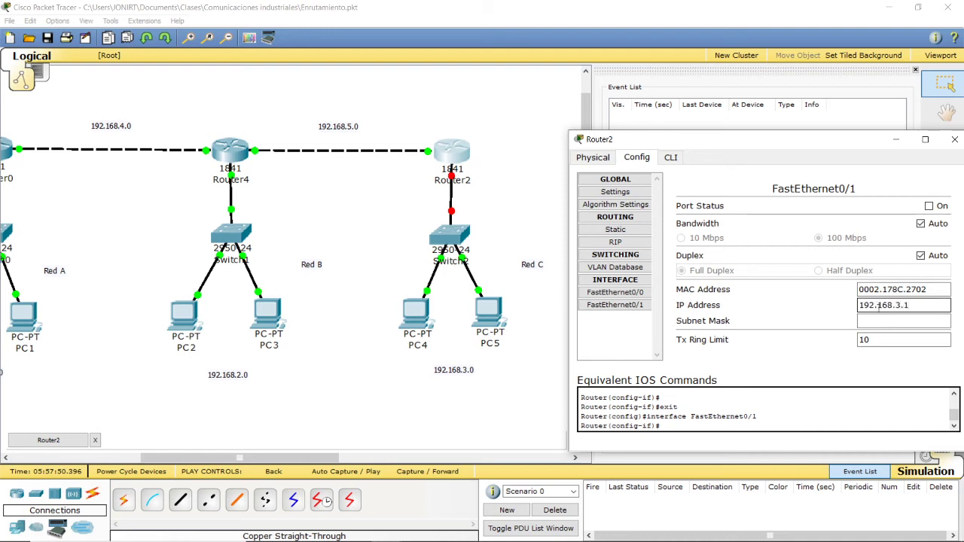
click(871, 321)
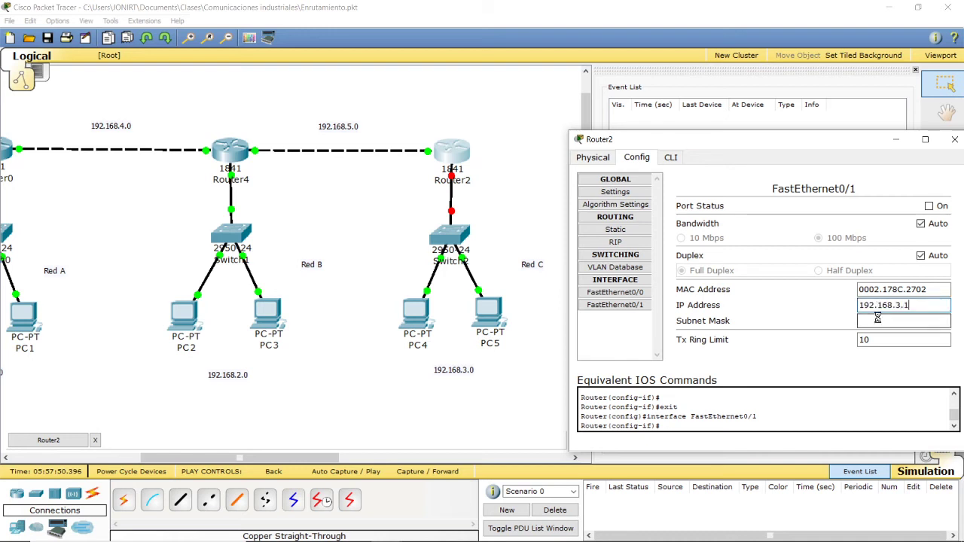
click(928, 207)
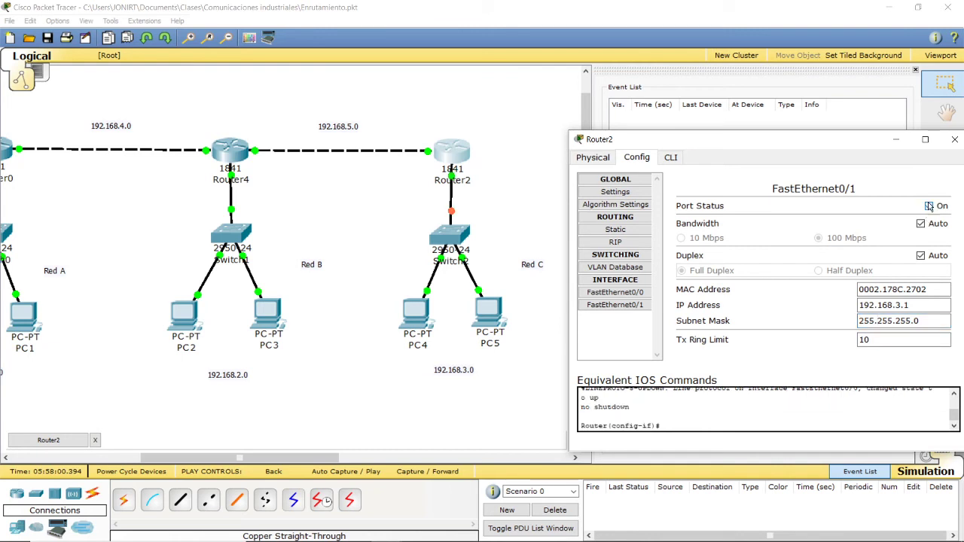
click(955, 141)
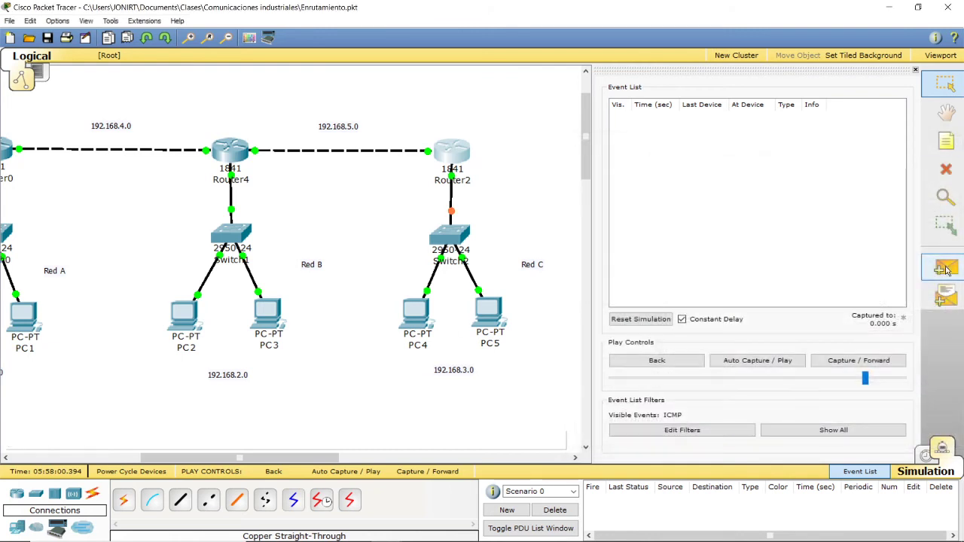
Step: Create a simple PDU from PC4 to Router2 and auto-play the simulation
click(181, 309)
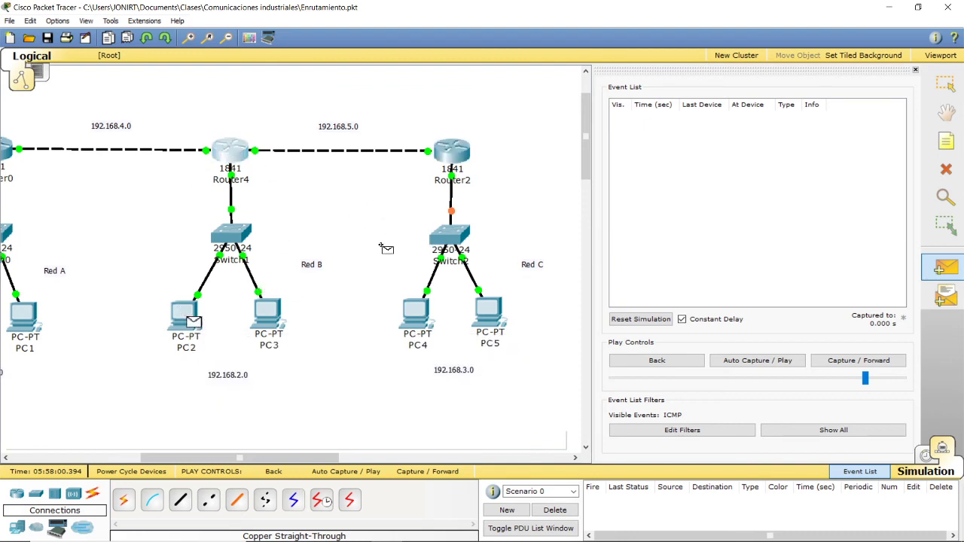
key(Escape)
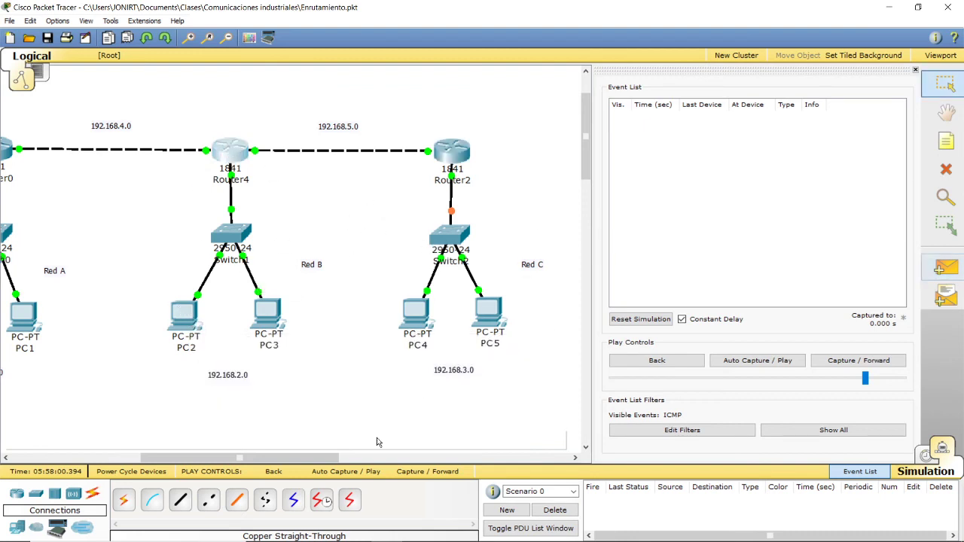
click(946, 267)
click(416, 313)
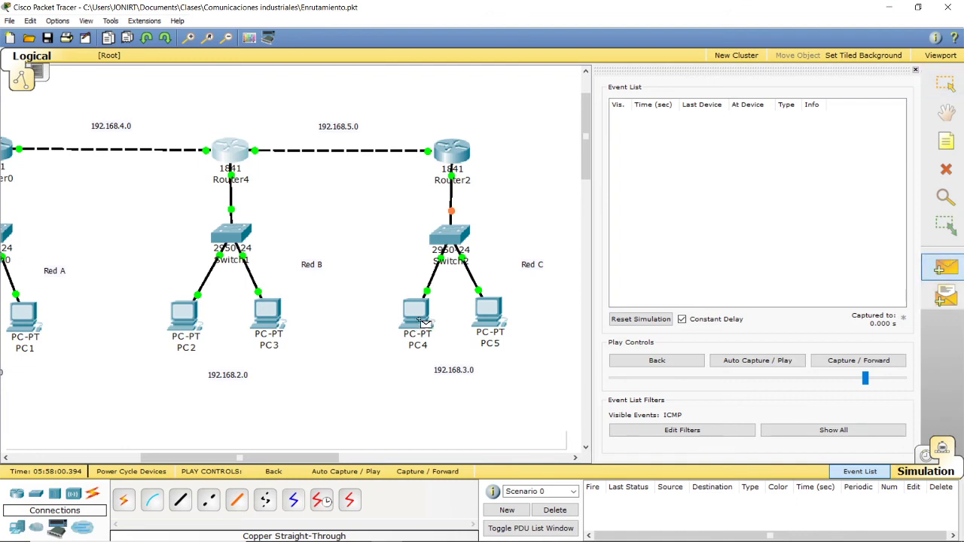
click(453, 158)
click(743, 362)
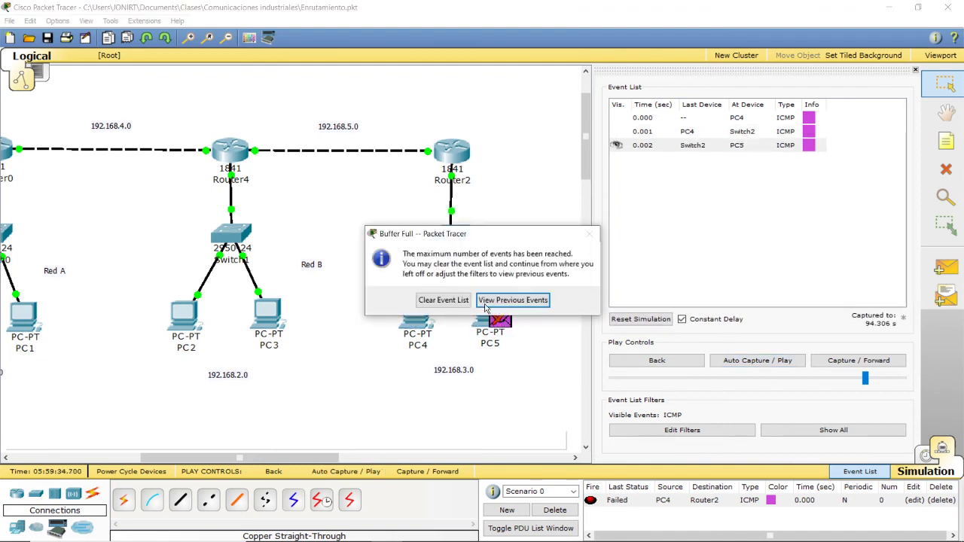
Step: Clear the full event buffer, reset and replay the PC4 to Router2 test, and delete the scenario's PDUs
click(438, 302)
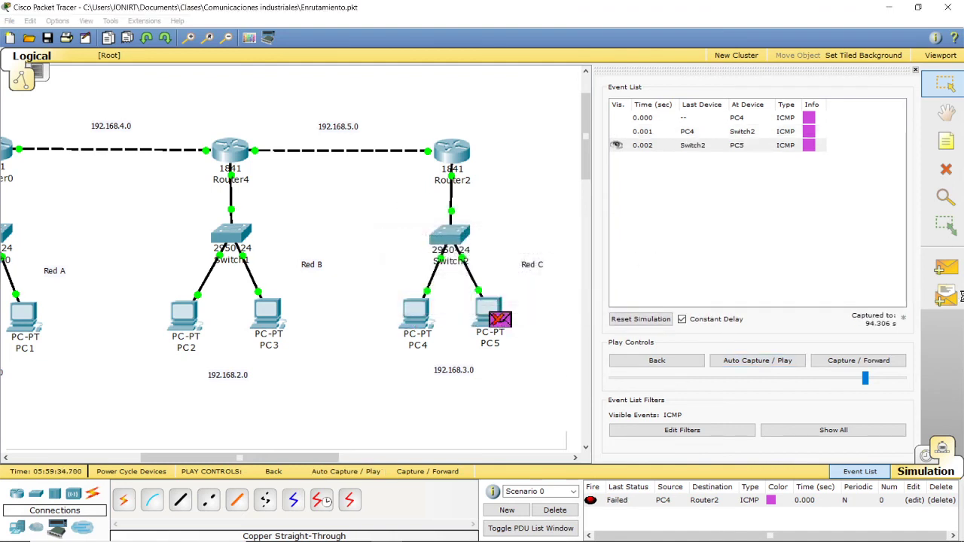
click(642, 320)
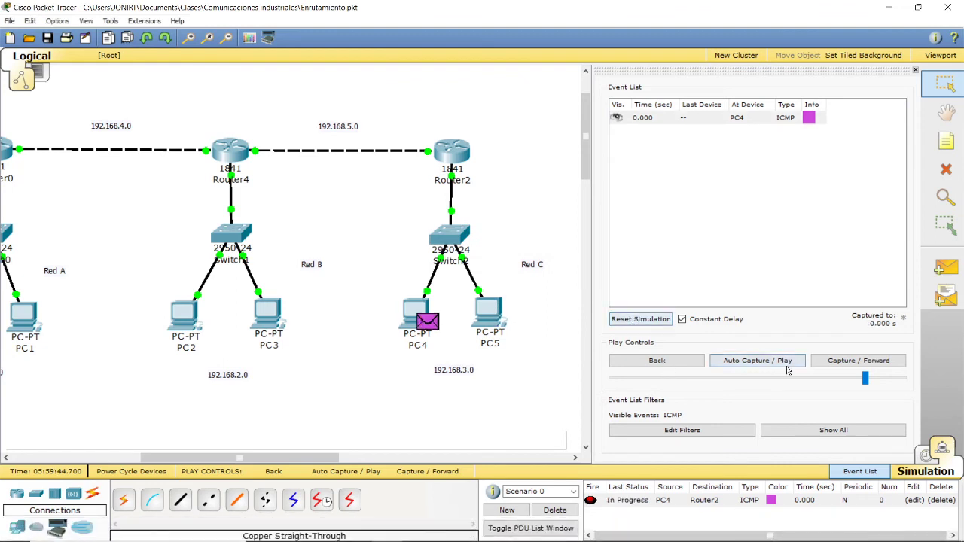
click(726, 362)
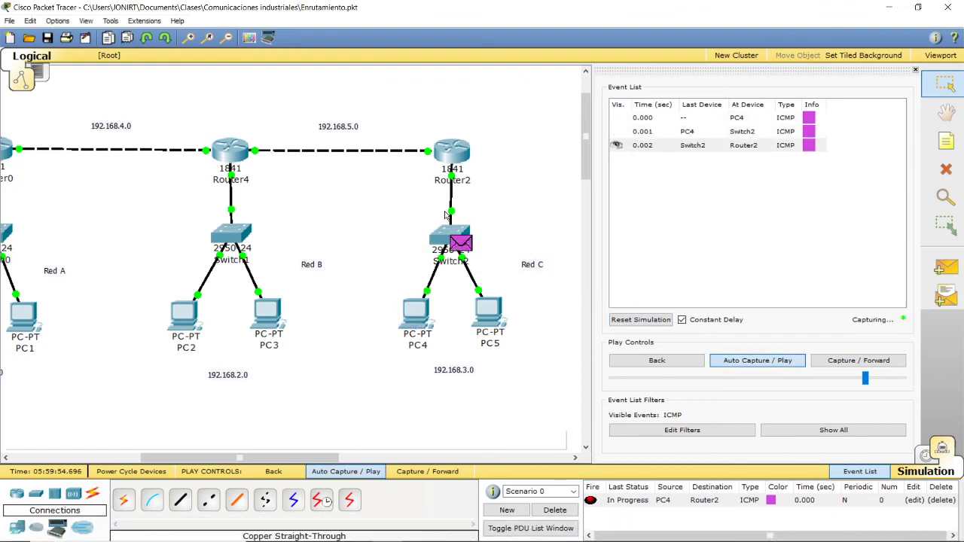
click(555, 510)
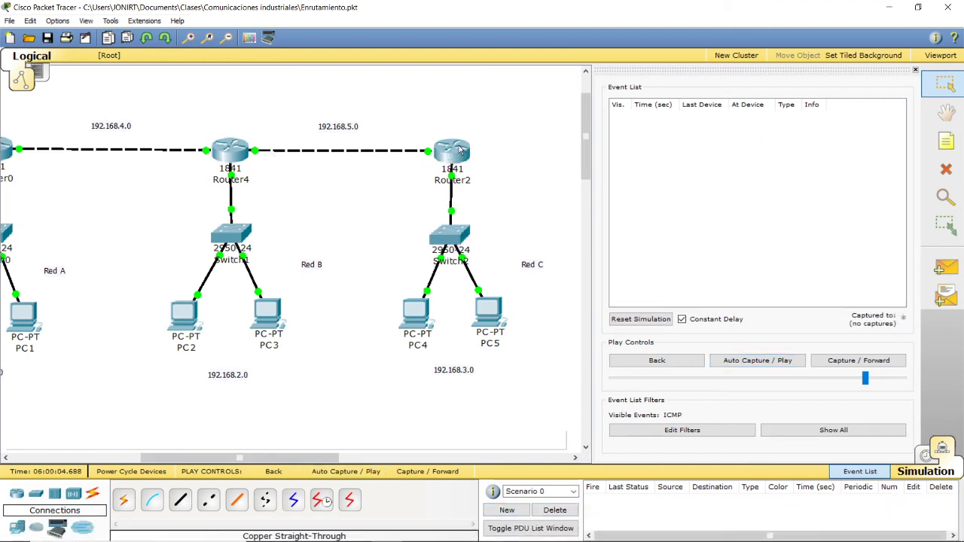
Step: Add a static route on Router4 to network 192.168.3.0, mask 255.255.255.0, next hop 192.168.5.2, and close its configuration
click(230, 155)
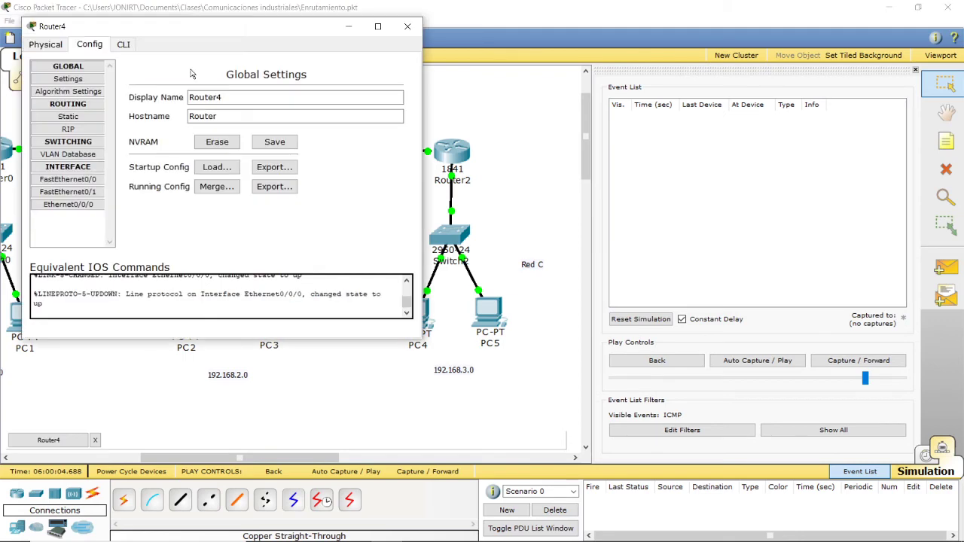
drag(156, 28, 608, 76)
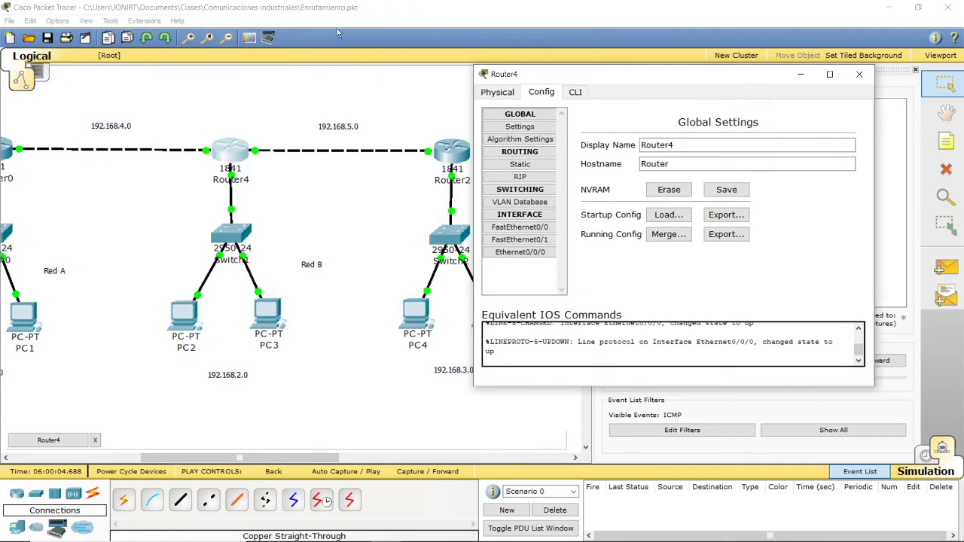
click(520, 164)
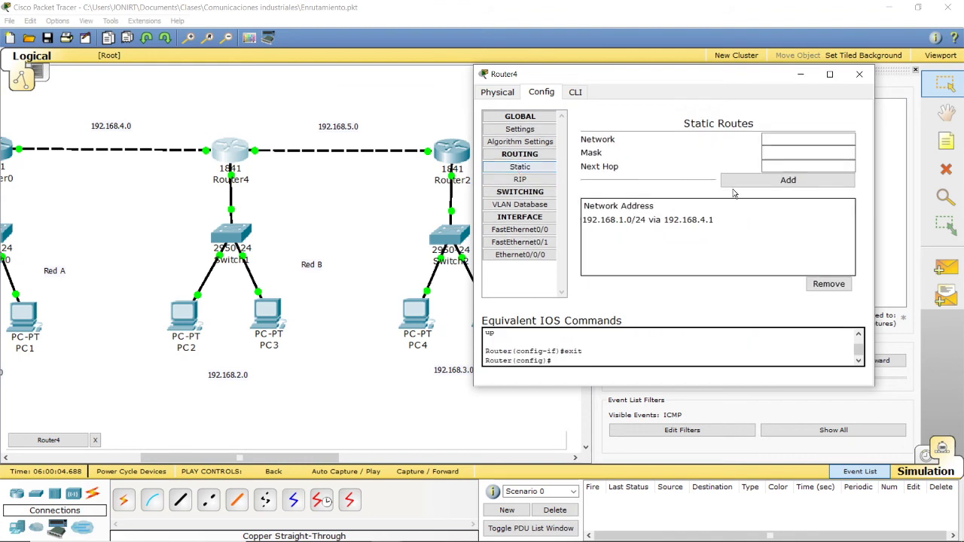
click(790, 140)
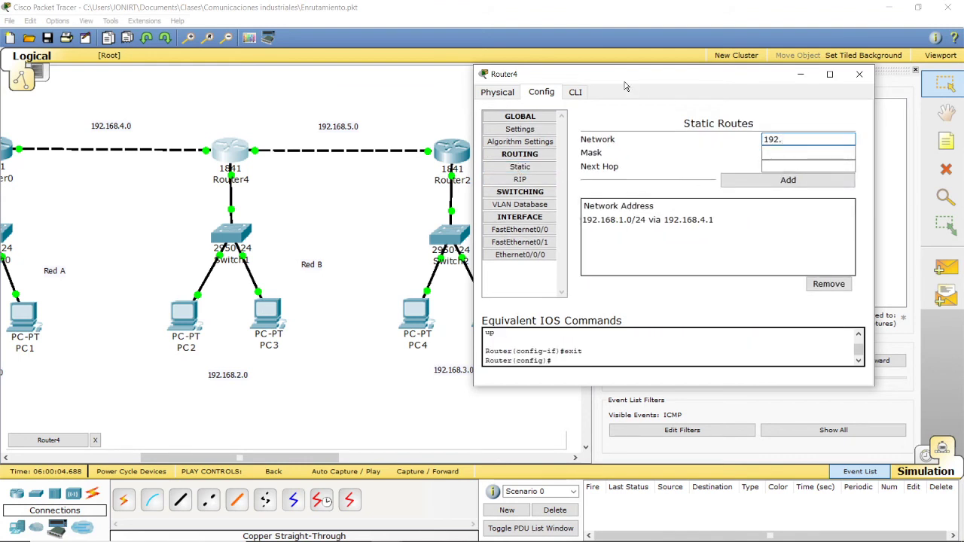
drag(625, 86, 699, 109)
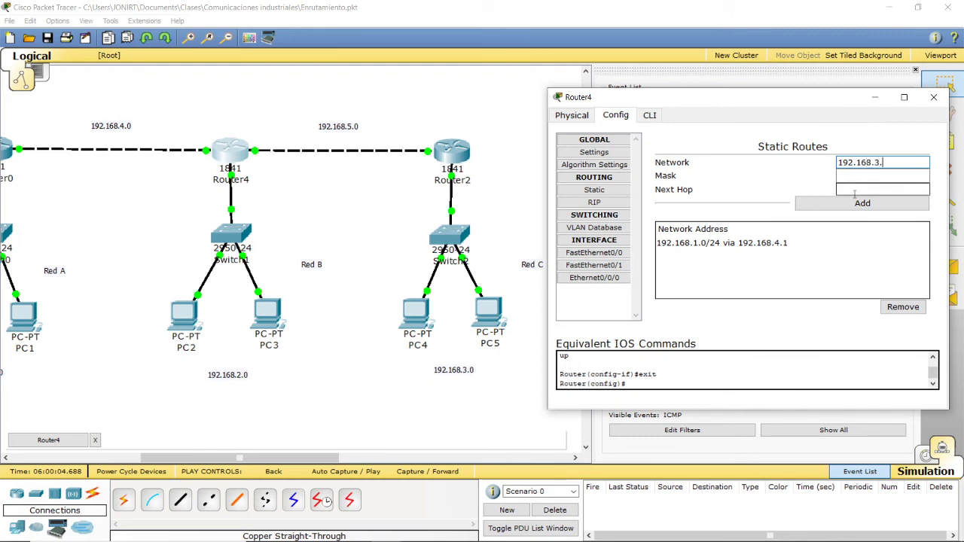
click(850, 177)
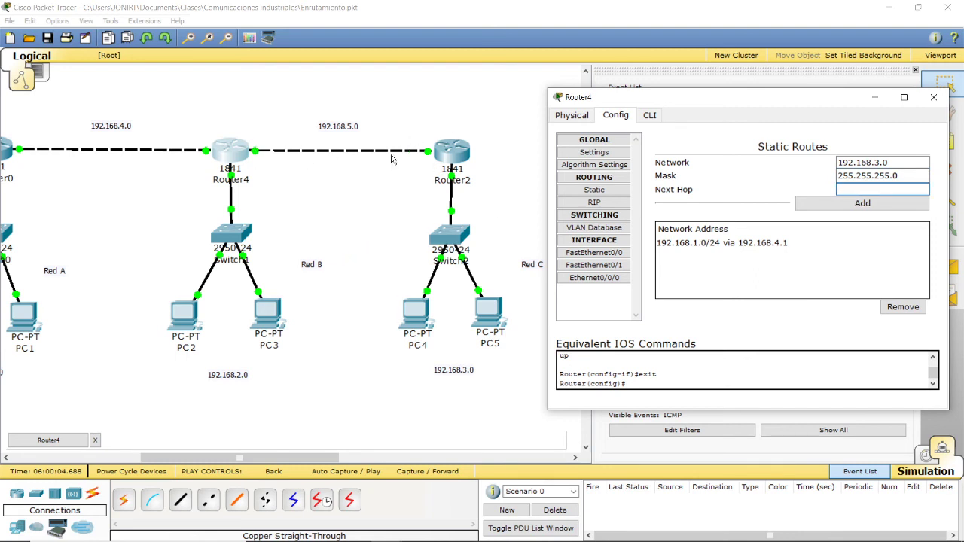
text(192.168.5.2)
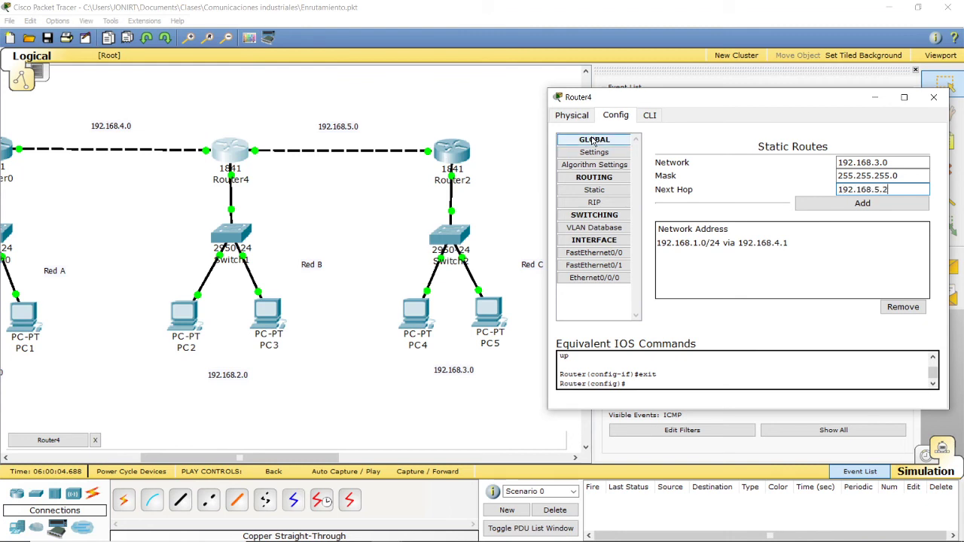
click(862, 204)
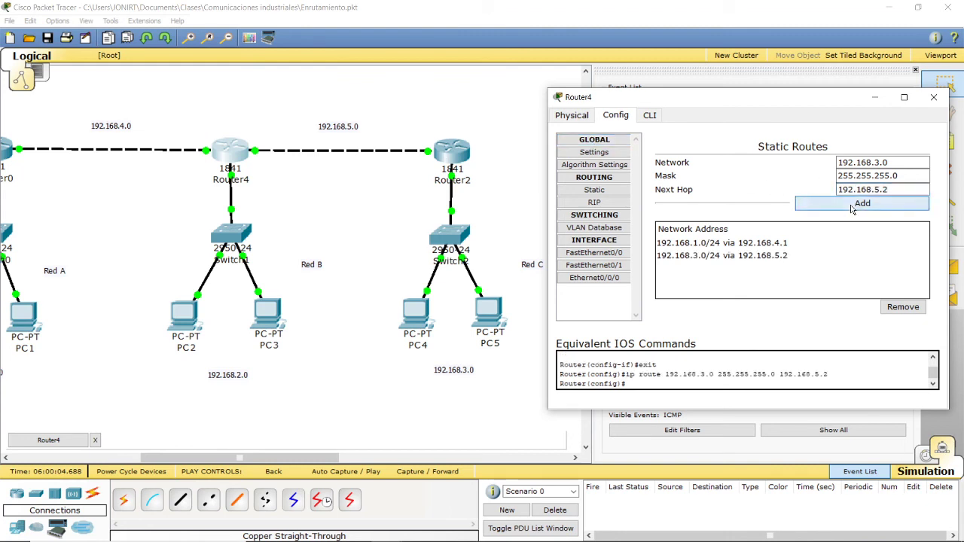
click(934, 97)
Step: Add a static route on Router2 to network 192.168.2.0, mask 255.255.255.0, next hop 192.168.5.1, and close its configuration
click(441, 161)
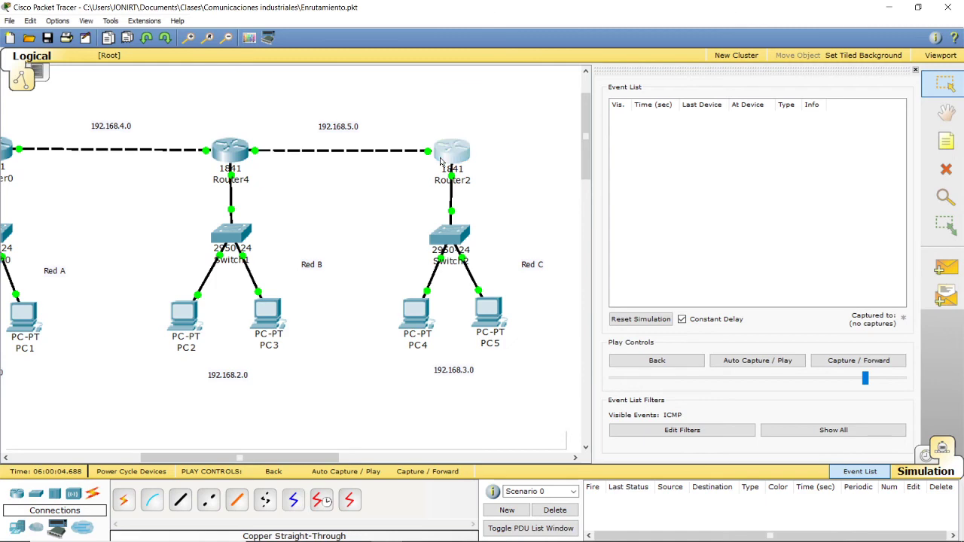
drag(285, 85, 771, 99)
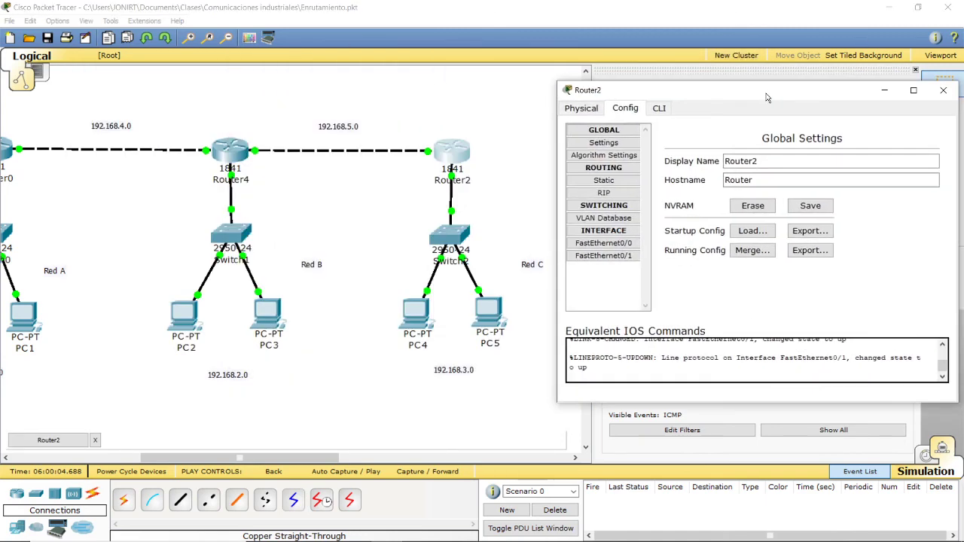
click(603, 193)
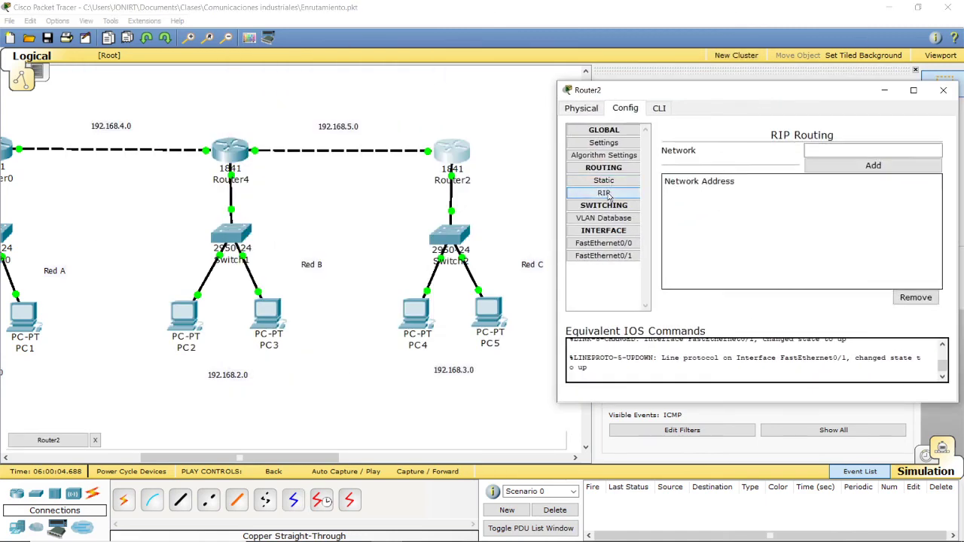
click(604, 183)
click(853, 156)
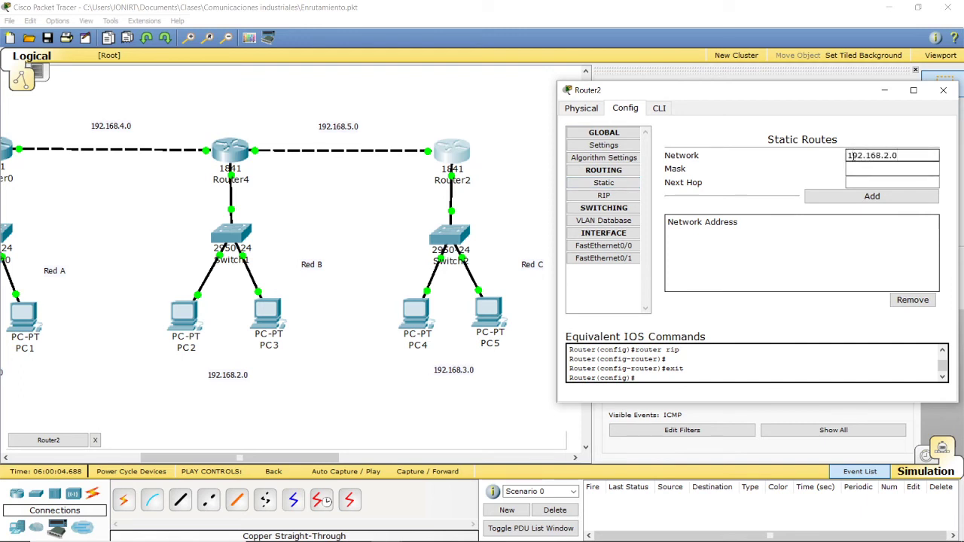
click(860, 168)
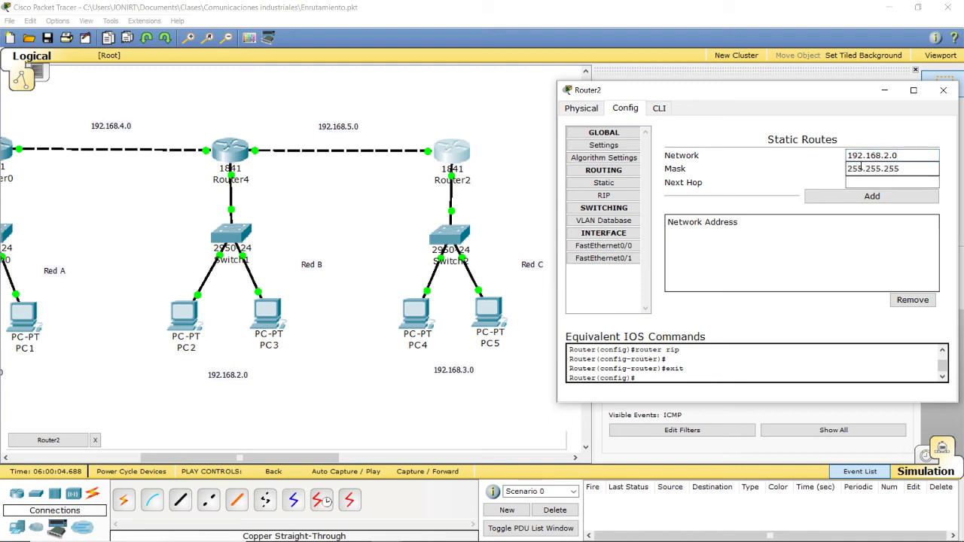
text(255.255.255.0)
click(863, 178)
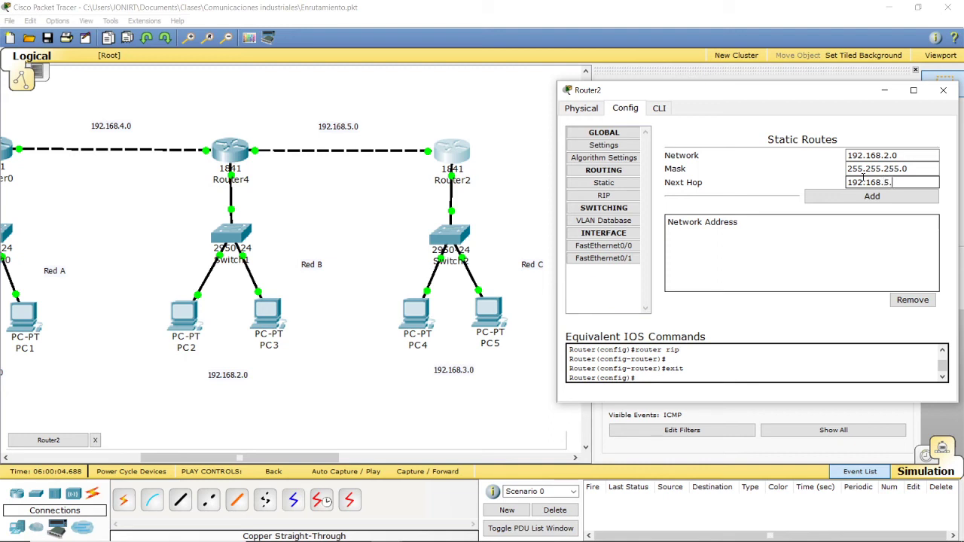
click(863, 179)
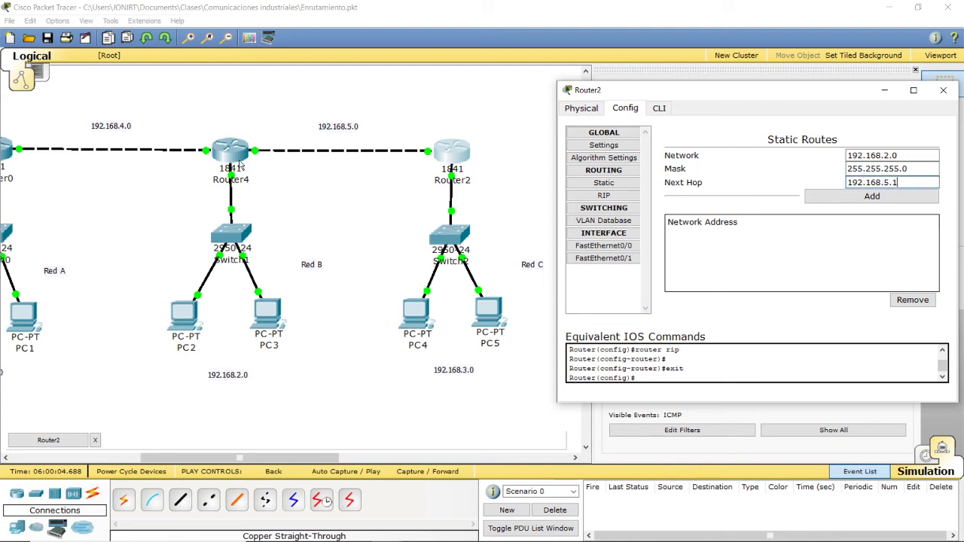
click(873, 197)
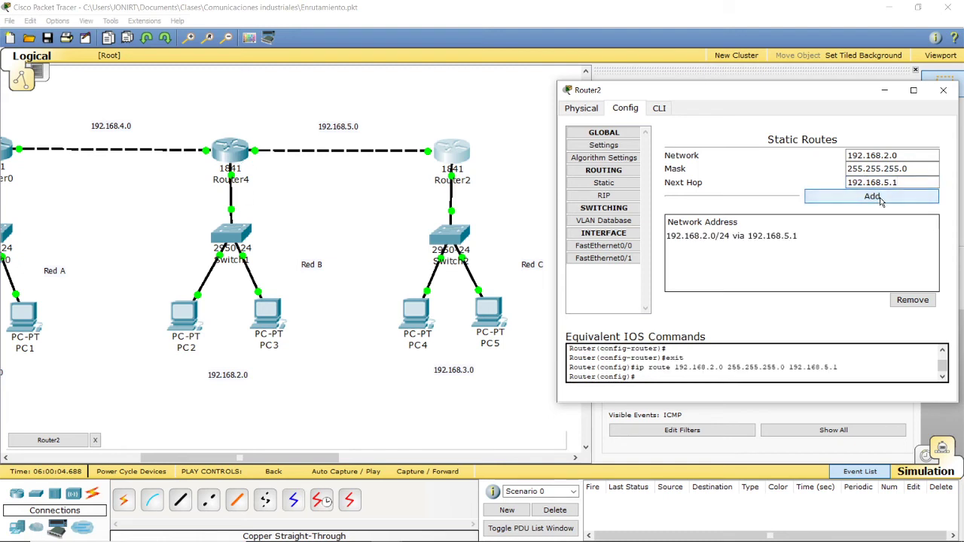
click(942, 91)
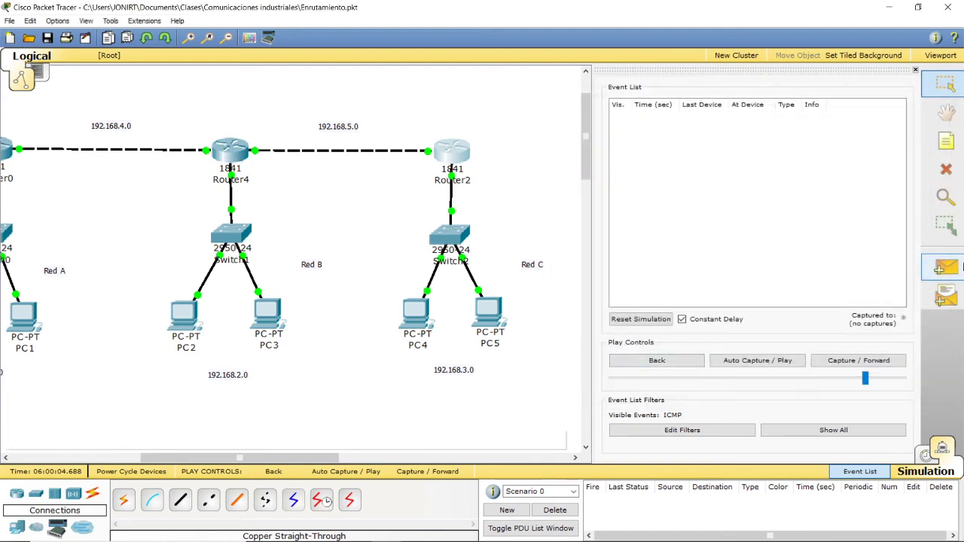
Step: Test a simple PDU from PC2 to PC4 with auto-play, clearing the full event buffer, resetting the simulation and replaying it
click(197, 324)
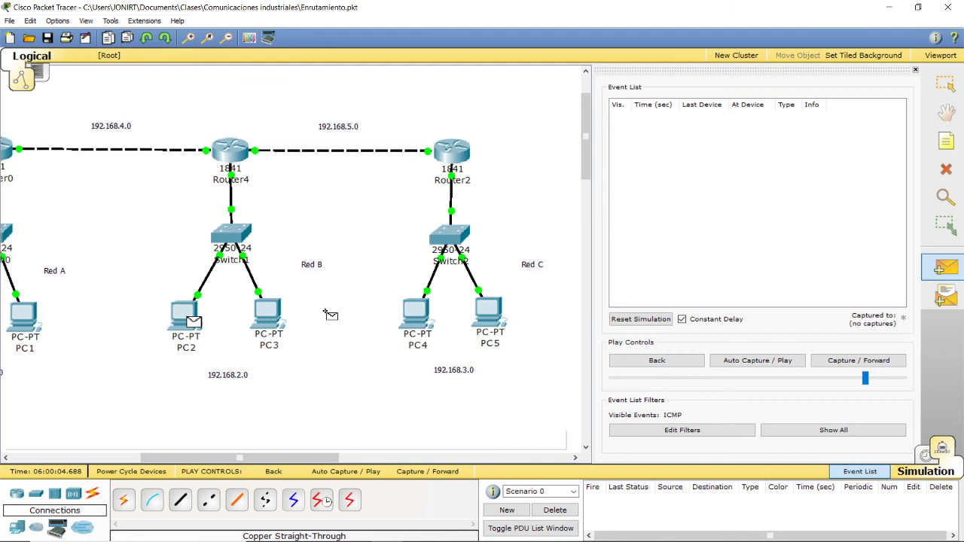
click(416, 314)
click(767, 368)
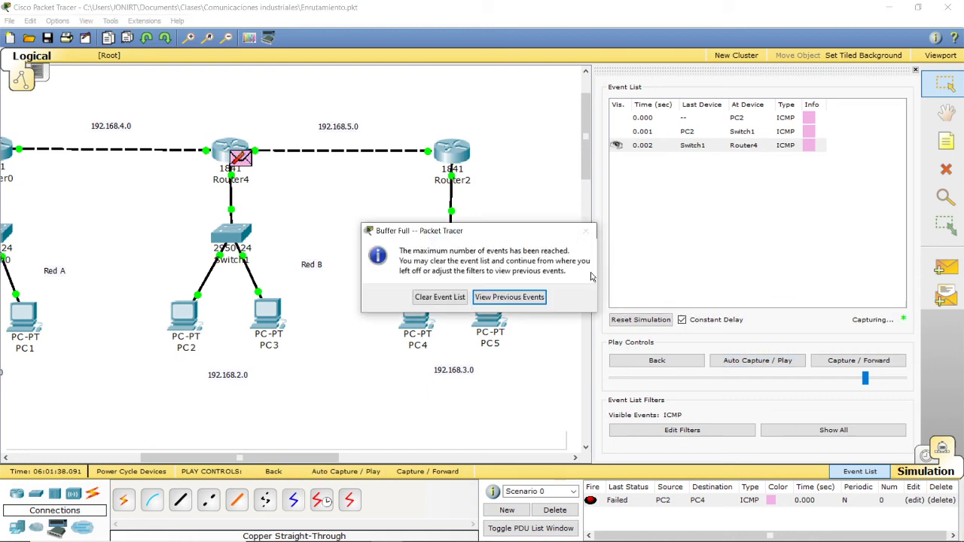
click(458, 296)
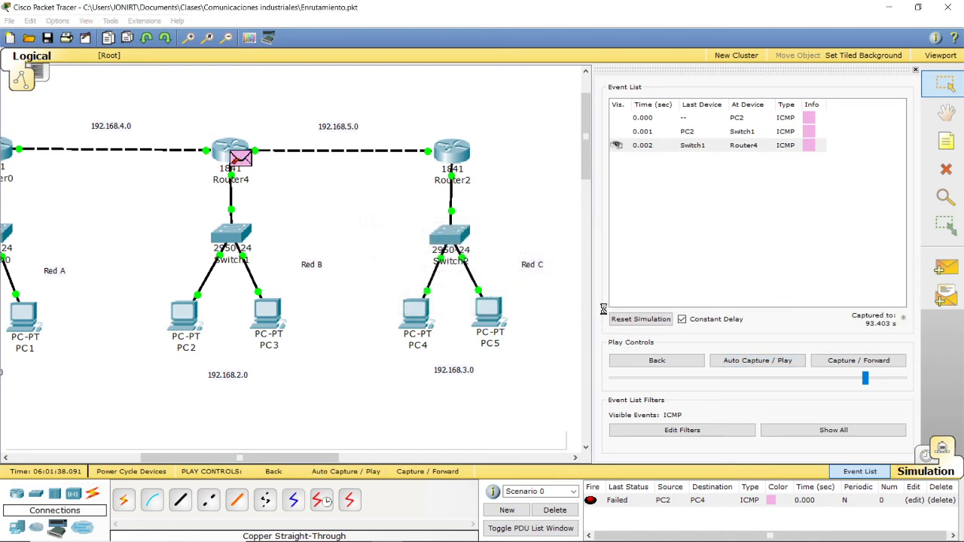
click(641, 318)
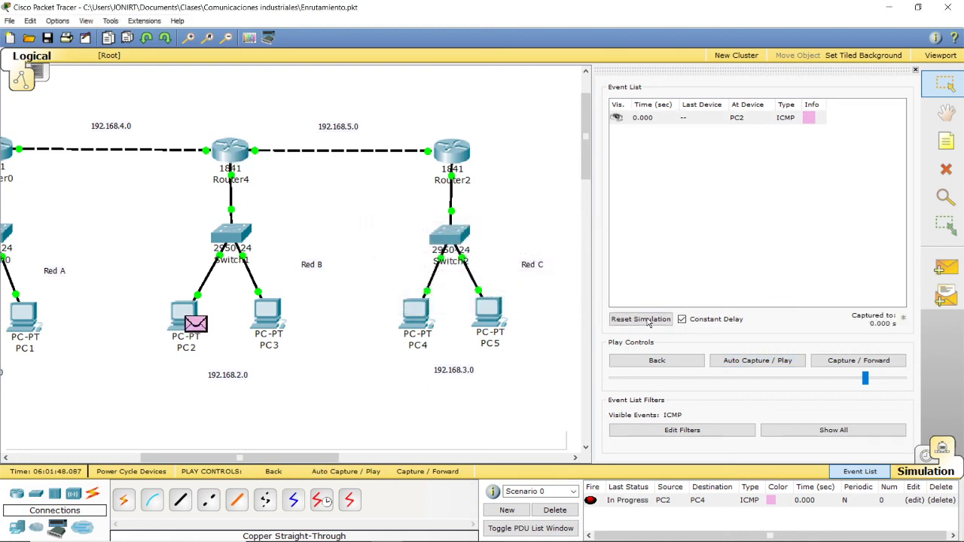
click(753, 362)
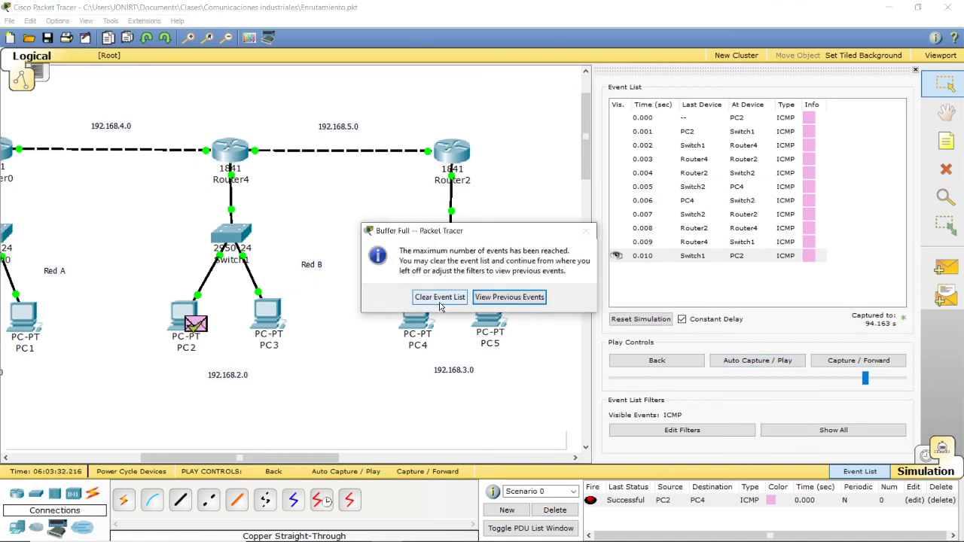
Step: Clear the full event buffer of the PC2 to PC4 test and delete the scenario's PDUs
click(440, 301)
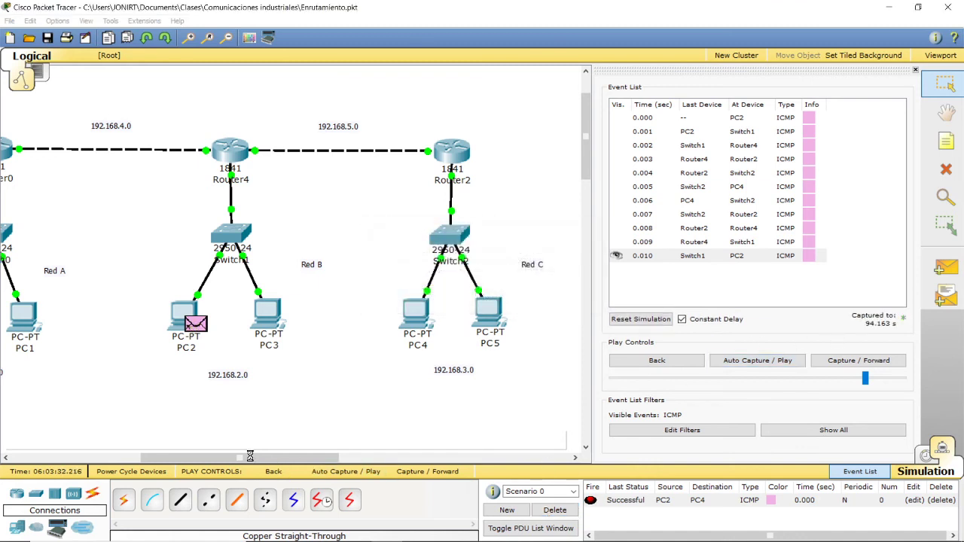
drag(253, 458, 229, 458)
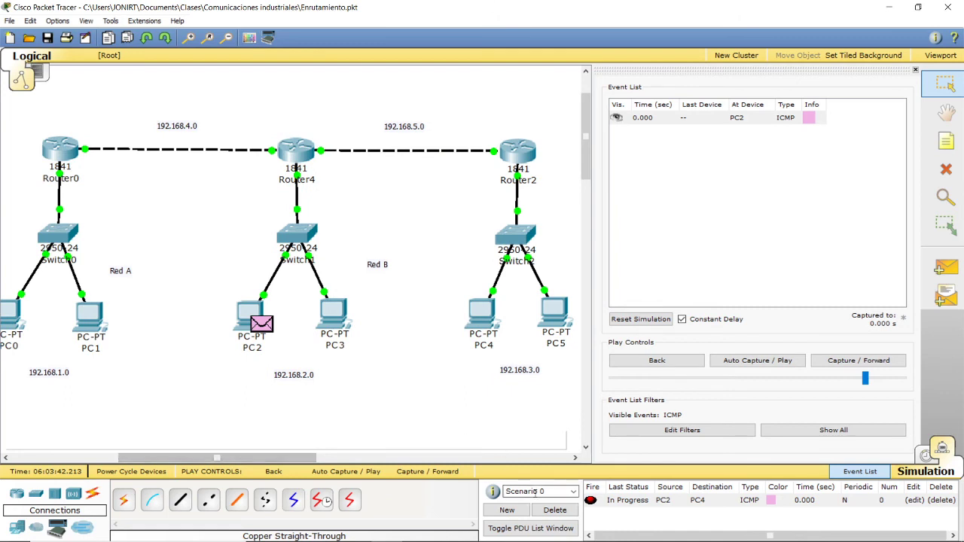
click(555, 510)
Step: Test a simple PDU from PC4 to PC1 with auto-play, reset and replay the simulation, and delete the scenario's PDUs
click(946, 267)
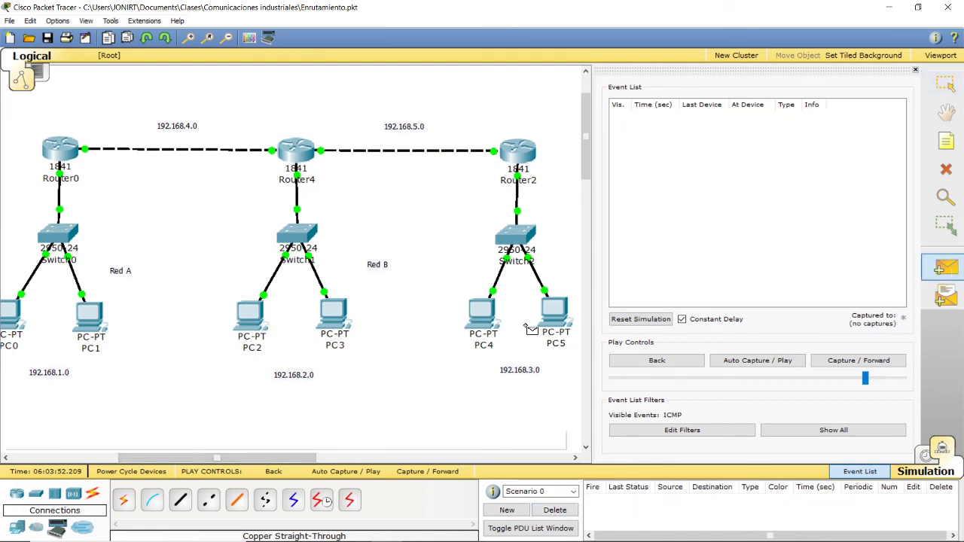
click(486, 317)
click(89, 316)
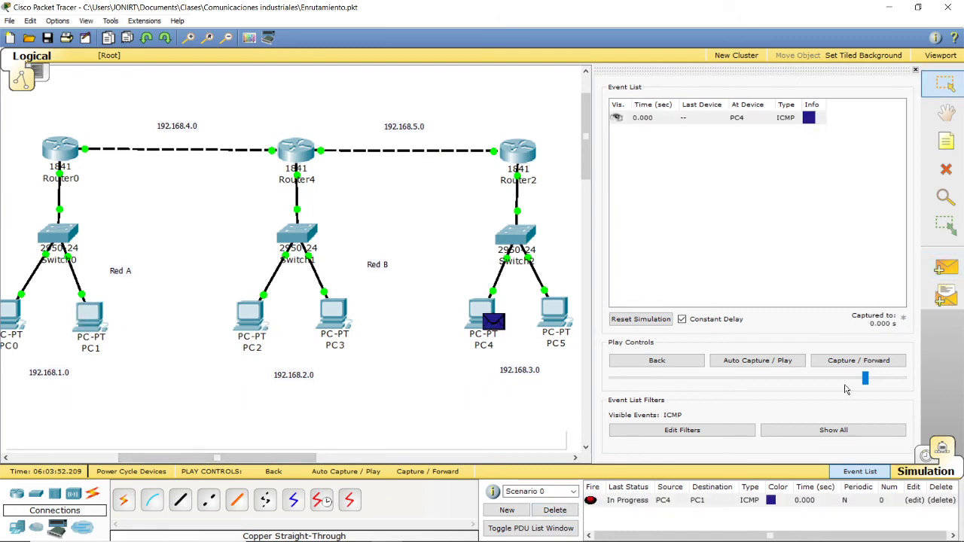
click(736, 362)
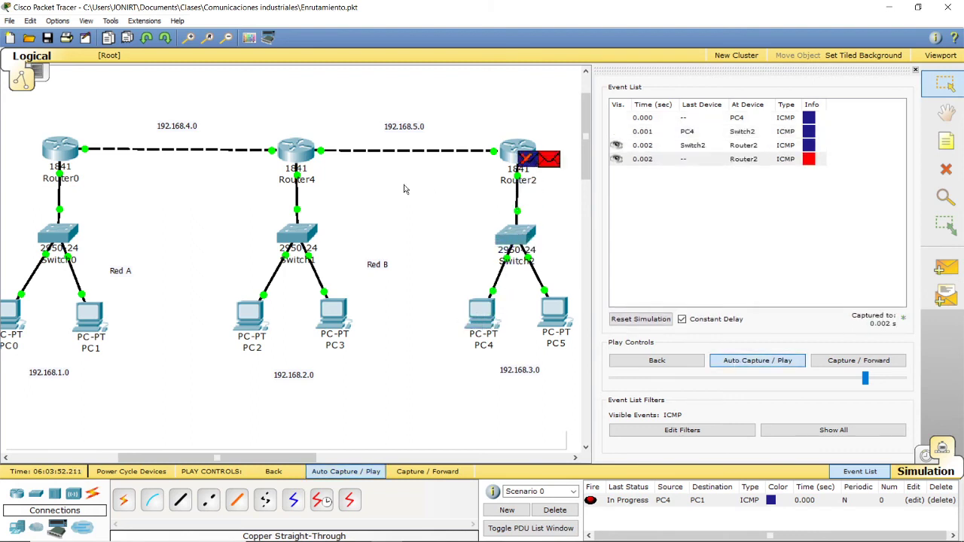
click(639, 319)
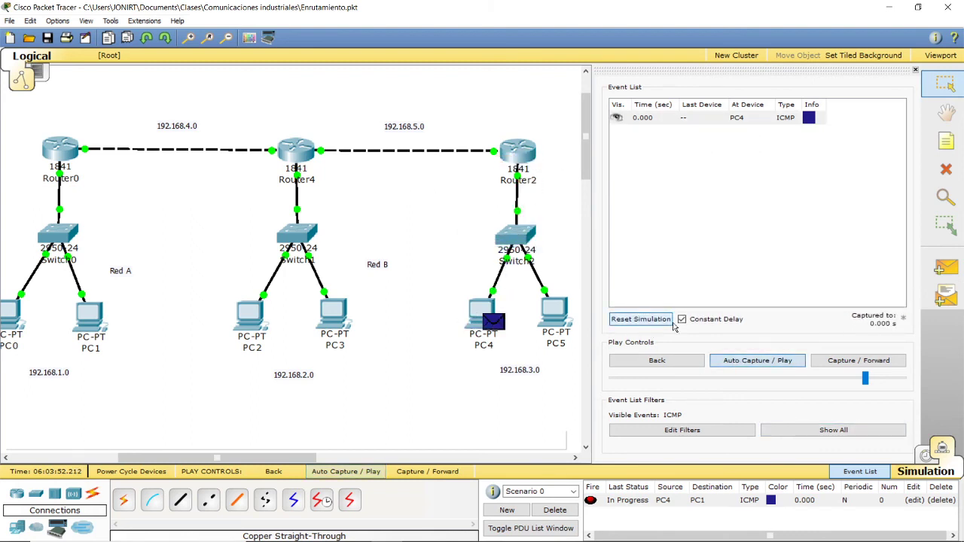
click(738, 360)
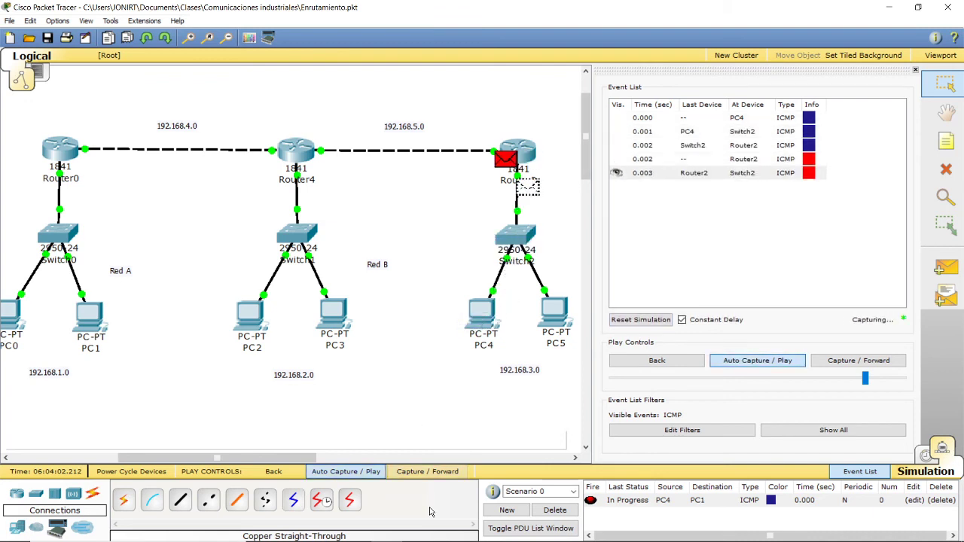
click(555, 510)
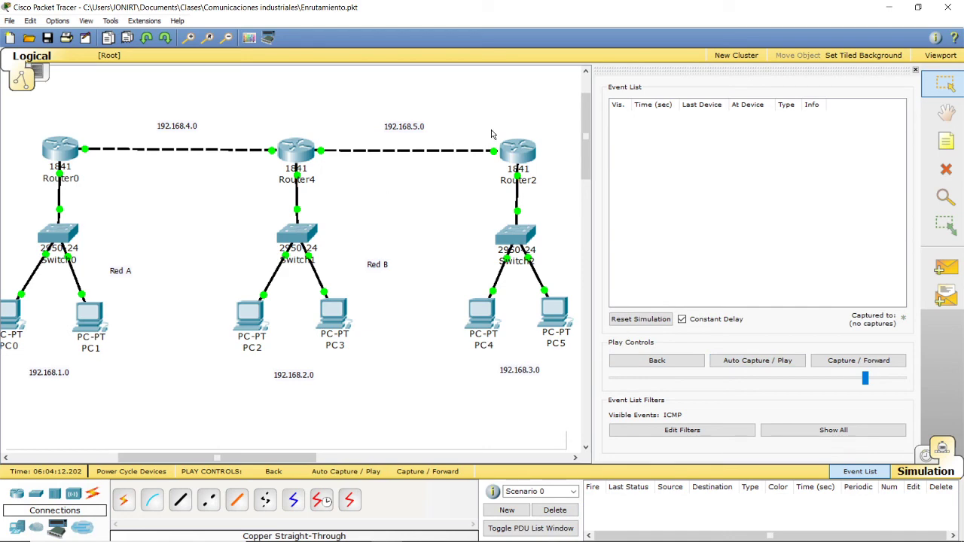
Step: Add a static route on Router2 to network 192.168.1.0, mask 255.255.255.0, next hop 192.168.5.1, and close its configuration
click(514, 161)
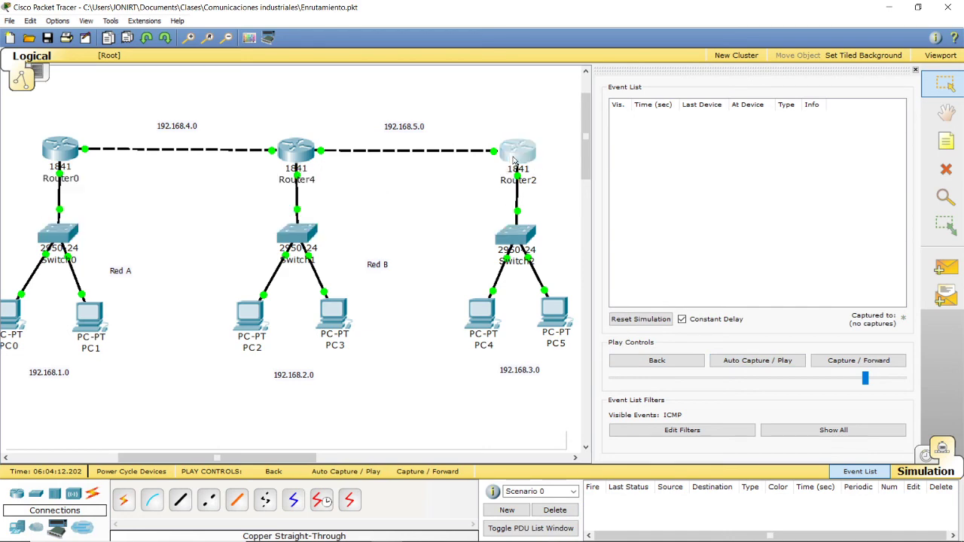
click(527, 153)
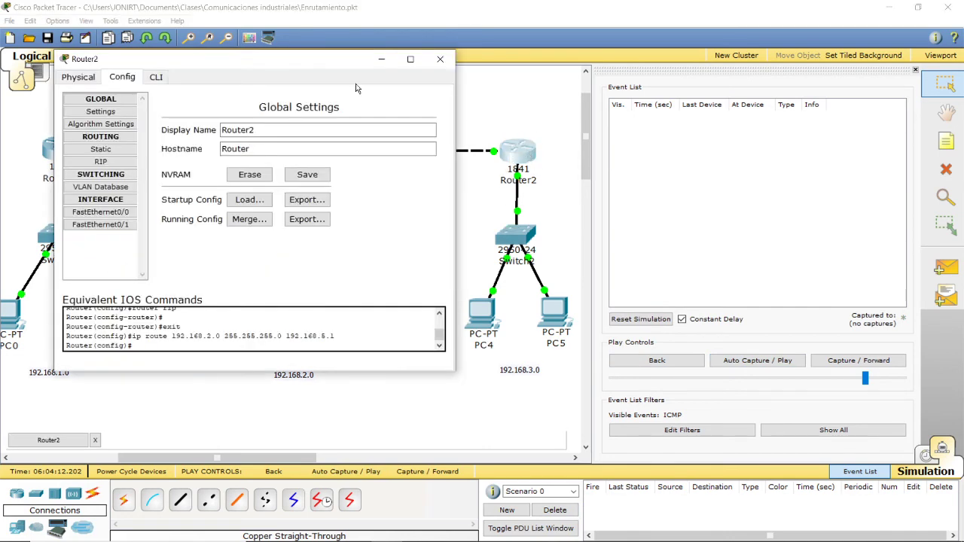
drag(229, 60, 647, 109)
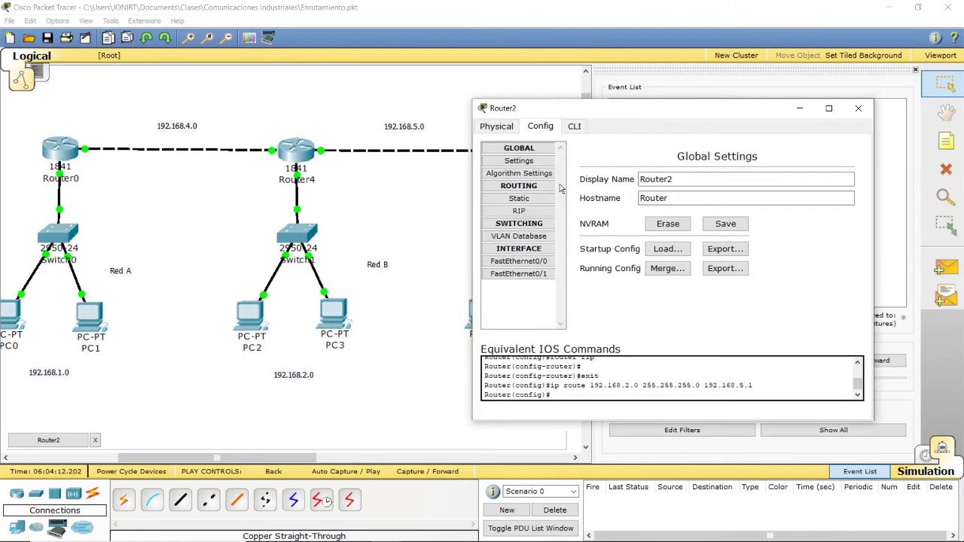
click(519, 200)
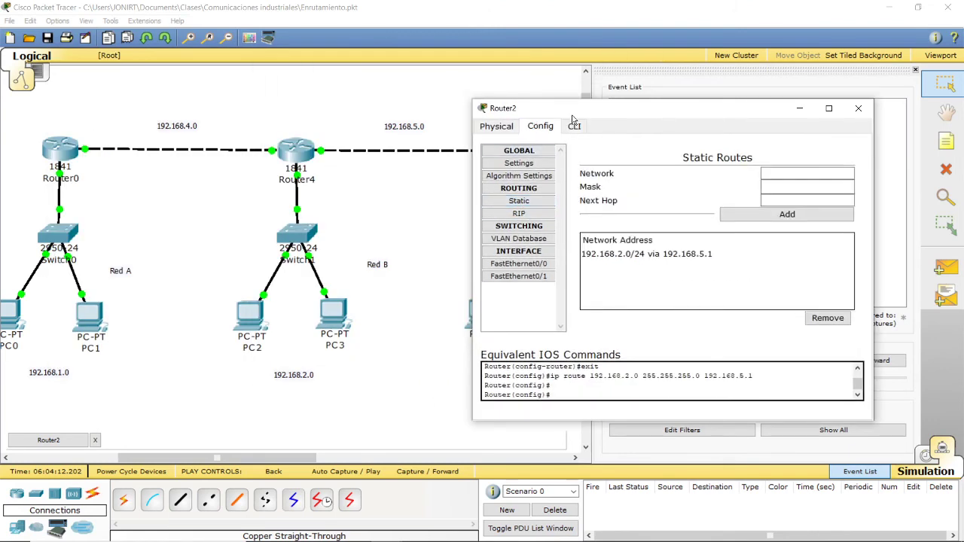
drag(572, 119, 681, 119)
click(894, 172)
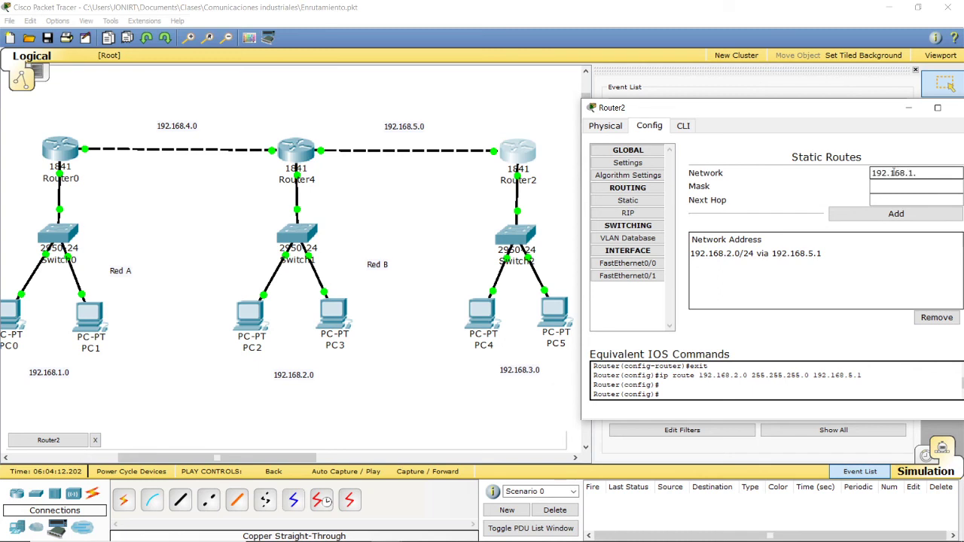
click(907, 187)
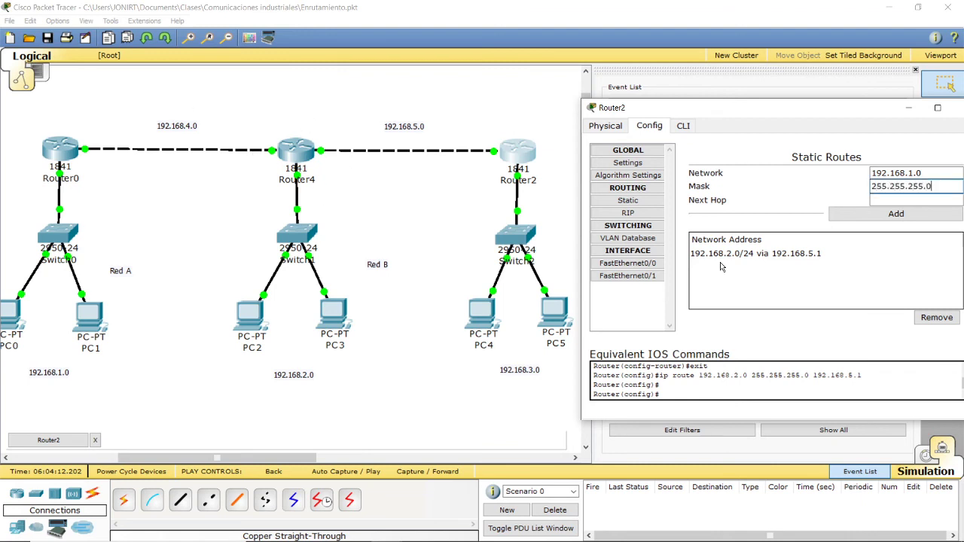
click(878, 201)
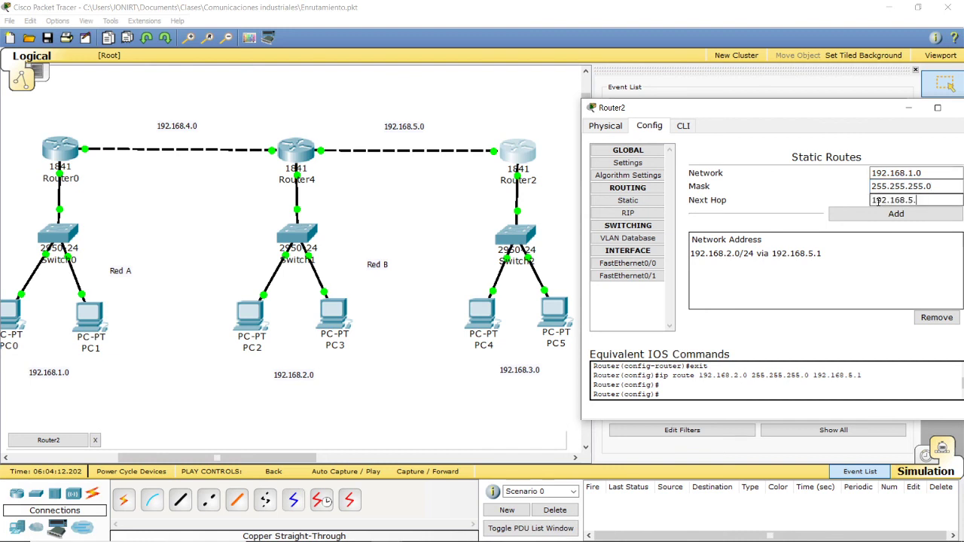
click(896, 215)
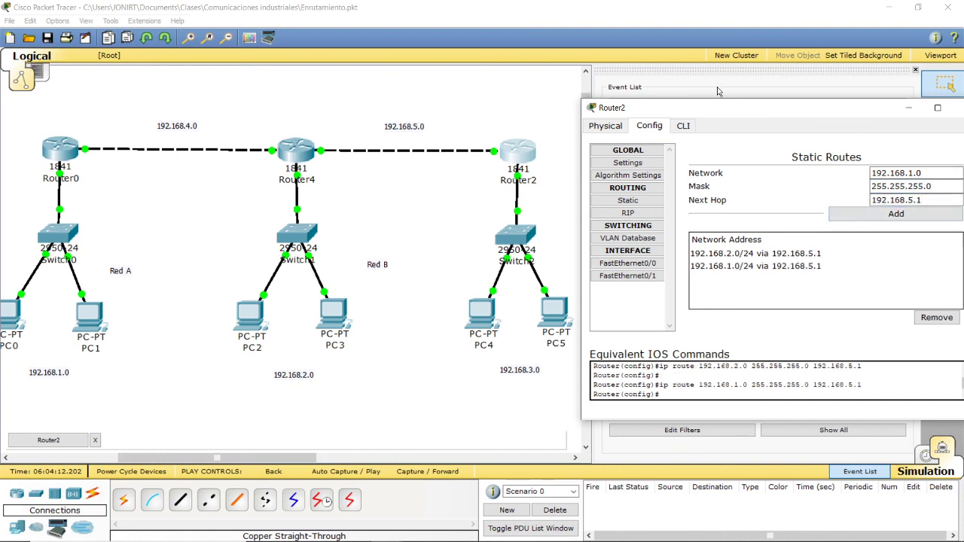
drag(730, 117, 500, 139)
click(746, 132)
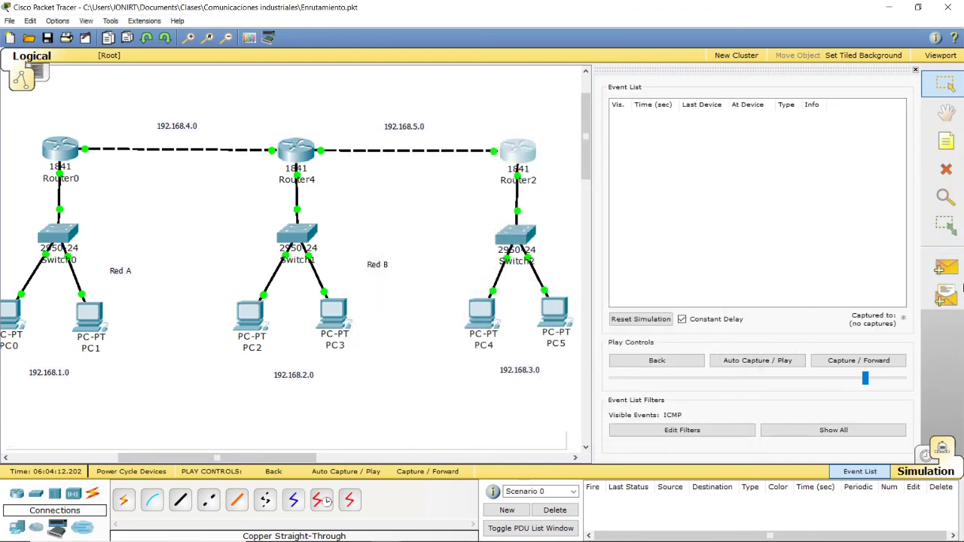
Step: Retest a simple PDU from PC4 to PC1 with auto-play, clear the full event buffer, and delete the scenario's PDUs
click(947, 273)
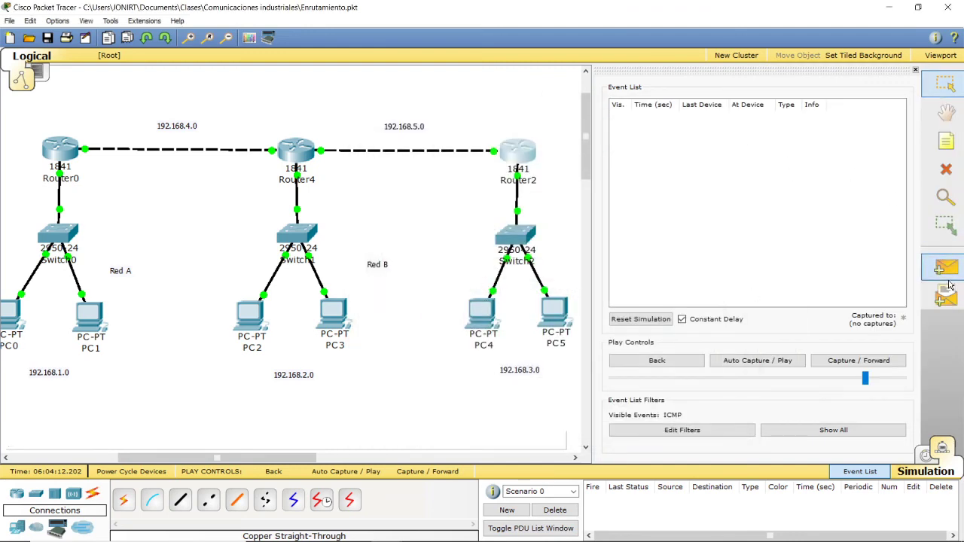
click(486, 310)
click(89, 320)
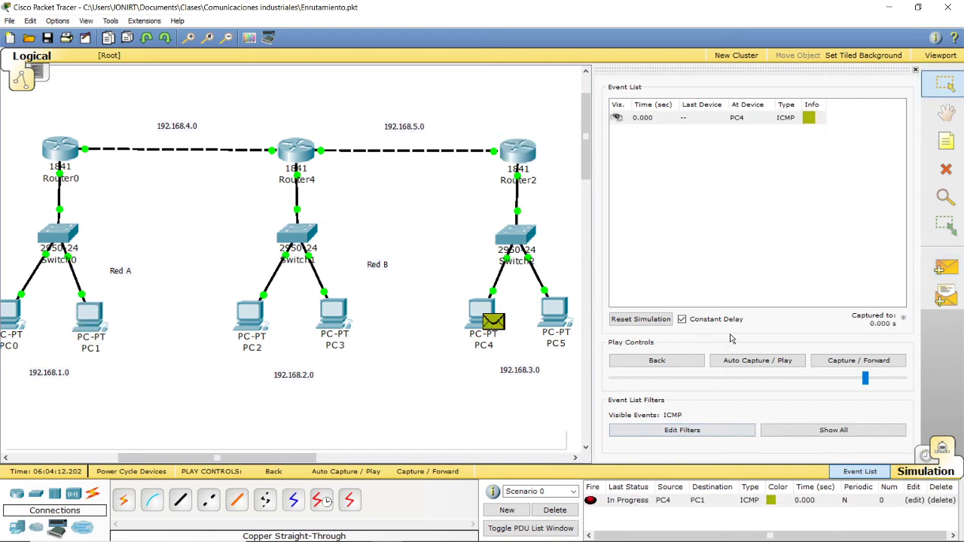
click(757, 360)
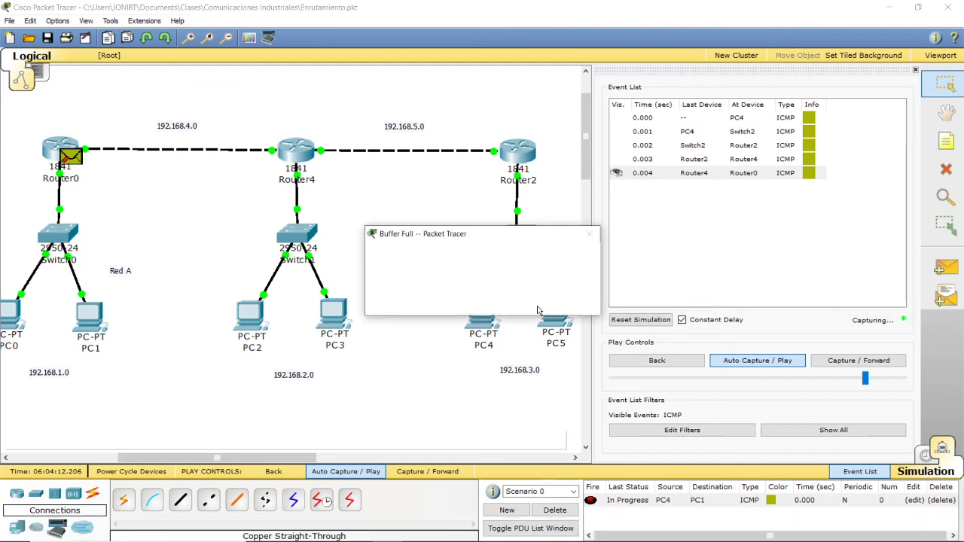
click(456, 302)
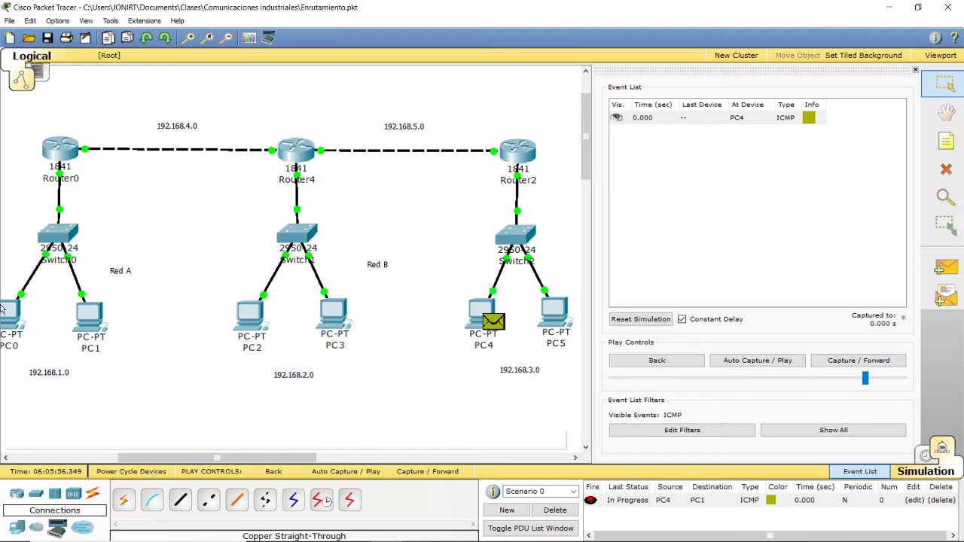
click(554, 510)
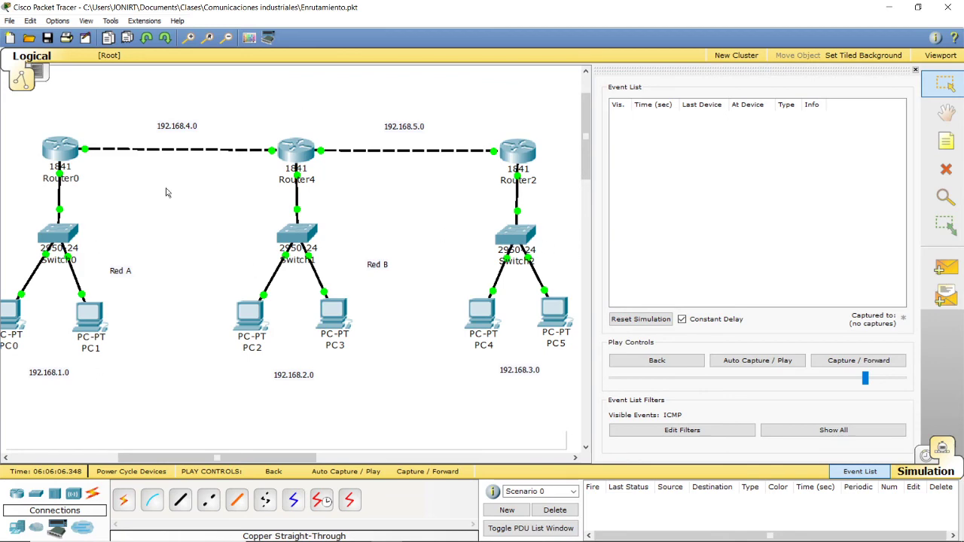
Step: Remove the static route to 192.168.2.0/24 via 192.168.4.2 from Router0 and close its configuration
drag(296, 458, 293, 458)
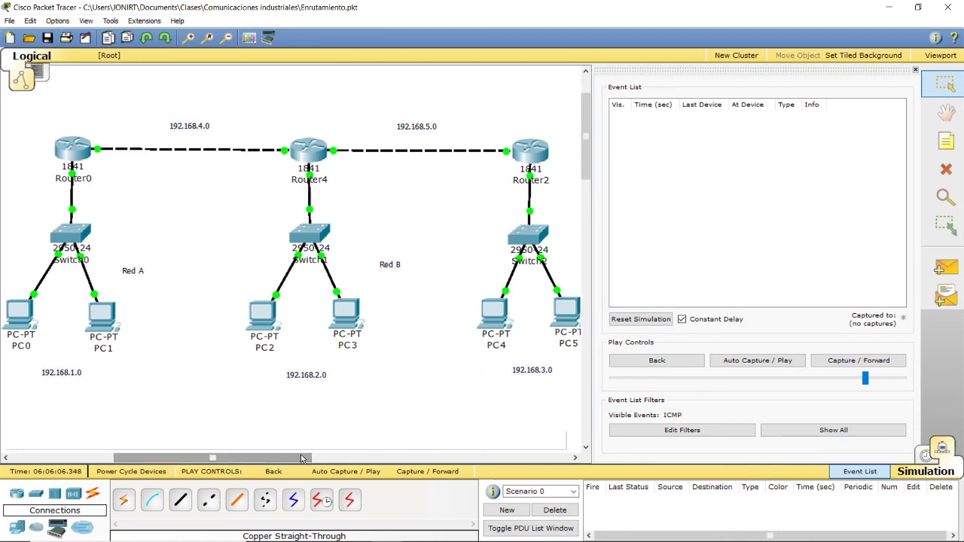
click(81, 147)
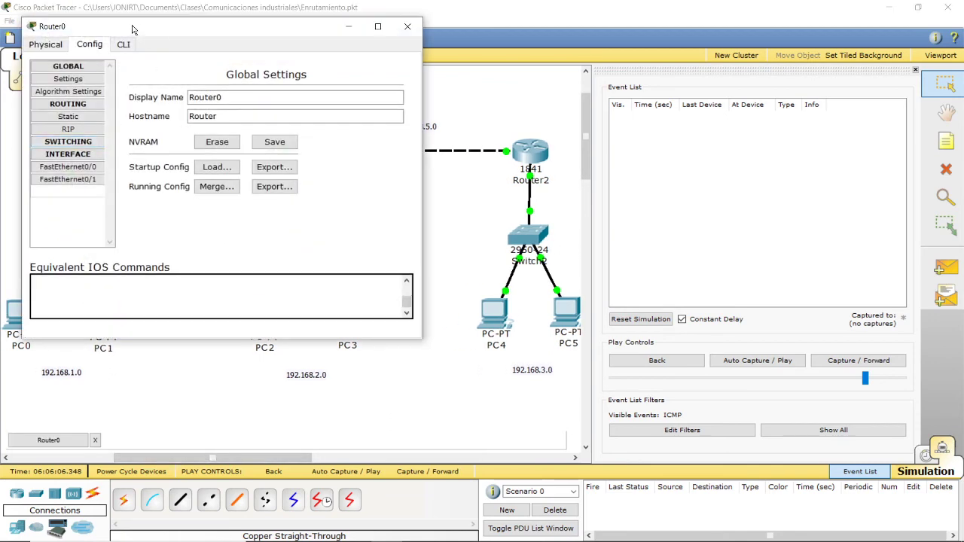
drag(129, 30, 445, 103)
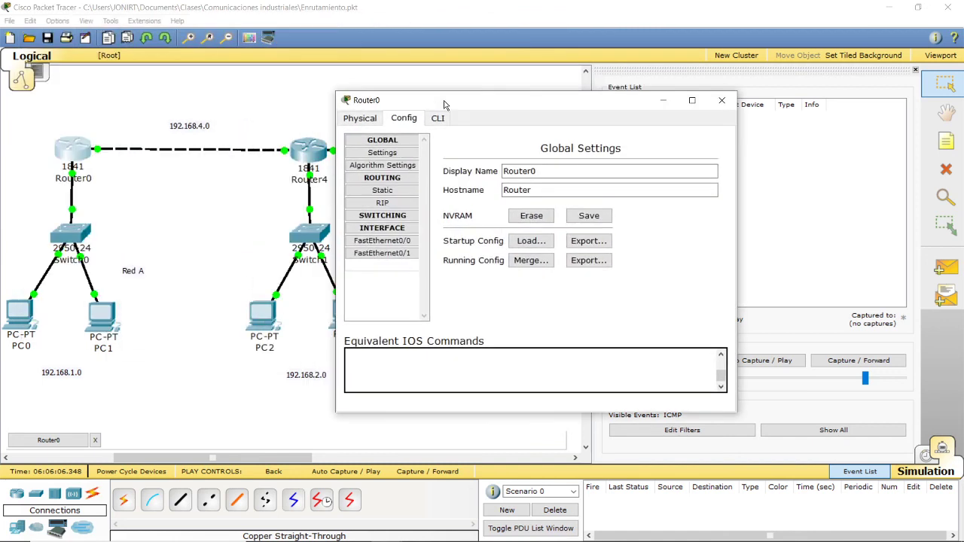
click(382, 193)
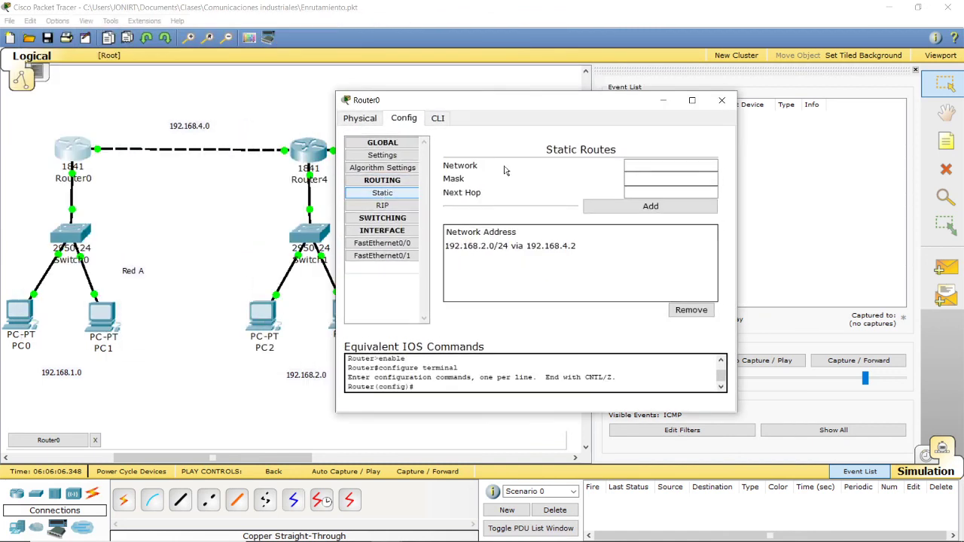
click(539, 247)
click(691, 310)
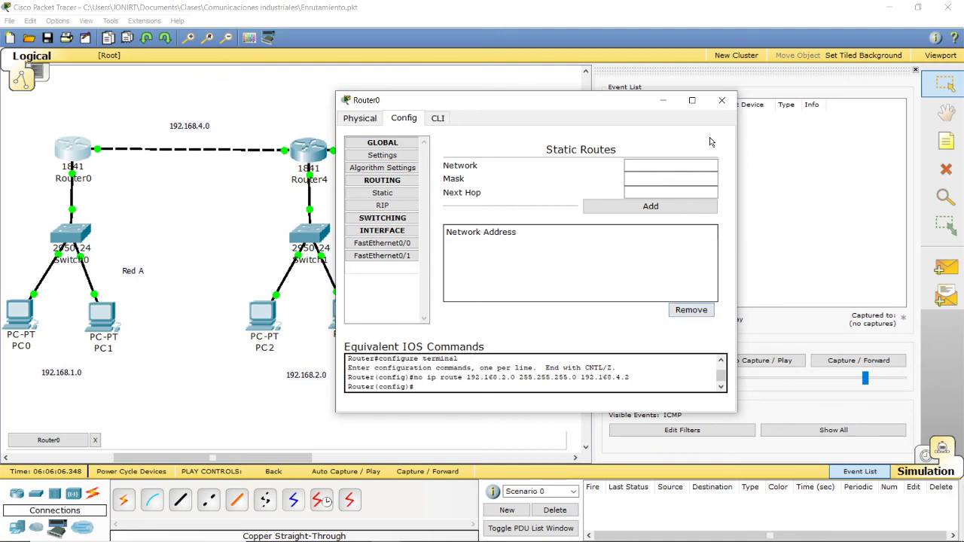
click(722, 100)
Step: Remove Router4's static routes to 192.168.1.0/24 via 192.168.4.1 and 192.168.3.0/24 via 192.168.5.2, and close its configuration
click(320, 149)
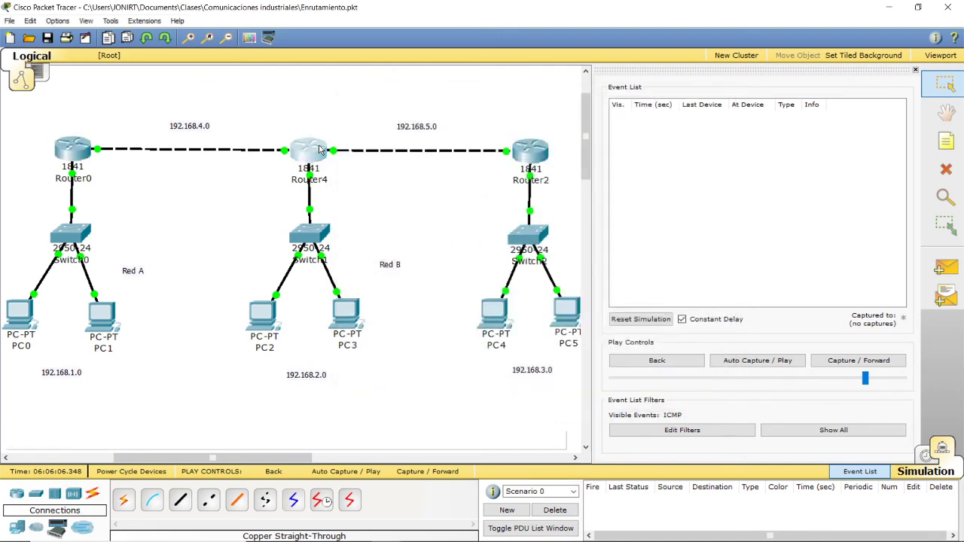
click(106, 161)
click(102, 149)
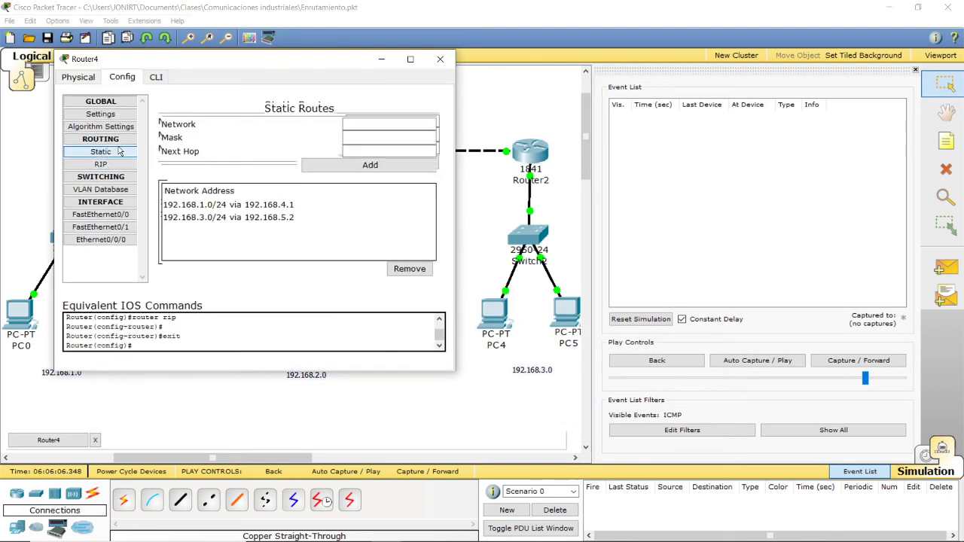
click(241, 205)
click(410, 270)
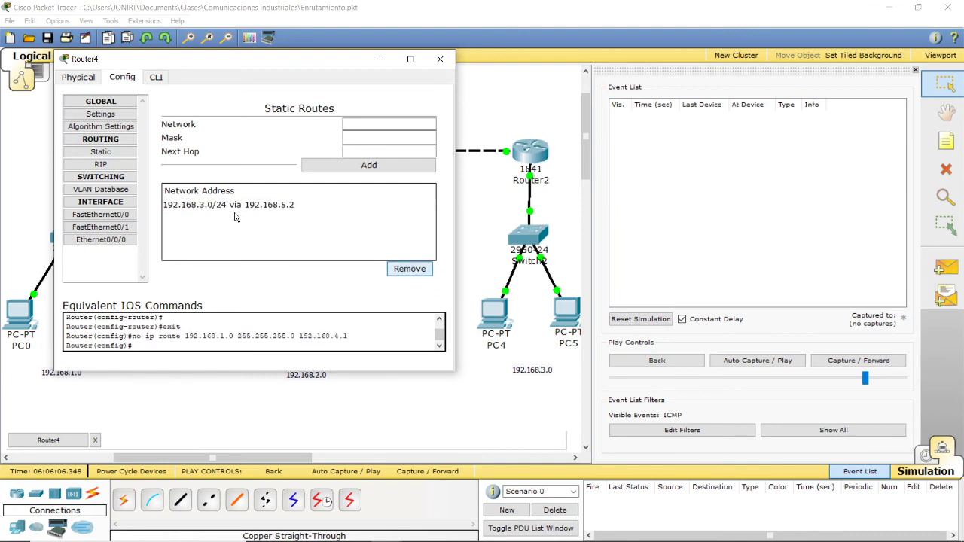
click(232, 208)
click(407, 270)
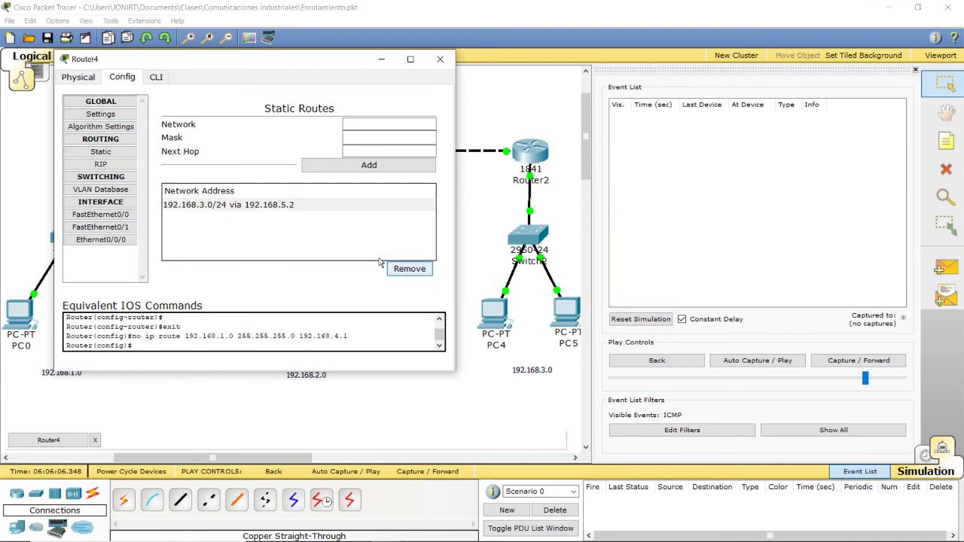
click(418, 274)
click(440, 59)
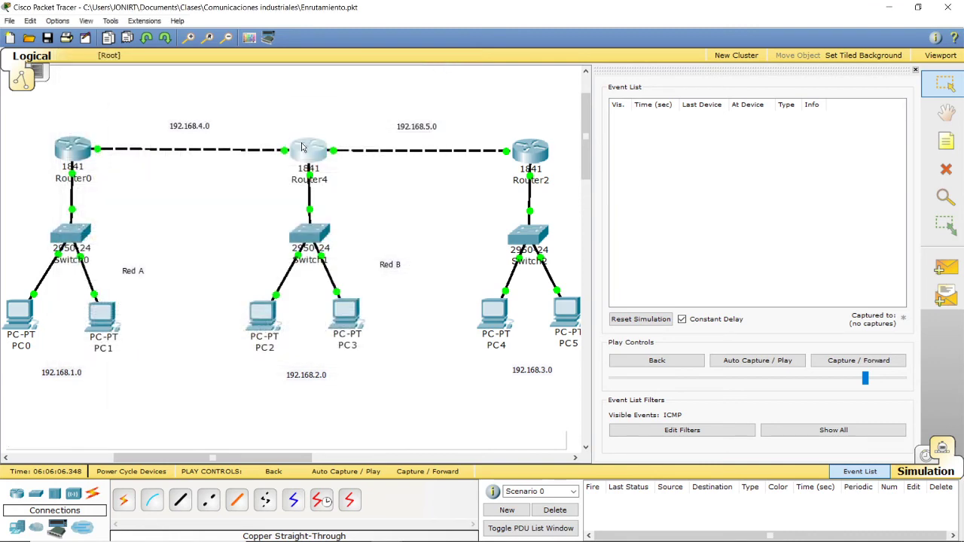
Step: Reopen Router4's configuration to check its static route list, and close it
click(302, 147)
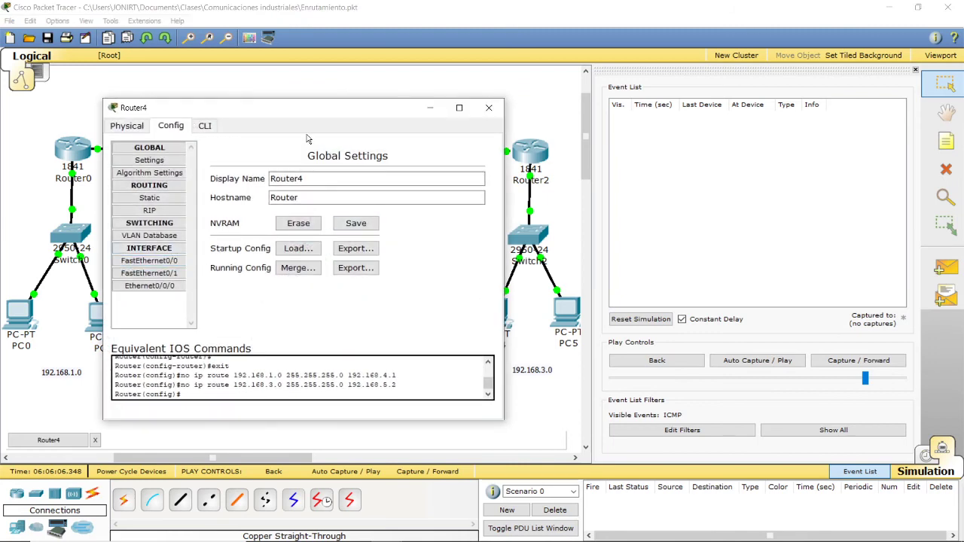
click(128, 125)
click(171, 126)
click(149, 201)
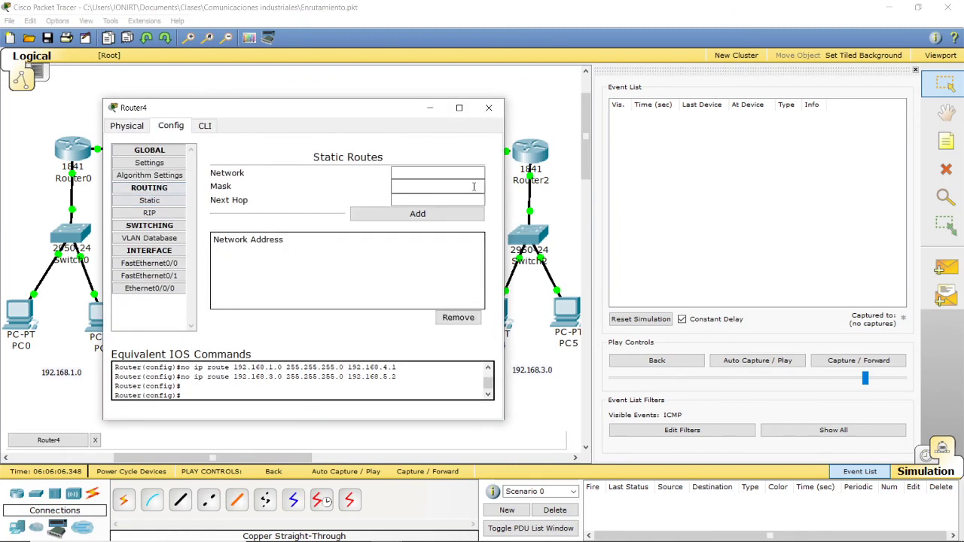
click(488, 107)
Step: Remove Router2's static routes to 192.168.2.0/24 and 192.168.1.0/24 via 192.168.5.1, and close its configuration
click(530, 150)
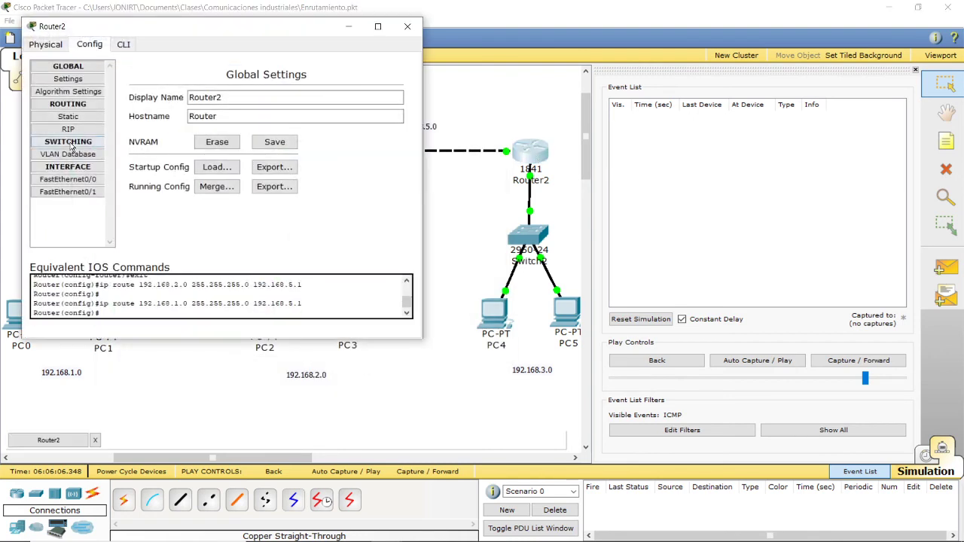
click(57, 117)
click(234, 174)
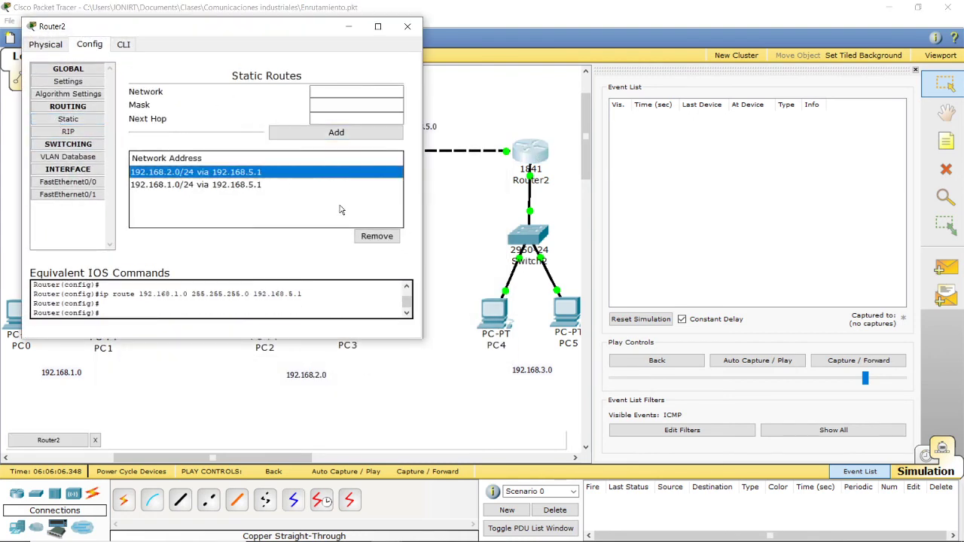
click(376, 237)
click(384, 237)
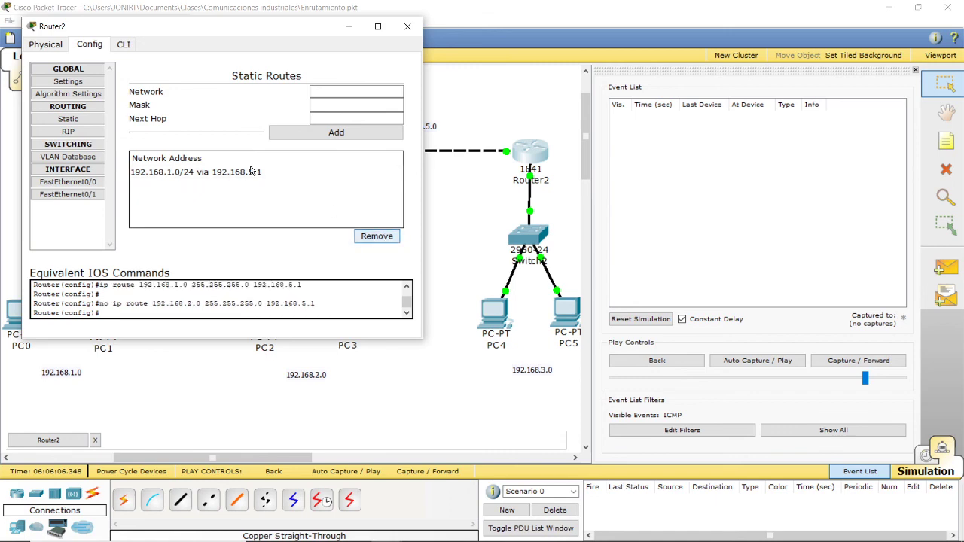
click(233, 171)
click(376, 237)
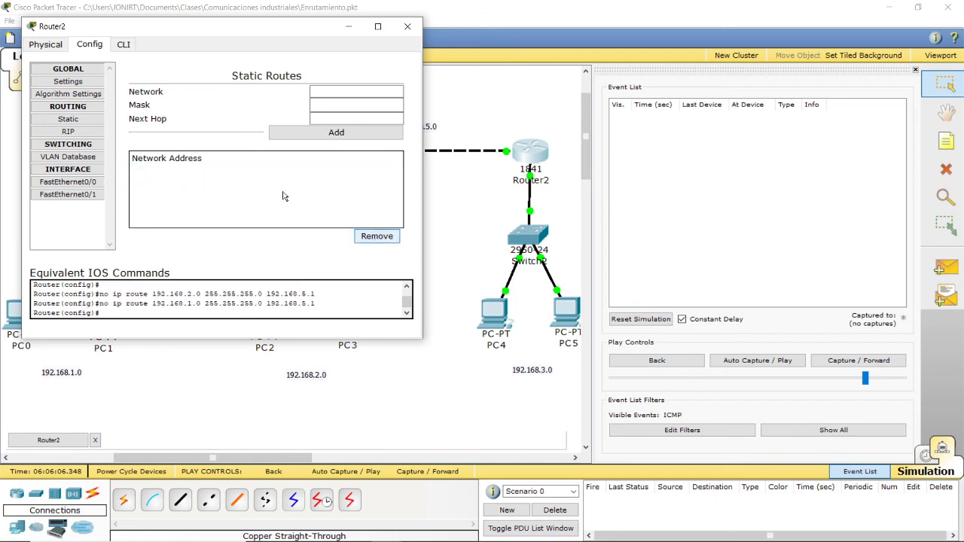
click(407, 27)
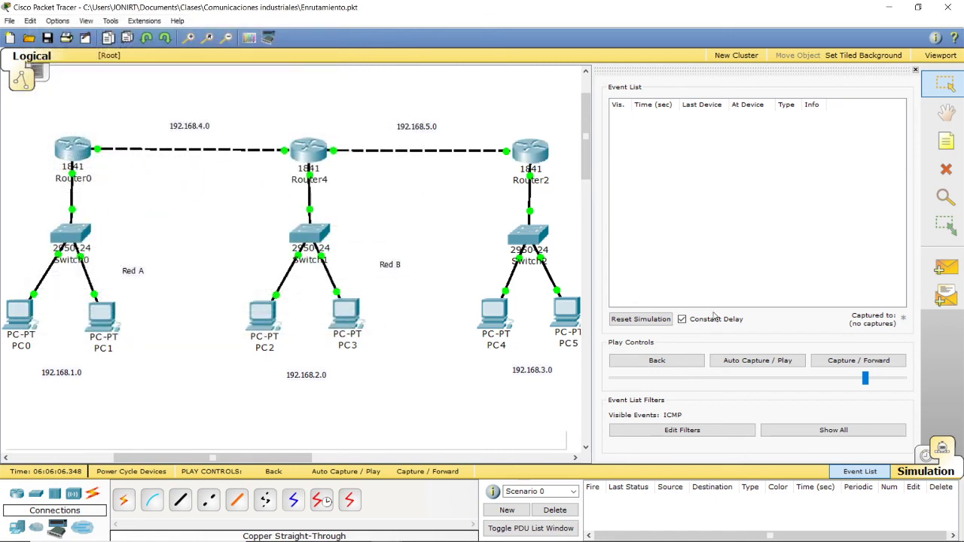
Step: Test a simple PDU from PC0 to PC2 with auto-play, reset and replay the simulation, and clear the full event buffer
click(947, 263)
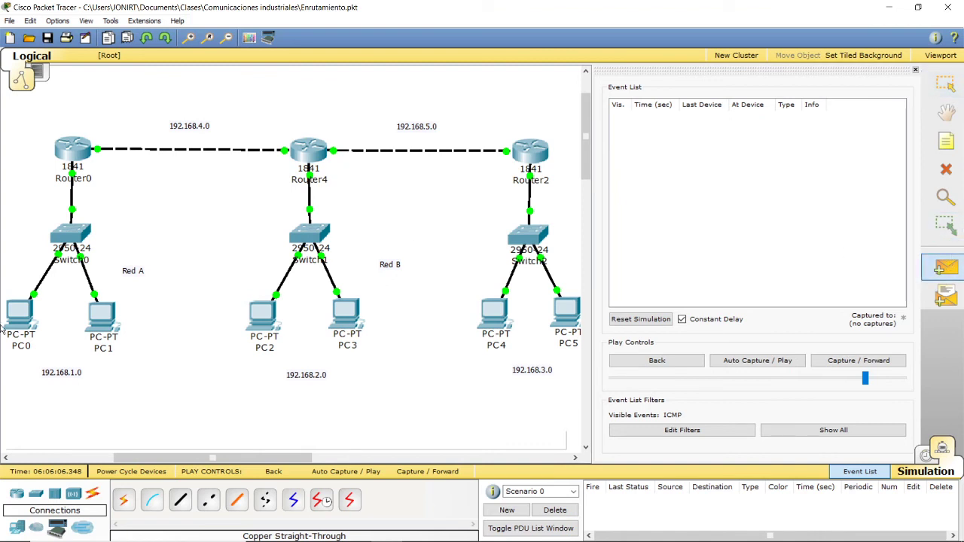
click(264, 331)
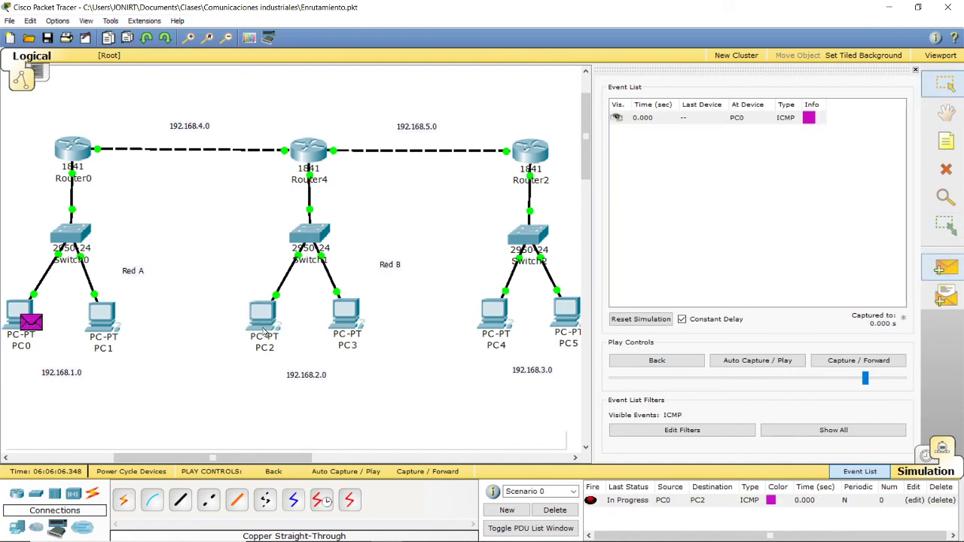
click(738, 362)
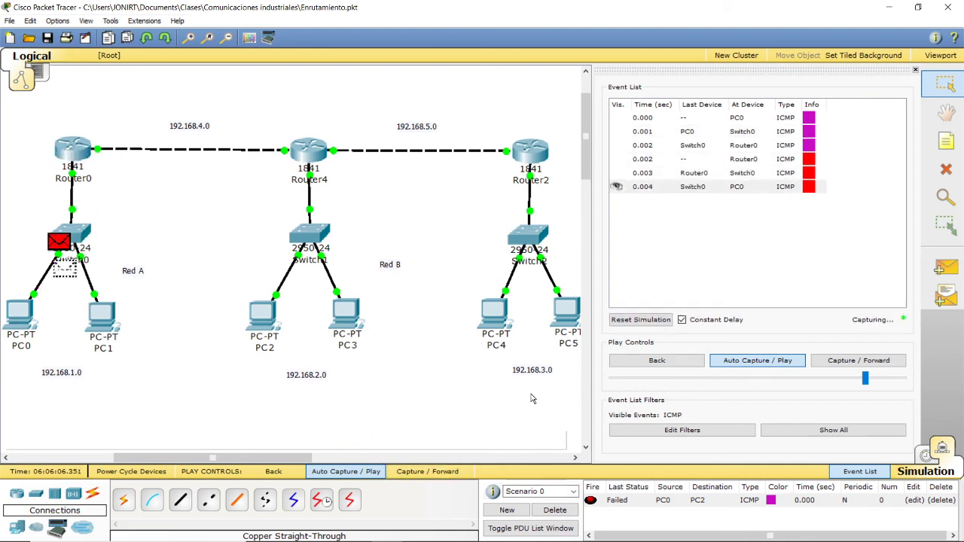
click(640, 321)
click(743, 361)
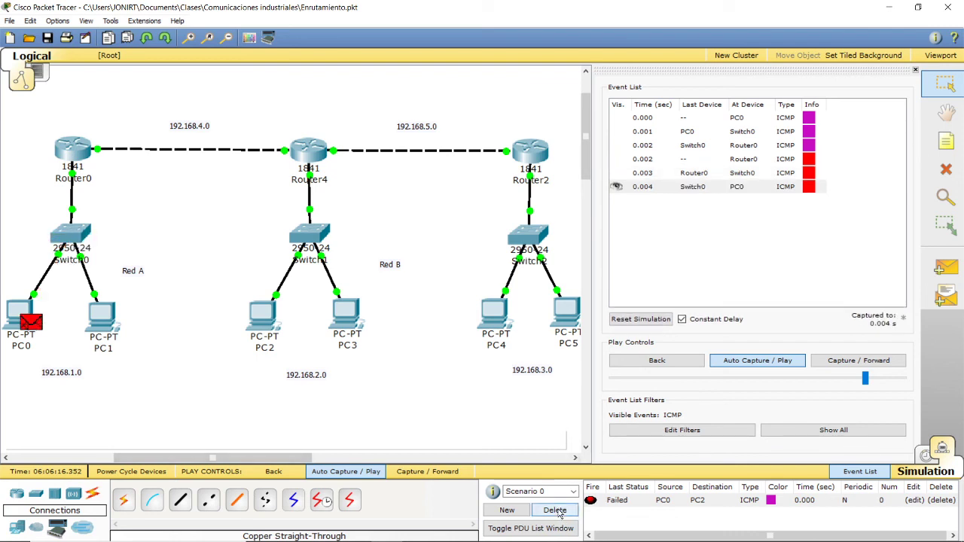
click(509, 297)
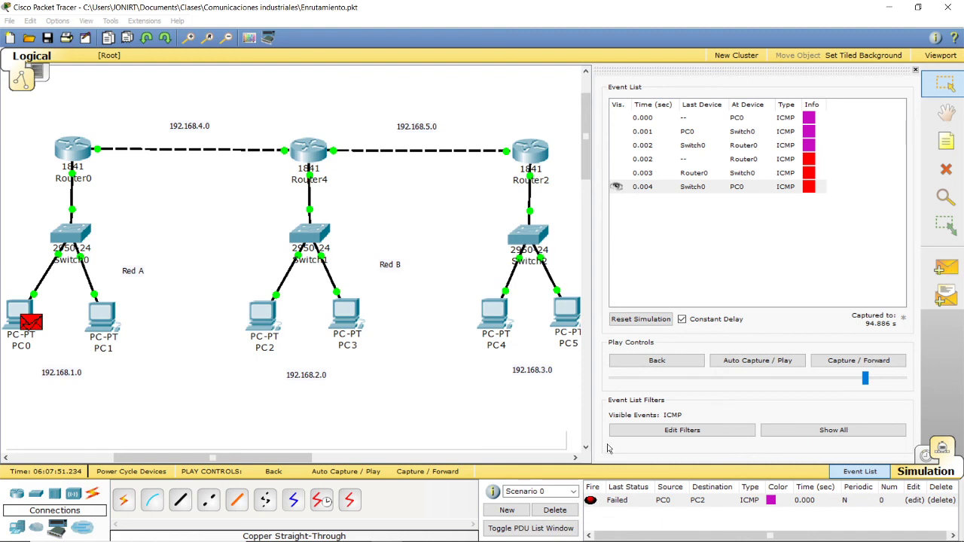
Step: Test a simple PDU from PC3 to PC4 with auto-play, clear the full event buffer, and delete the scenario's PDUs
click(947, 268)
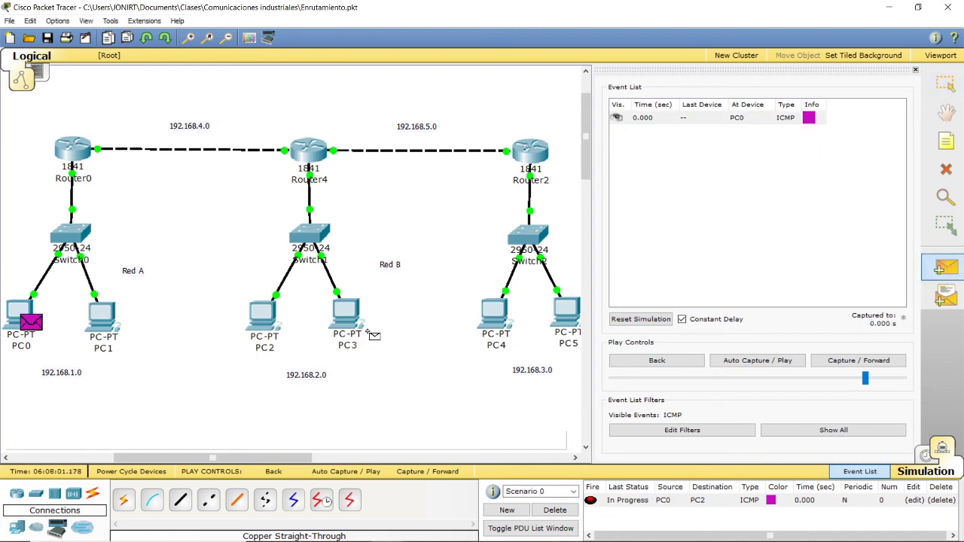
click(495, 320)
click(752, 365)
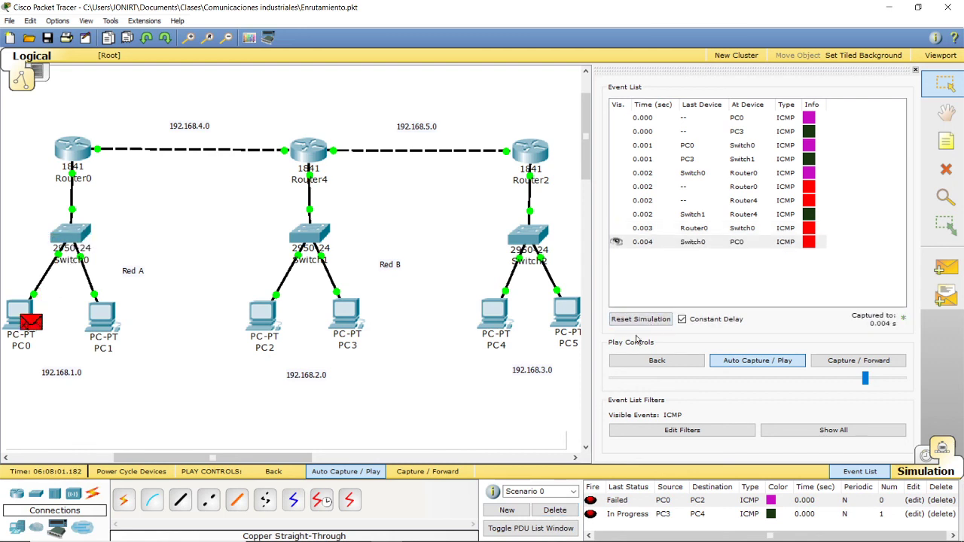
click(510, 354)
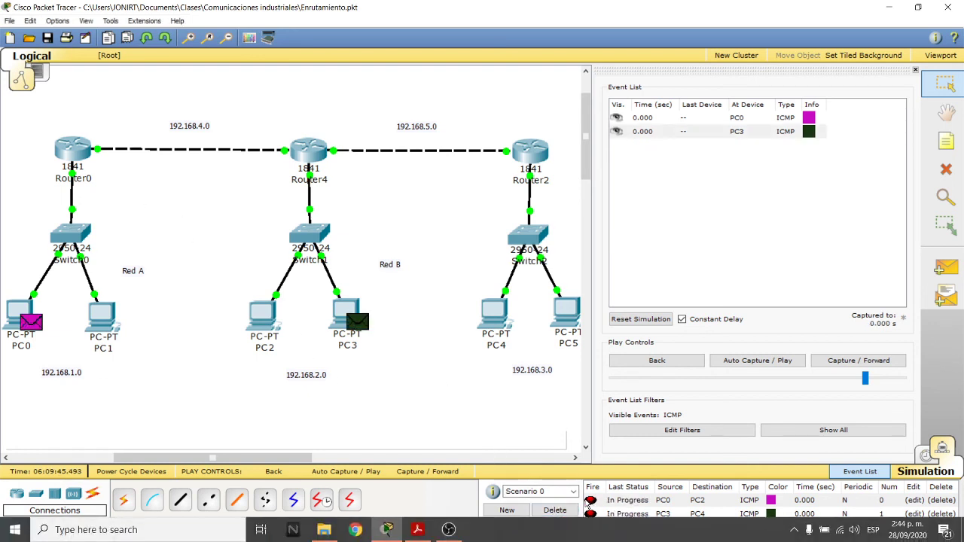
click(554, 511)
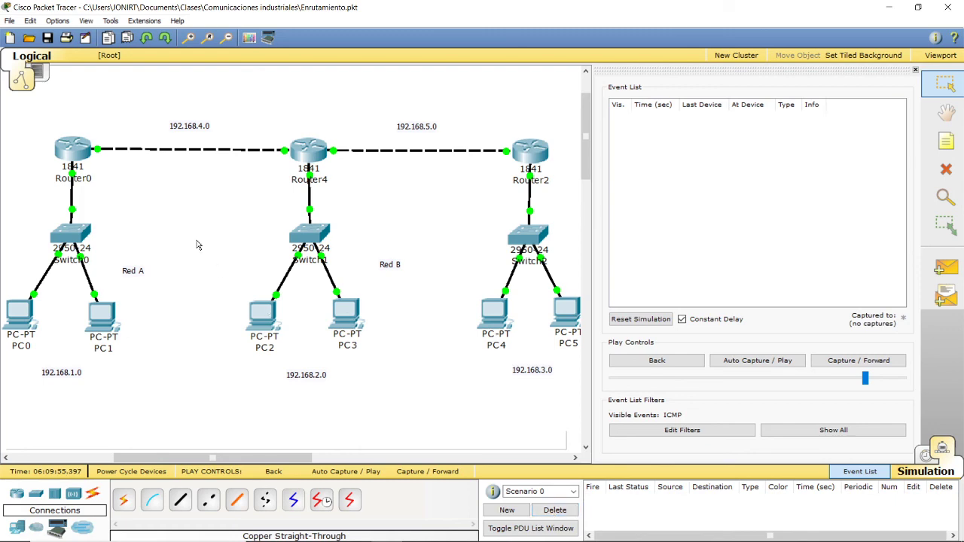
Step: Open Router0's RIP routing configuration, move its window clear of the topology, and start entering a network address beginning with 19
click(67, 151)
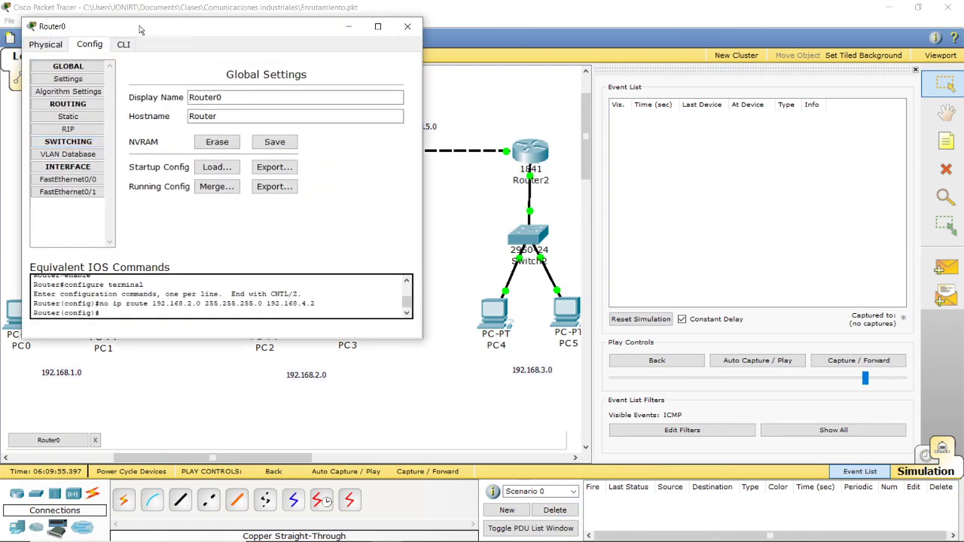
drag(143, 34, 623, 123)
click(548, 218)
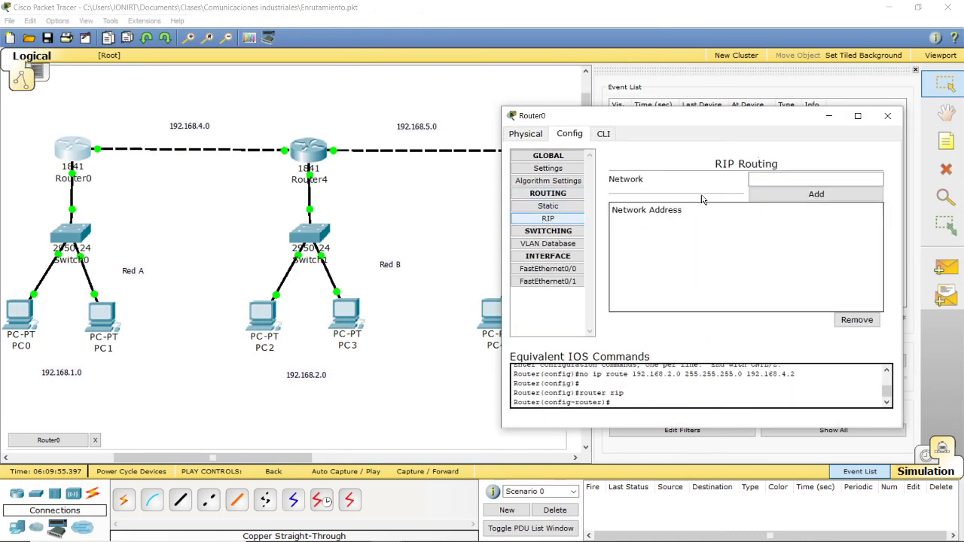
click(795, 184)
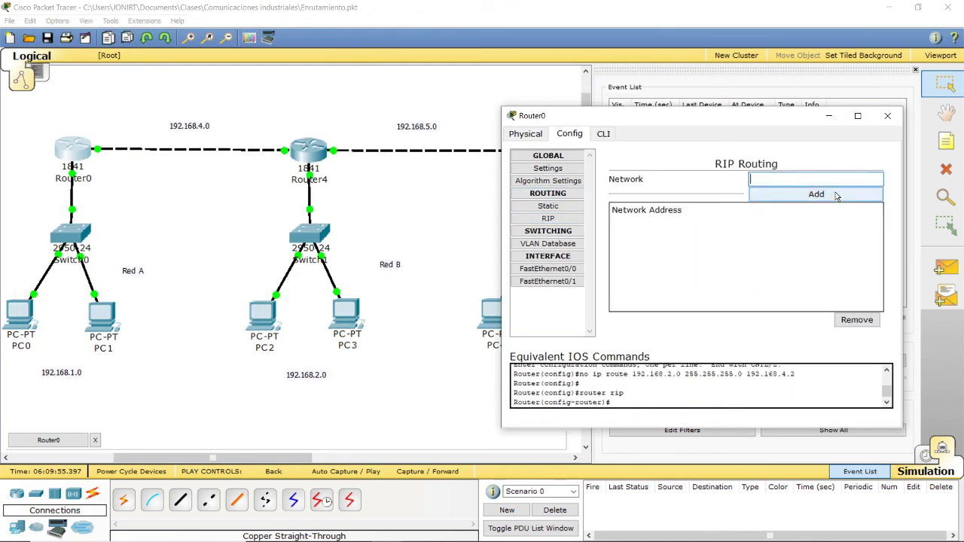
text(192.168.1.0)
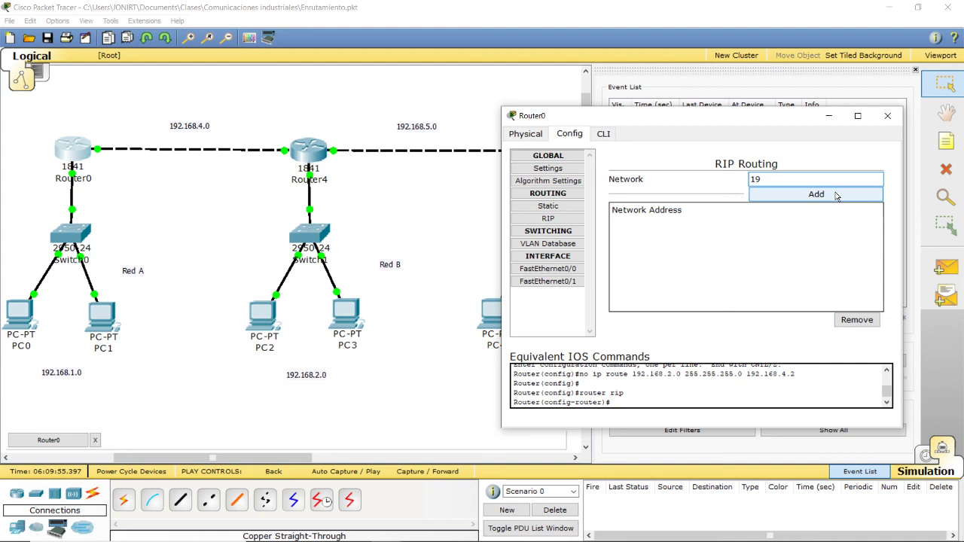
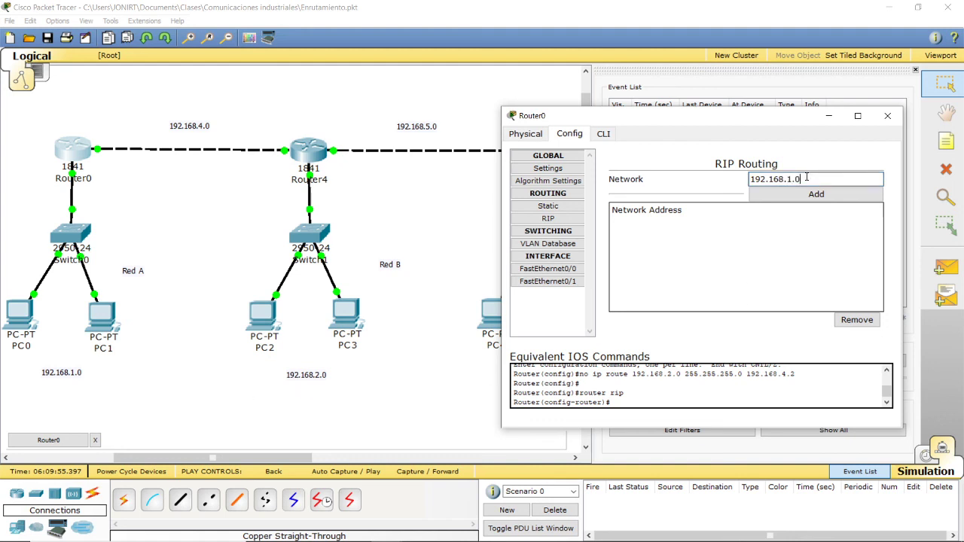
Step: Add networks 192.168.1.0 and 192.168.2.0 to Router0's RIP routing, and close its configuration
click(752, 194)
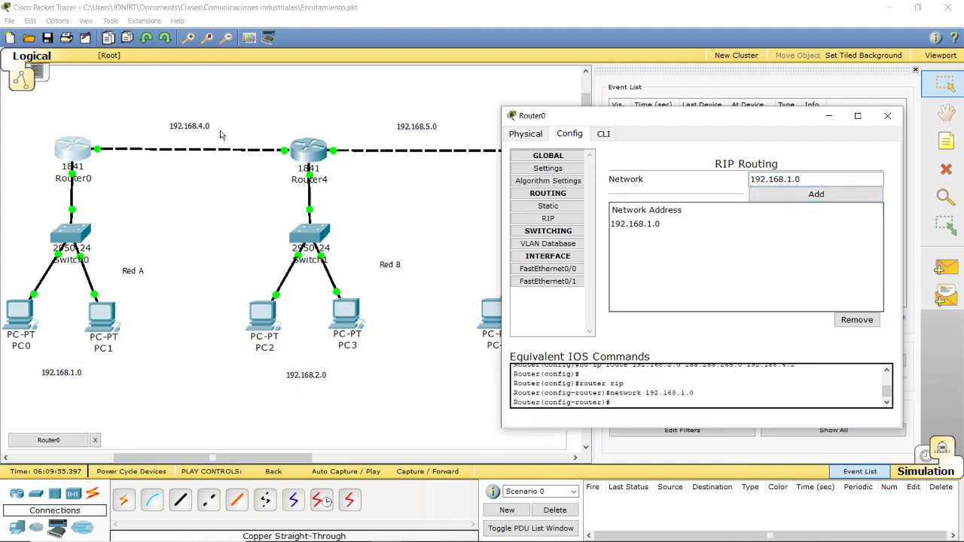
click(810, 179)
key(BackSpace)
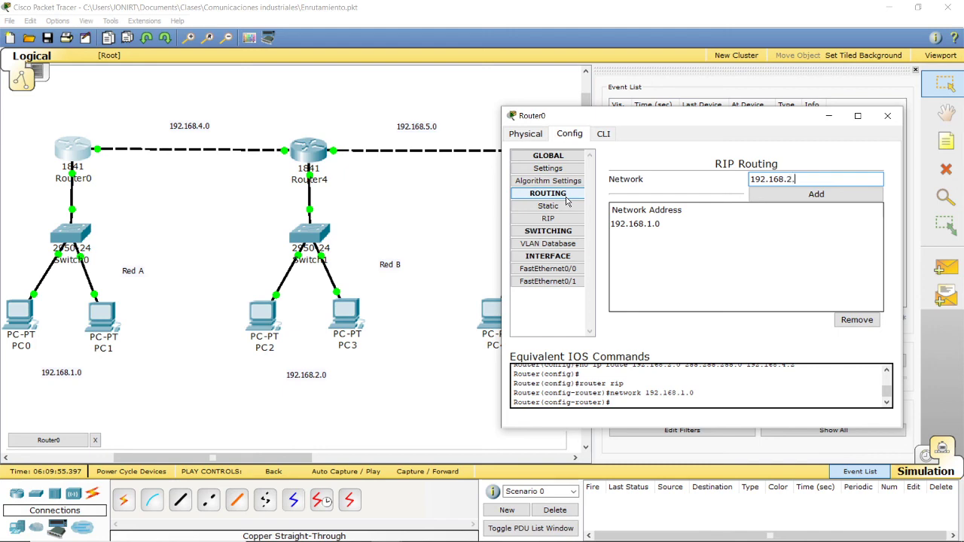
click(817, 197)
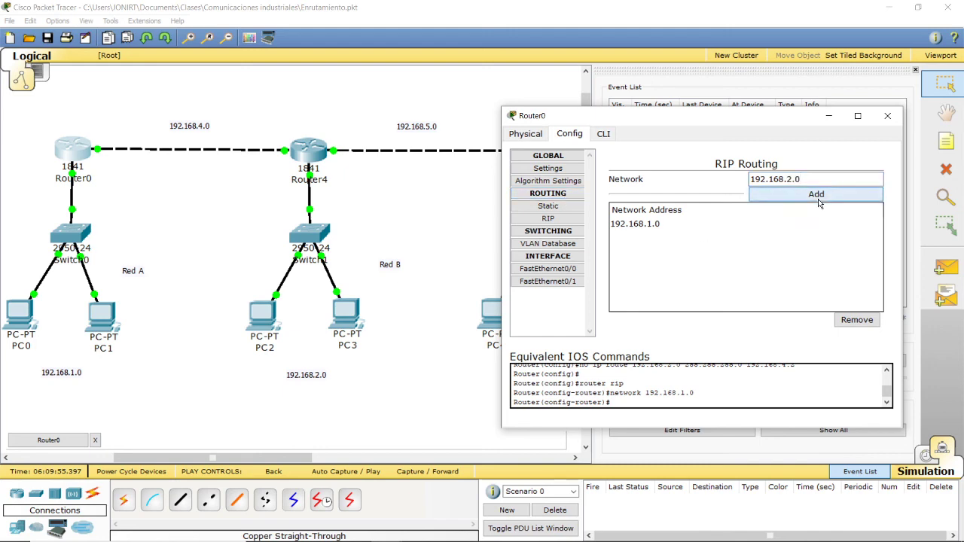
click(888, 115)
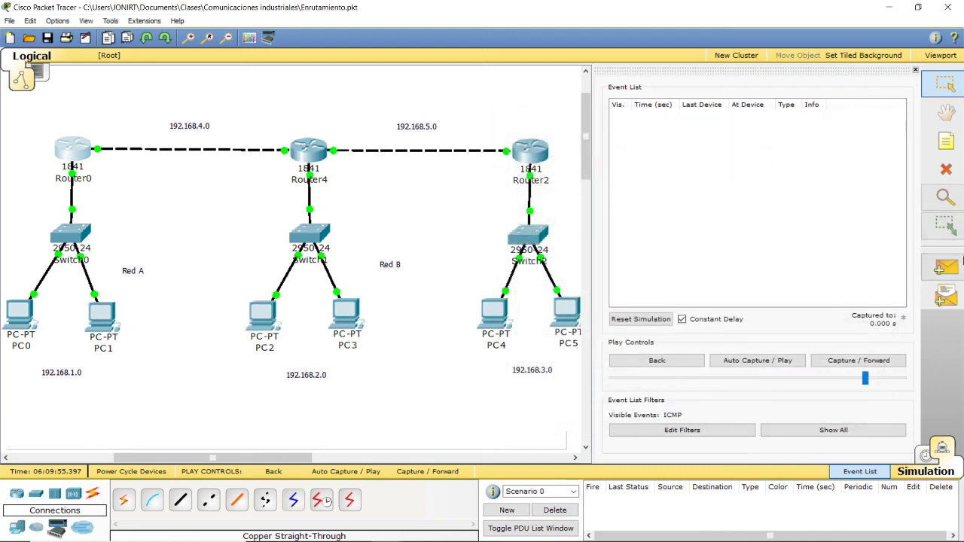
Step: Test a simple PDU from PC0 to PC2 with auto-play, resetting and replaying the simulation
click(948, 272)
click(20, 312)
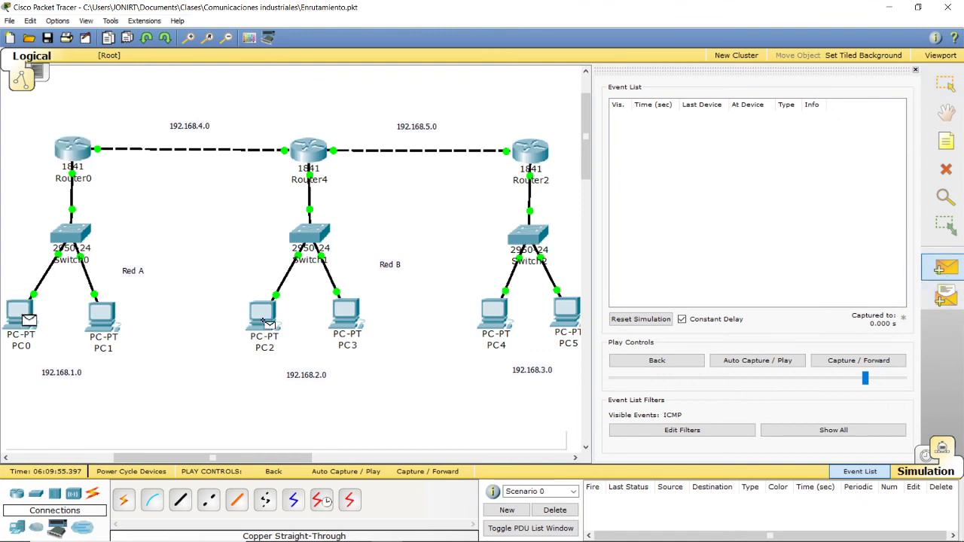
click(262, 315)
click(743, 360)
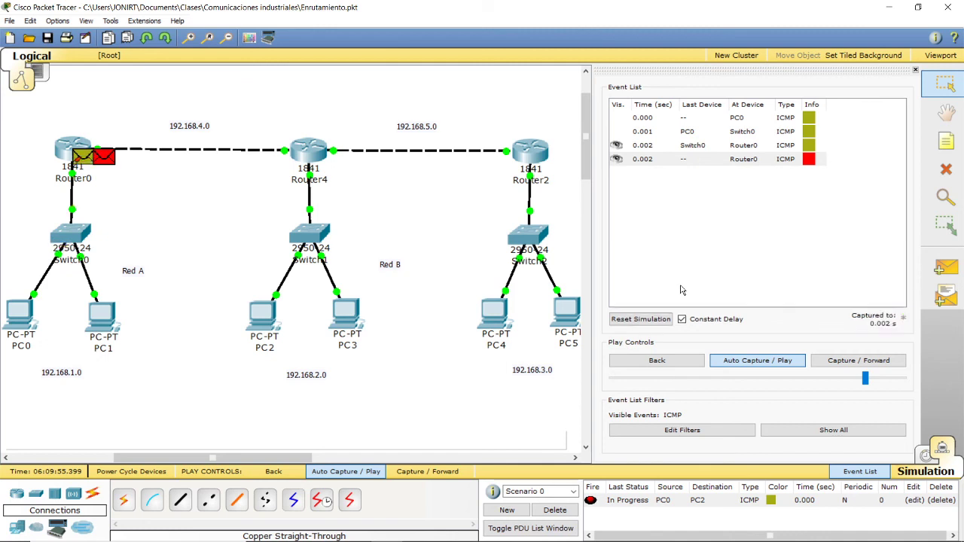
click(634, 321)
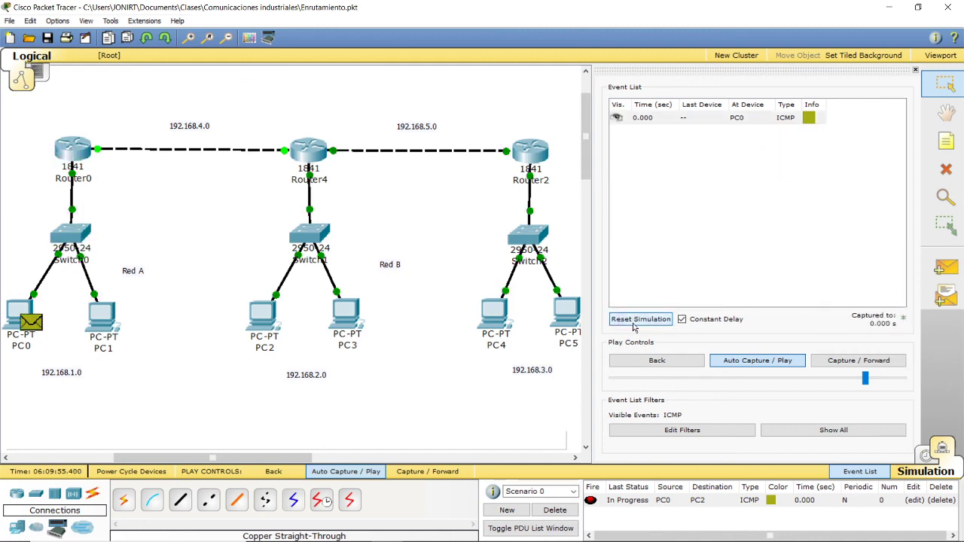
click(745, 365)
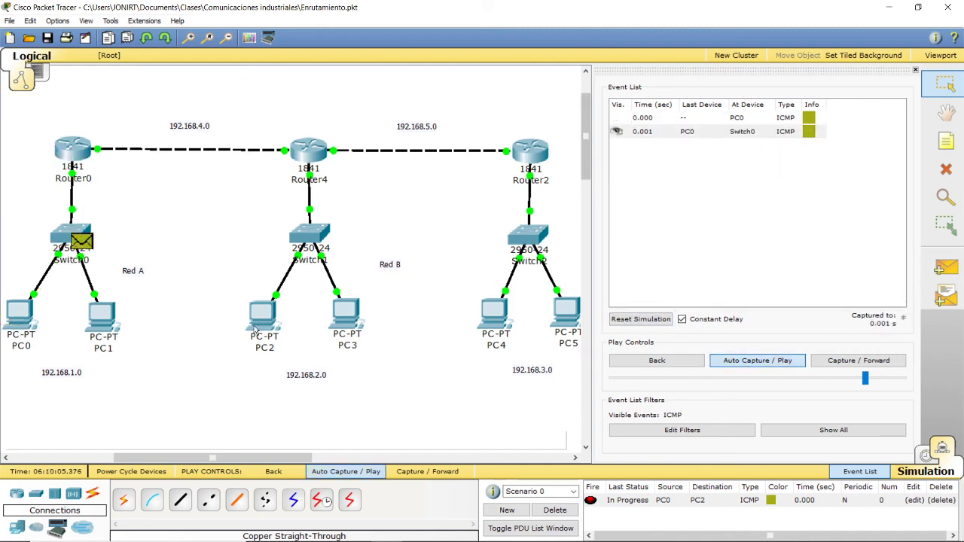
mouse_move(254, 332)
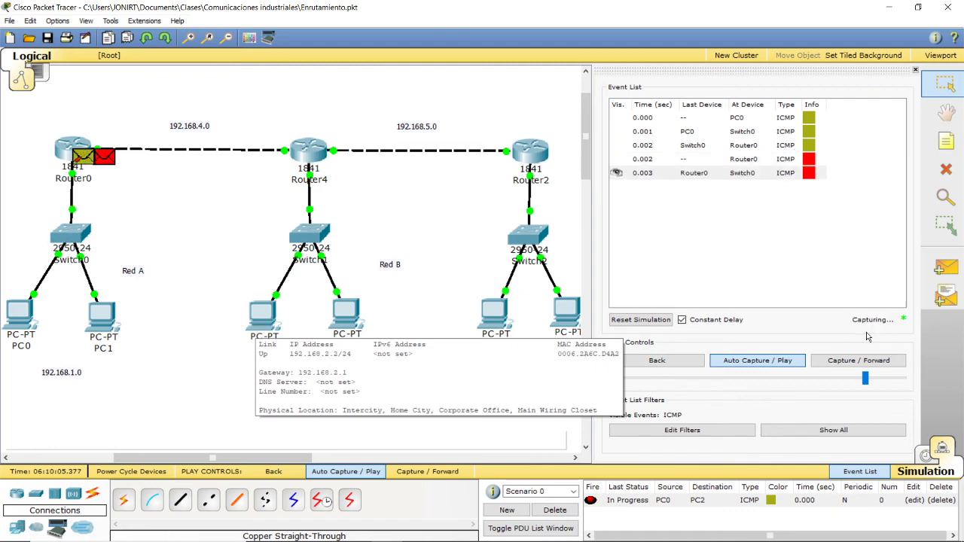
Step: Check the PDU's status in the expanded PDU list, clear the full event buffer, and collapse the list again
click(561, 529)
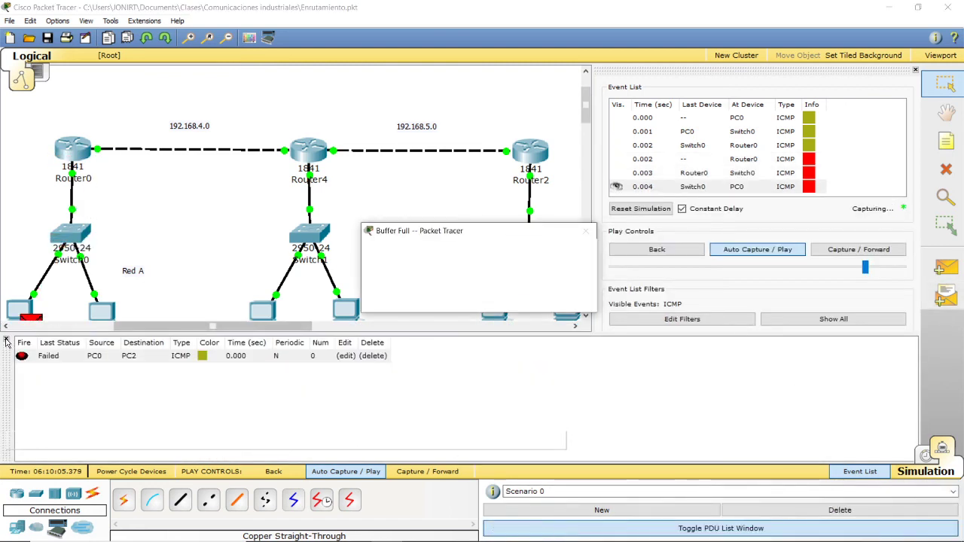
click(441, 297)
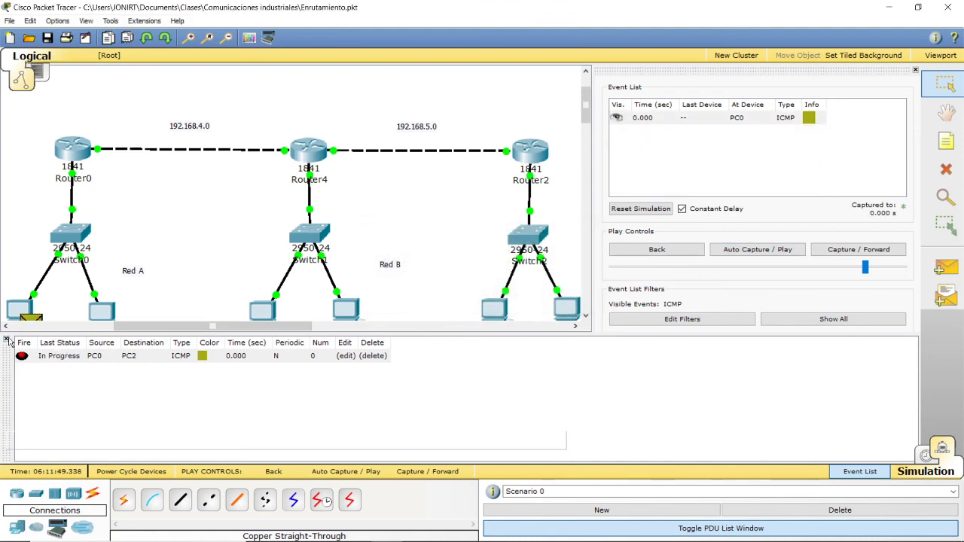
click(7, 340)
Step: Review Router0's configuration window, close it, and delete the scenario's PDU from PC0 to PC2
click(76, 152)
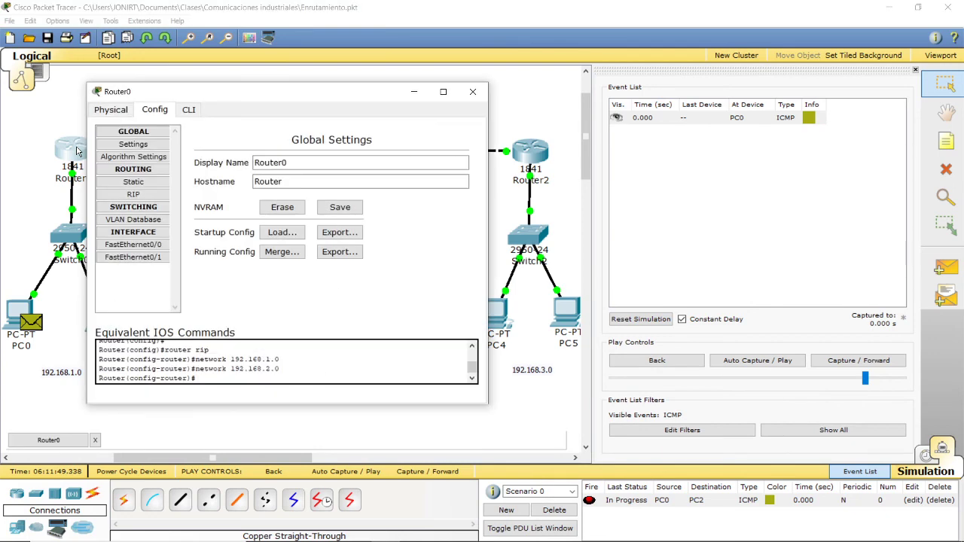
drag(200, 98, 496, 129)
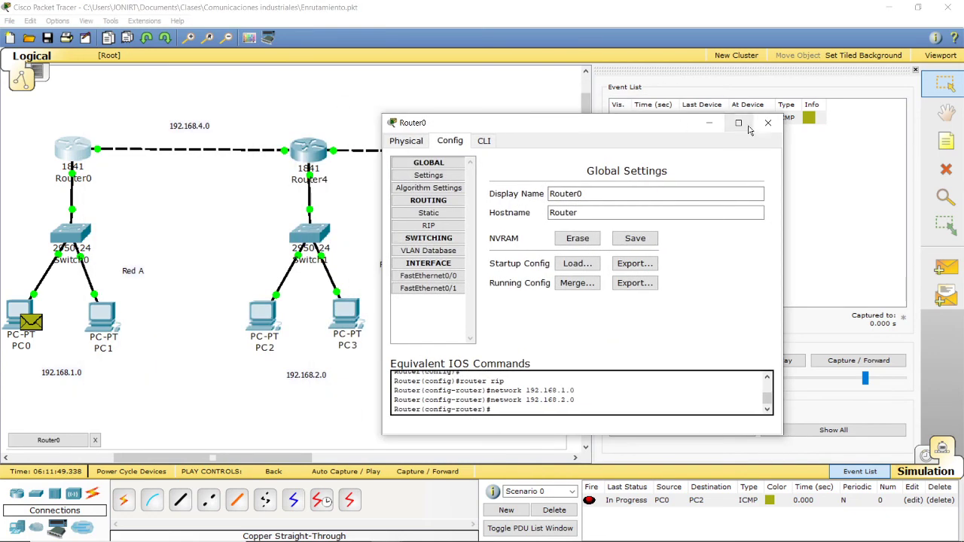
click(767, 123)
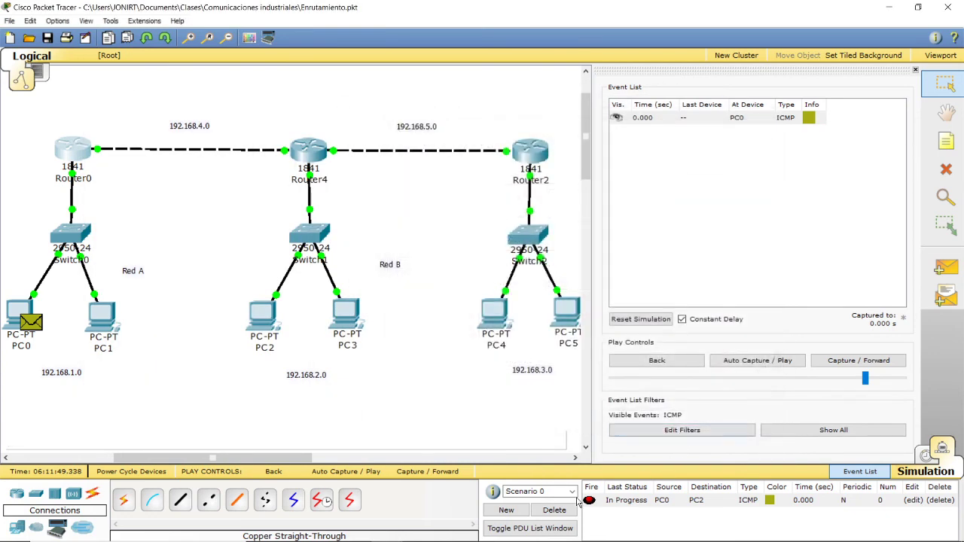
click(554, 510)
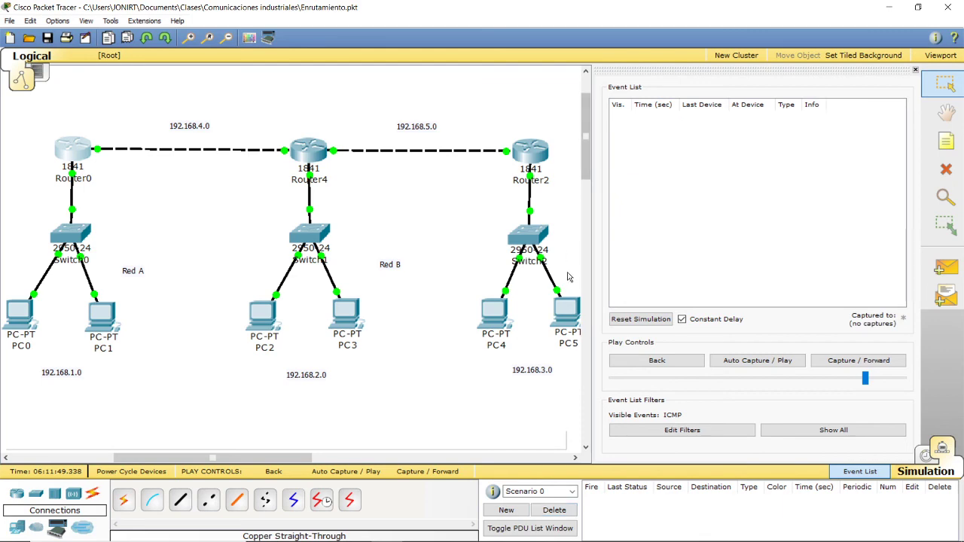
Step: Add networks 192.168.2.0 and 192.168.1.0 to Router4's RIP routing, and close its configuration
click(309, 147)
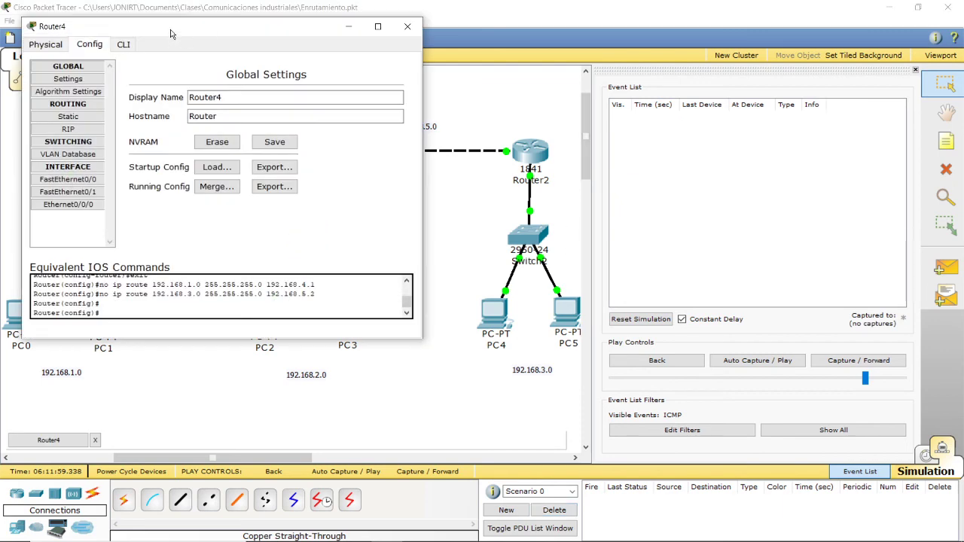
drag(170, 33, 603, 141)
click(500, 237)
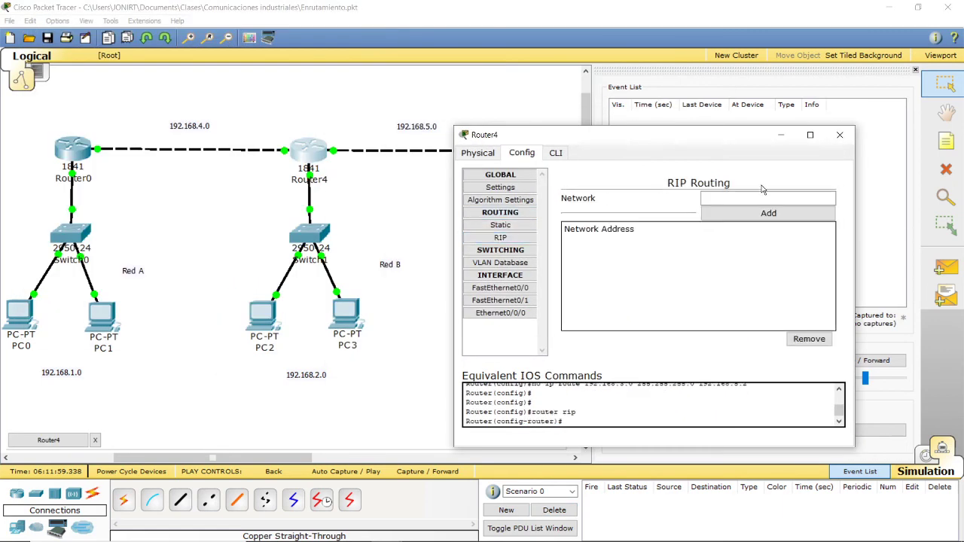
click(762, 197)
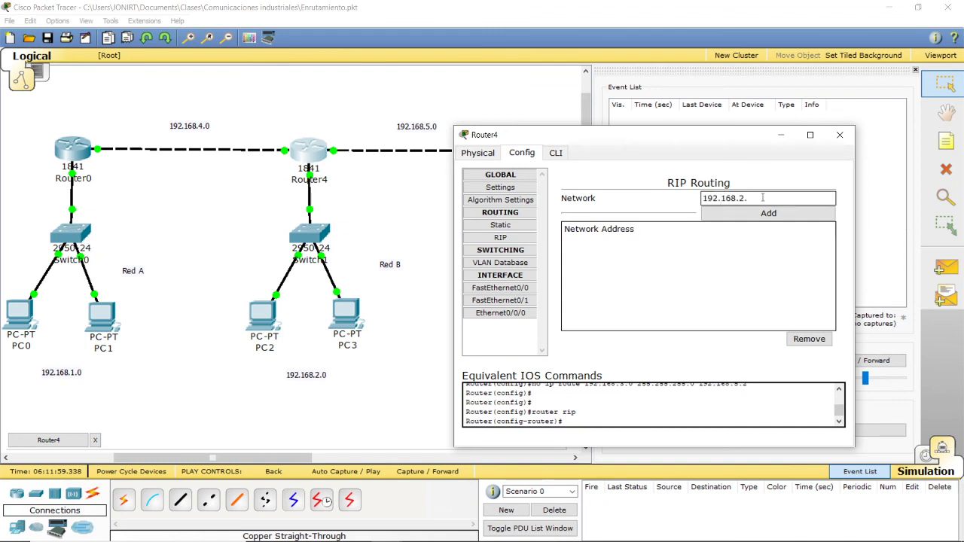
click(768, 214)
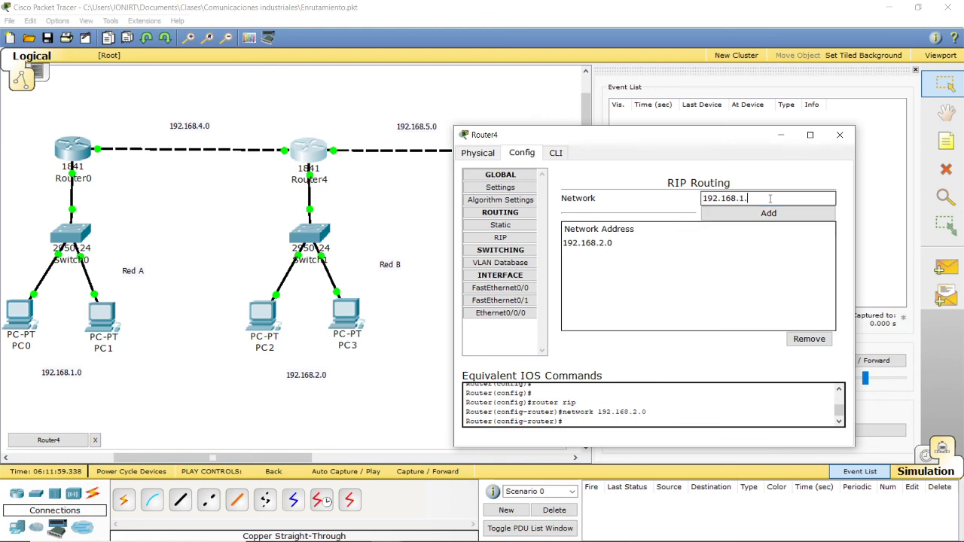
click(768, 213)
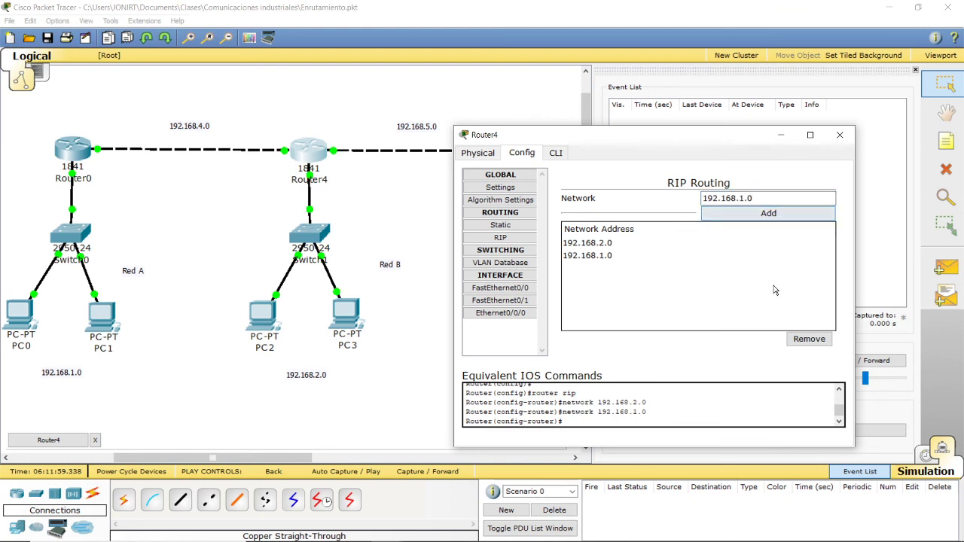
click(837, 136)
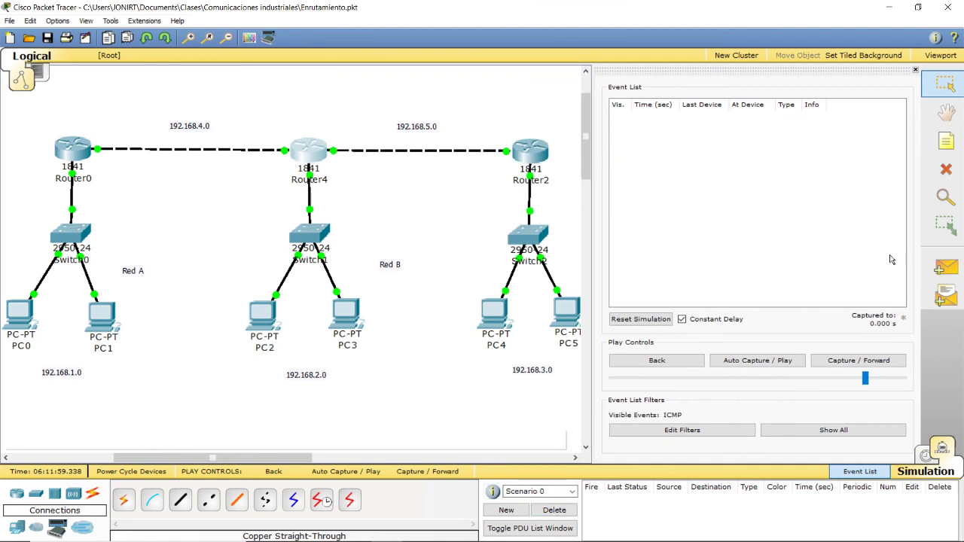
Step: Run a simple PDU from PC0 to PC2 with auto-play, reset and replay it, and delete the scenario's PDU
click(934, 269)
click(23, 307)
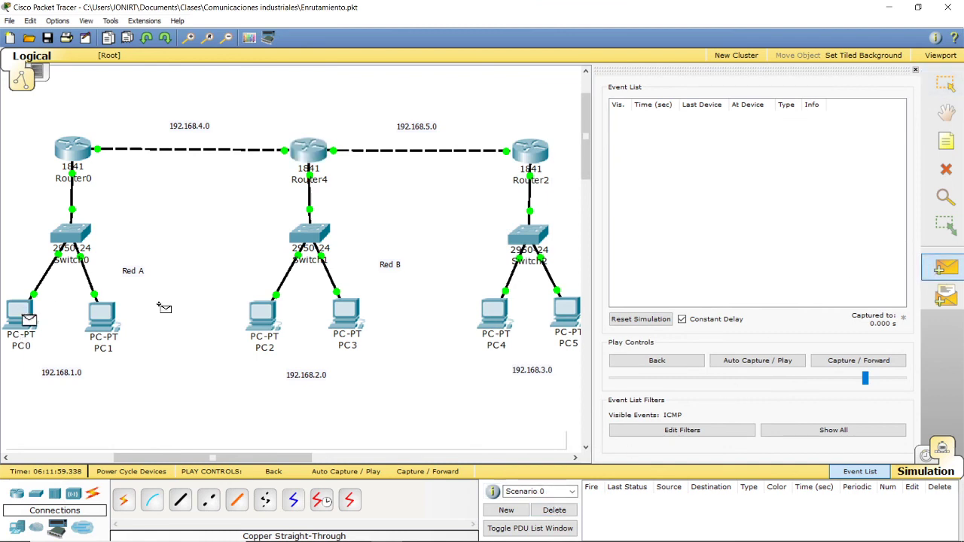
click(256, 314)
click(754, 361)
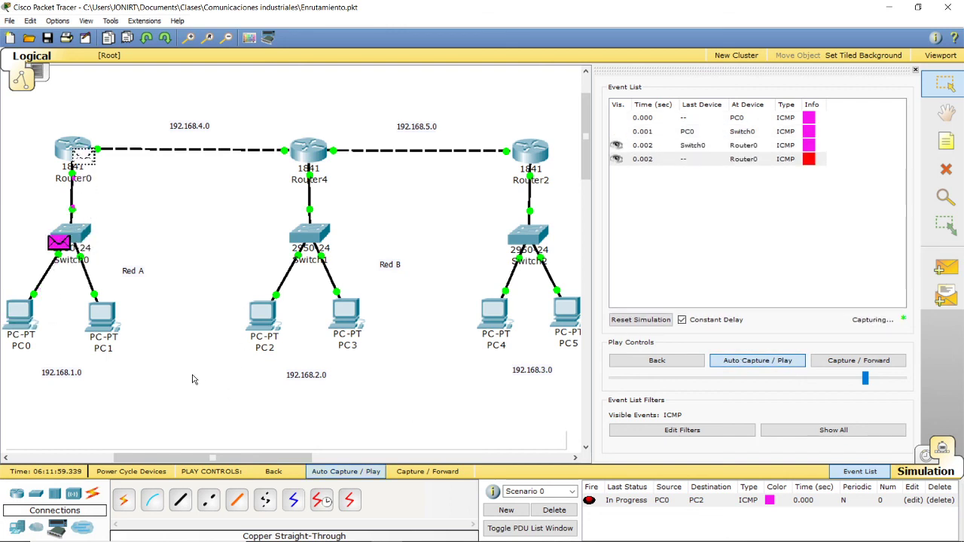
click(636, 320)
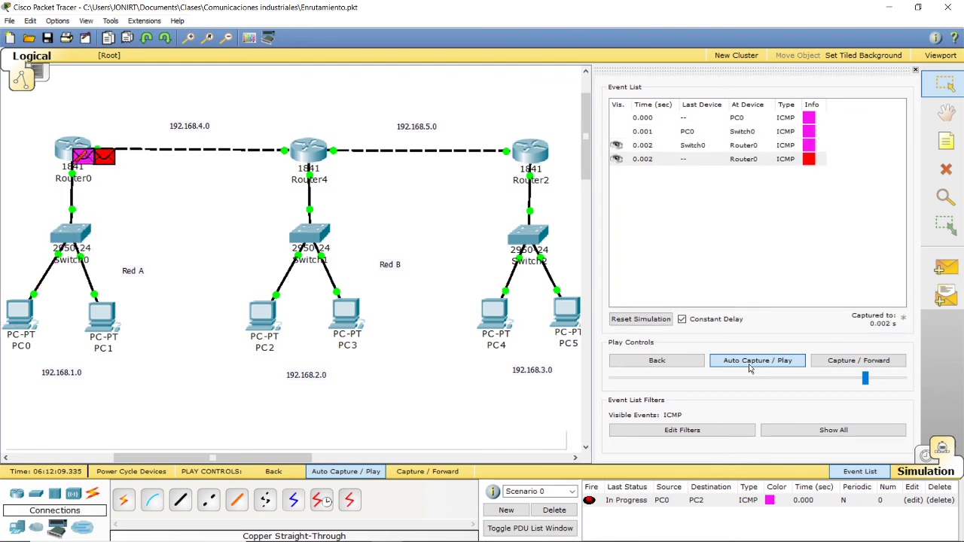
click(554, 510)
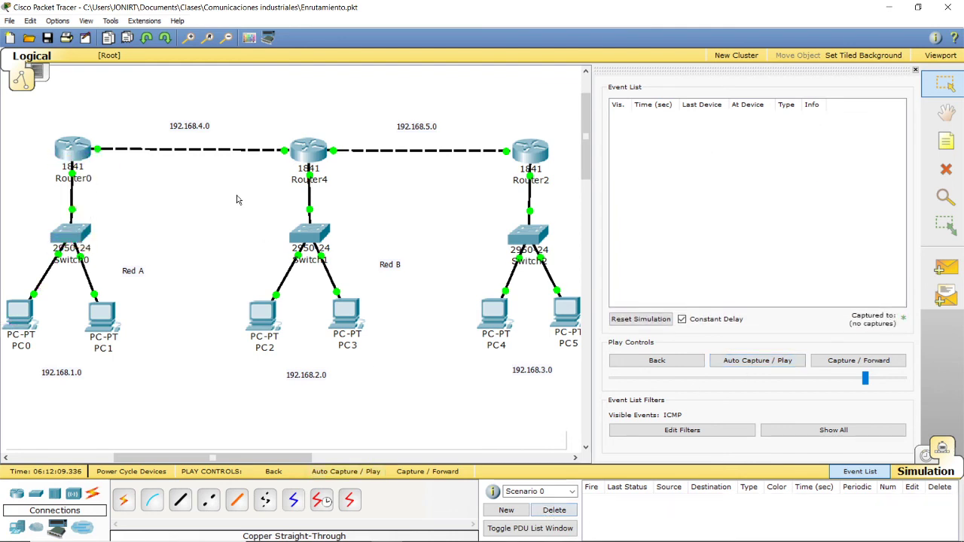
Step: Add network 192.168.4.0 to Router0's RIP routing, with its window moved clear of the first two networks
click(86, 149)
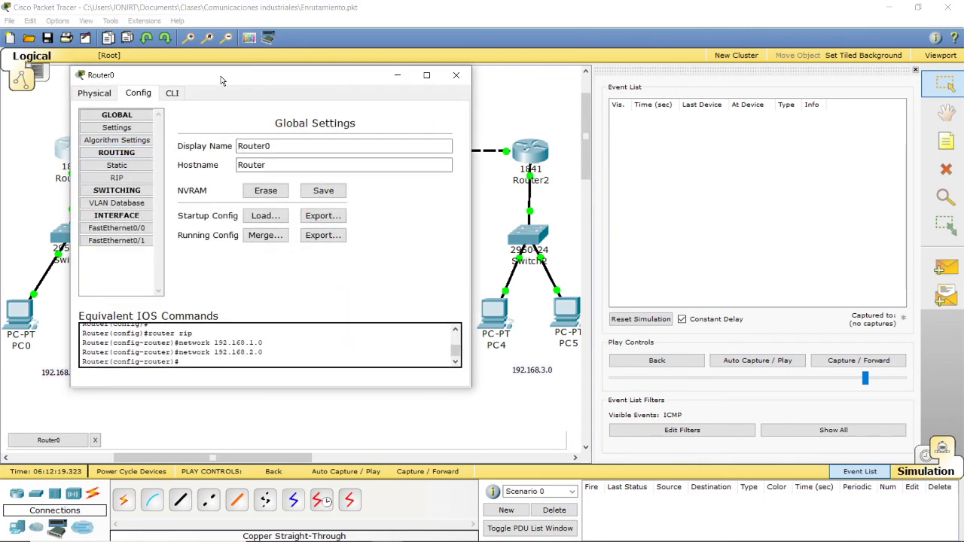
drag(224, 78, 535, 158)
click(429, 254)
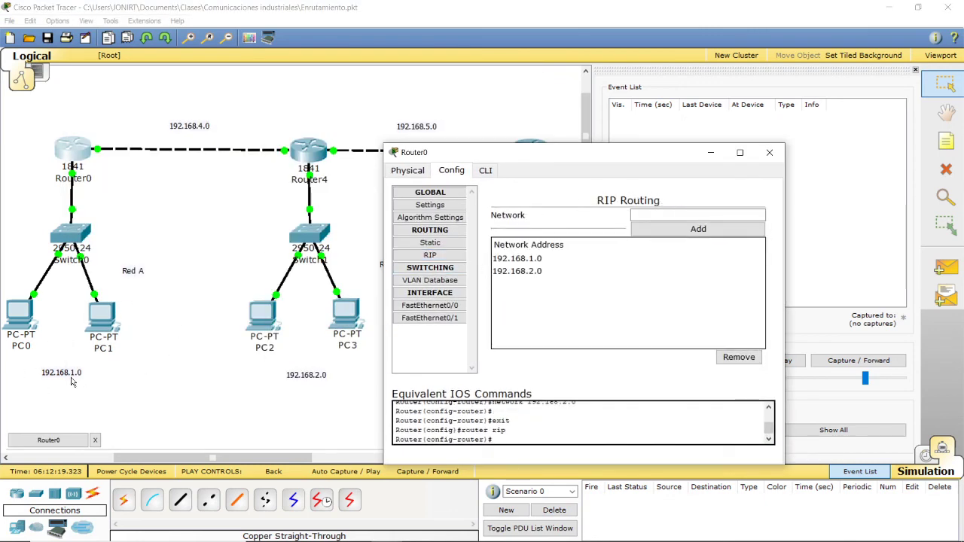
click(512, 271)
click(682, 215)
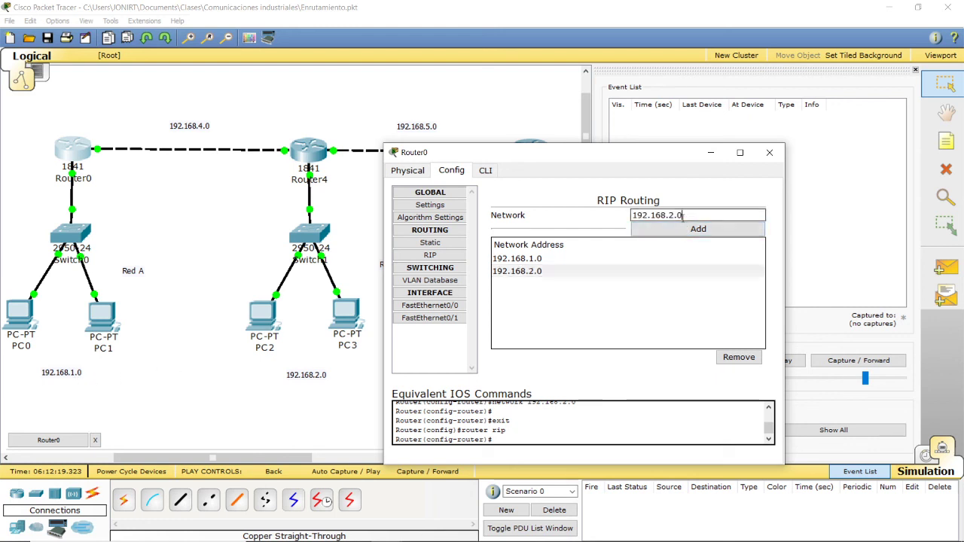
text(4)
click(663, 235)
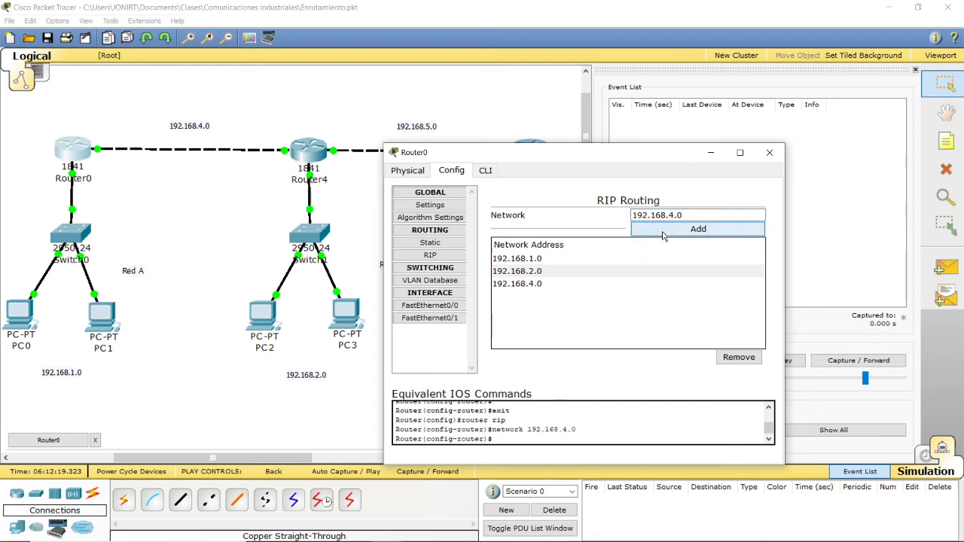
Step: Remove network 192.168.2.0 from Router0's RIP routing and close its configuration
click(532, 285)
click(528, 271)
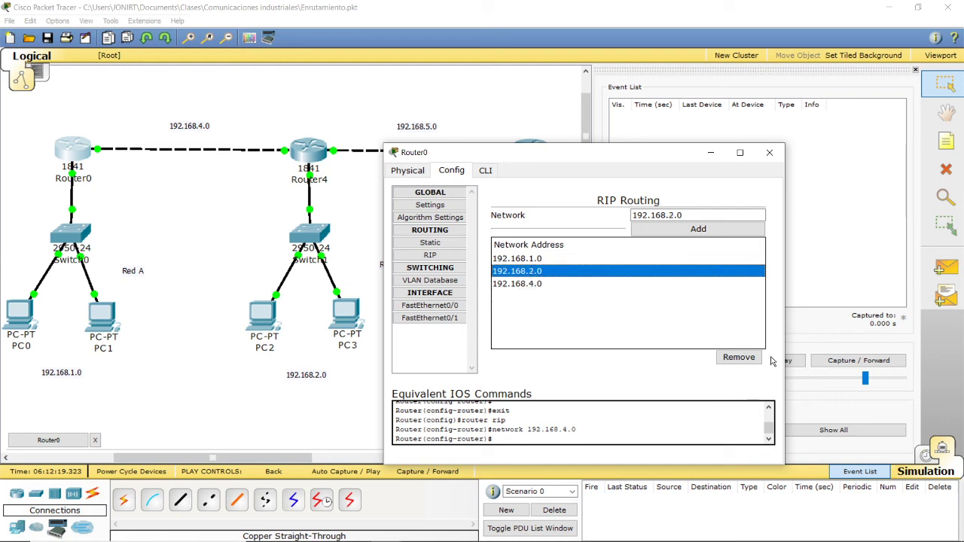
click(731, 357)
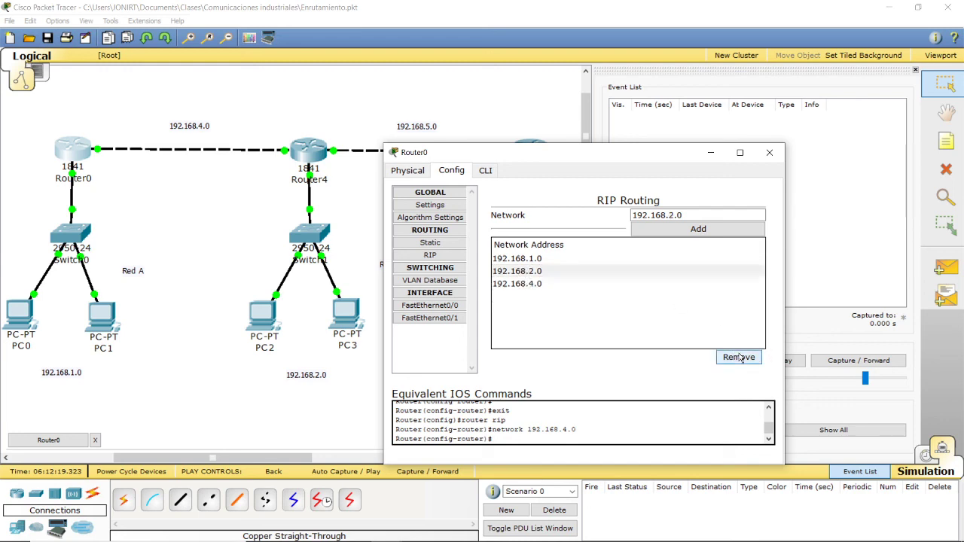
click(770, 152)
Step: Move Router4's configuration window clear of its network and add 192.168.4.0 to its RIP routing
click(303, 144)
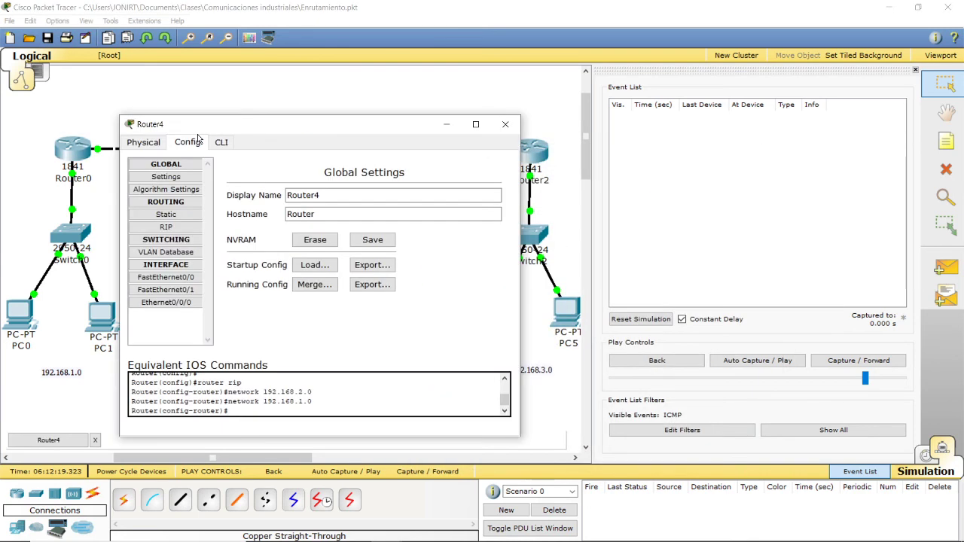
drag(198, 124, 522, 190)
click(486, 290)
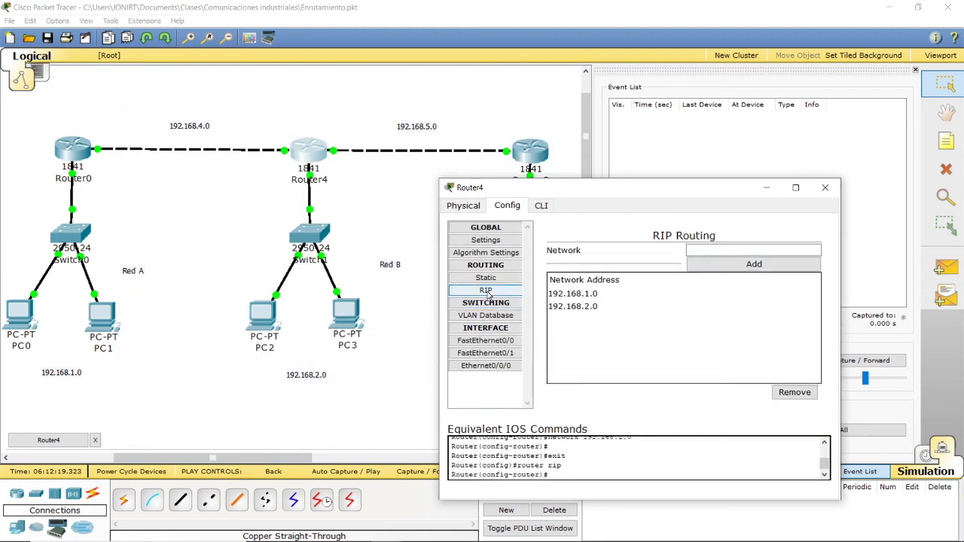
click(581, 308)
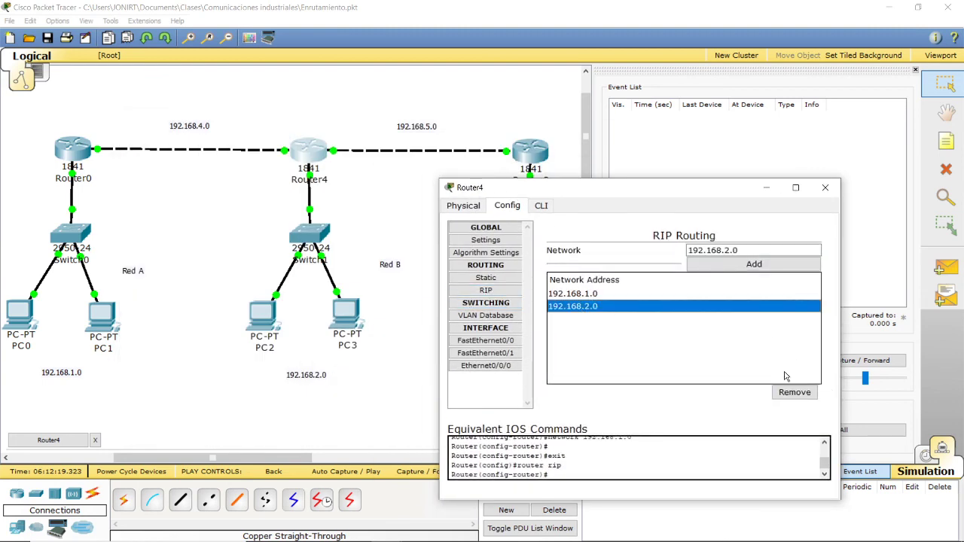
click(744, 250)
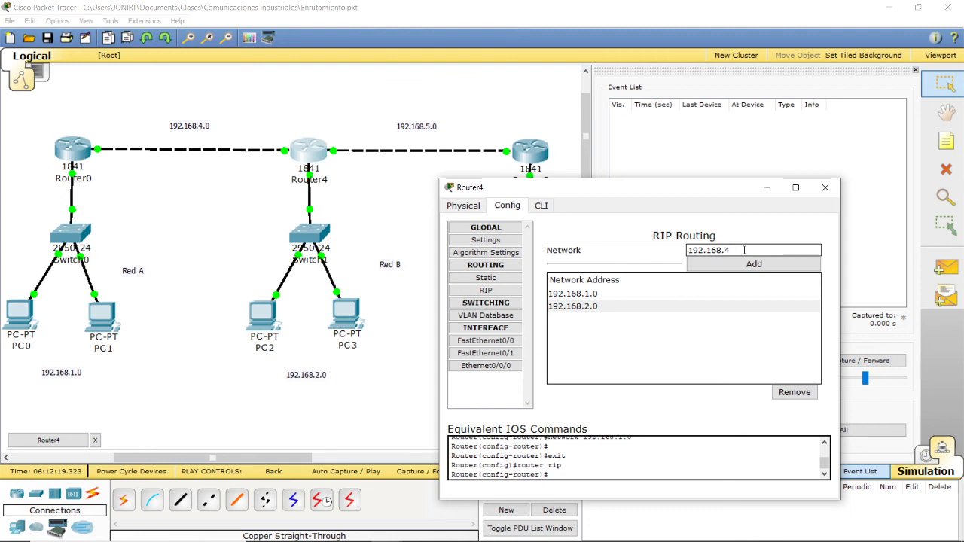
click(754, 264)
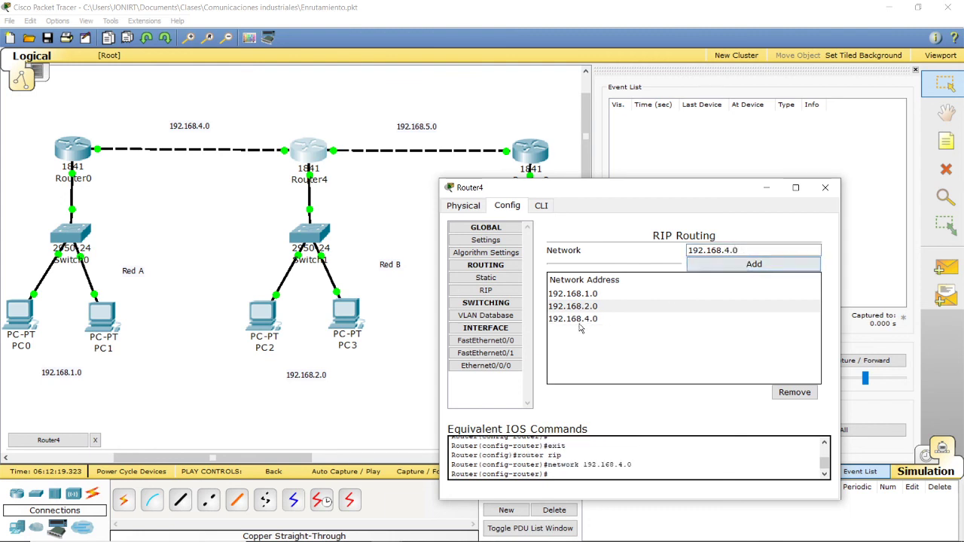
Step: Remove network 192.168.4.0 from Router4's RIP routing and try to remove 192.168.2.0 as well
click(577, 307)
click(792, 392)
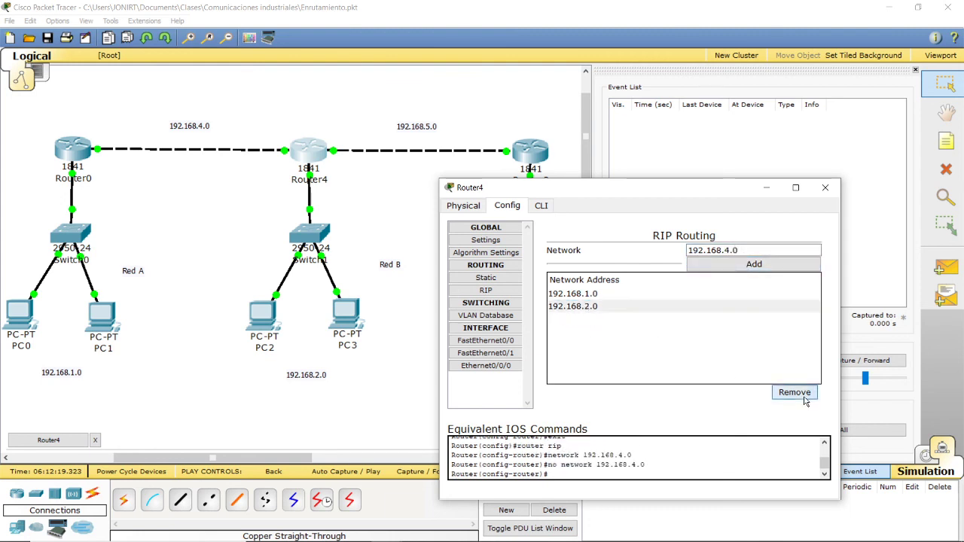
click(596, 311)
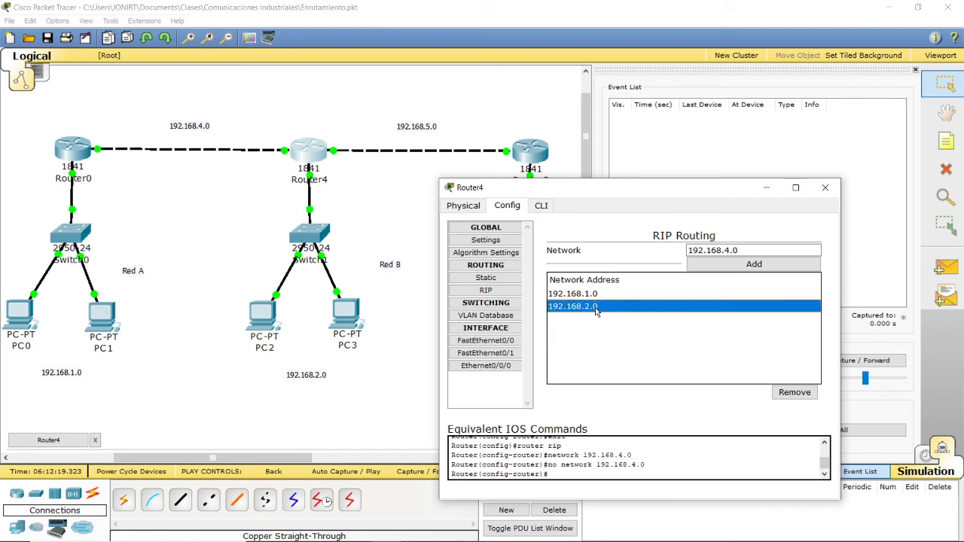
click(781, 391)
click(750, 263)
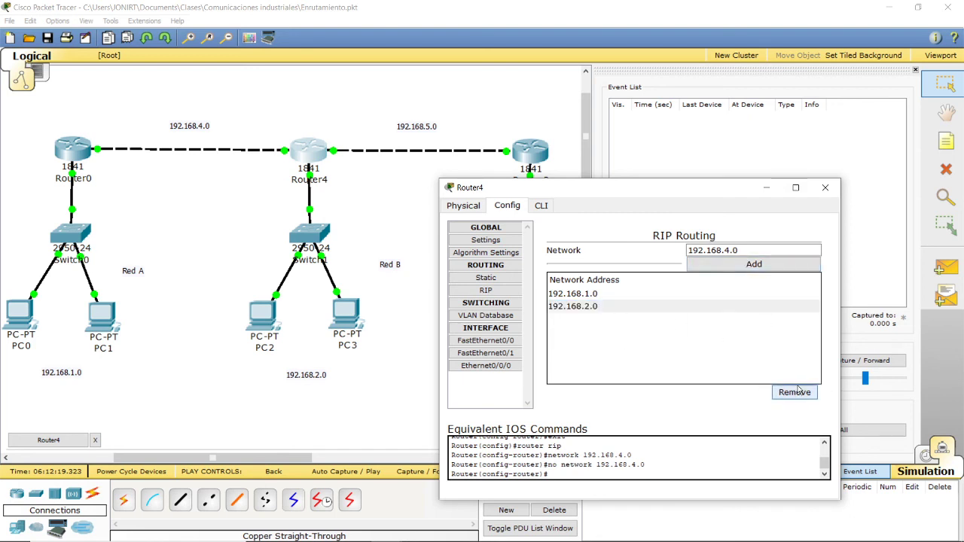
click(582, 310)
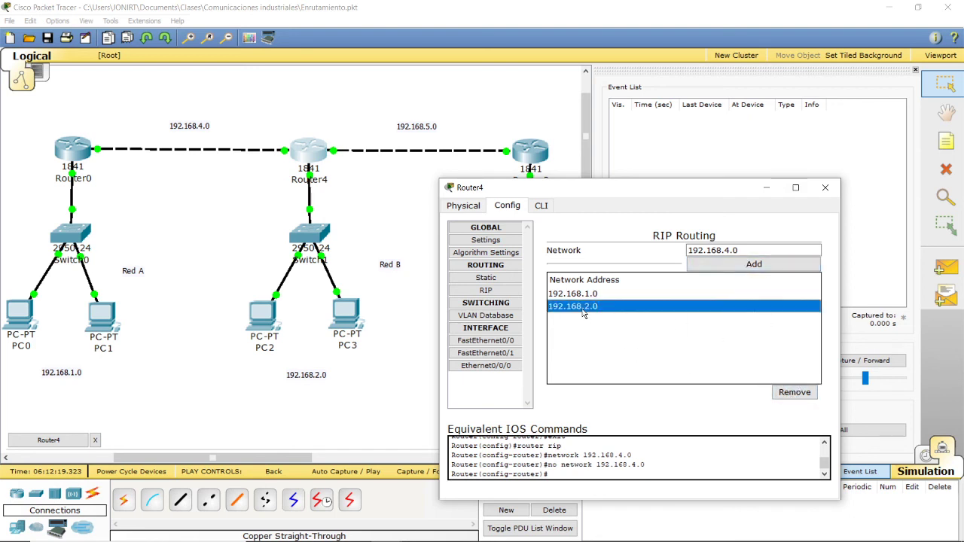
click(797, 392)
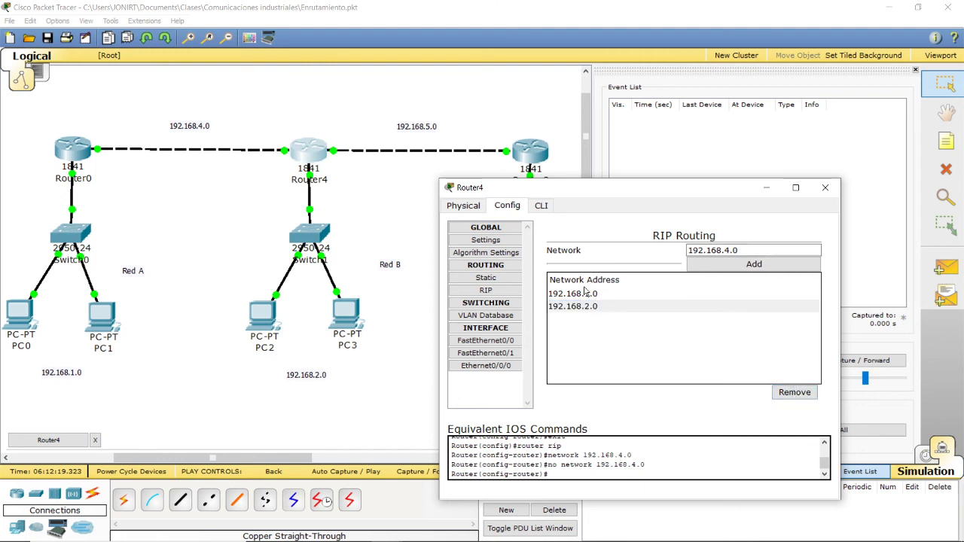
Step: Remove network 192.168.1.0 from Router4's RIP routing, add 192.168.4.0, and close the router's configuration
click(584, 293)
click(796, 392)
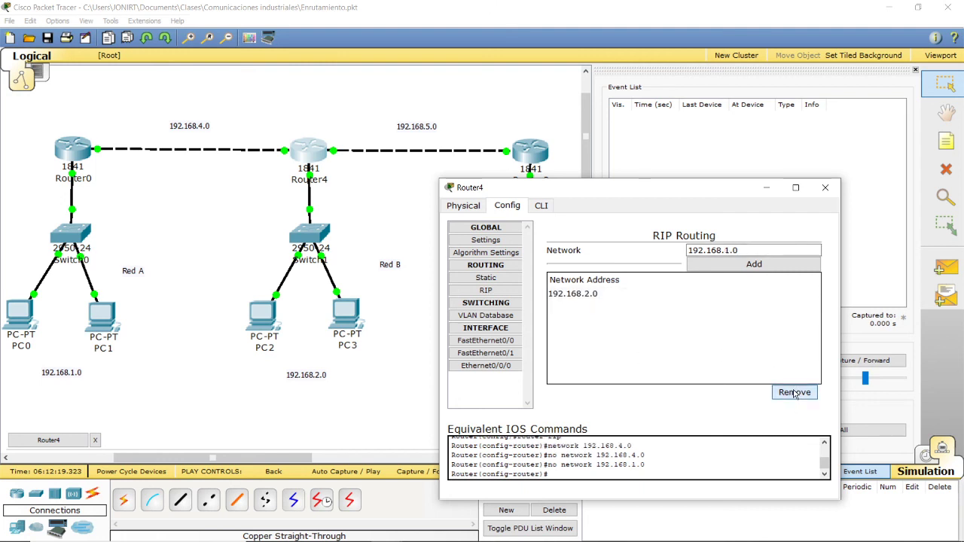
click(748, 247)
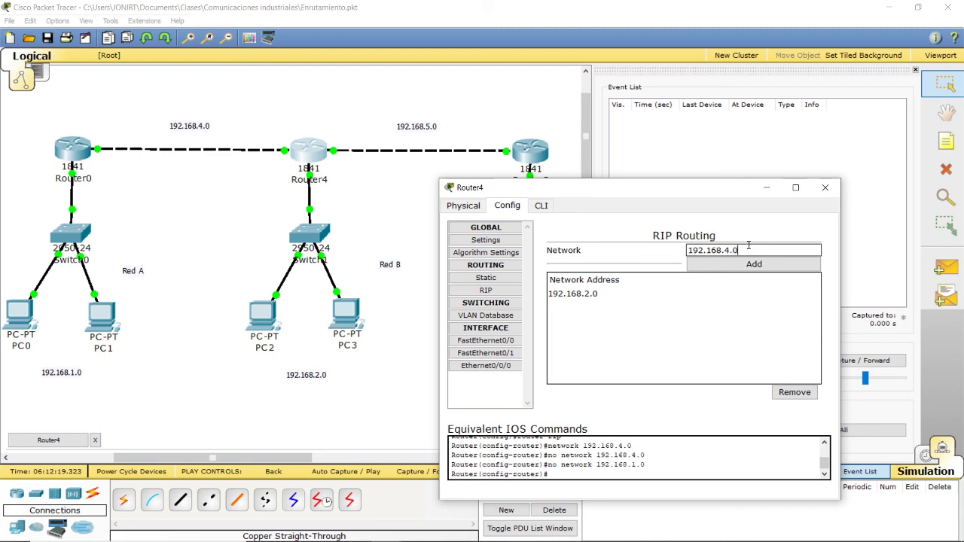
click(751, 264)
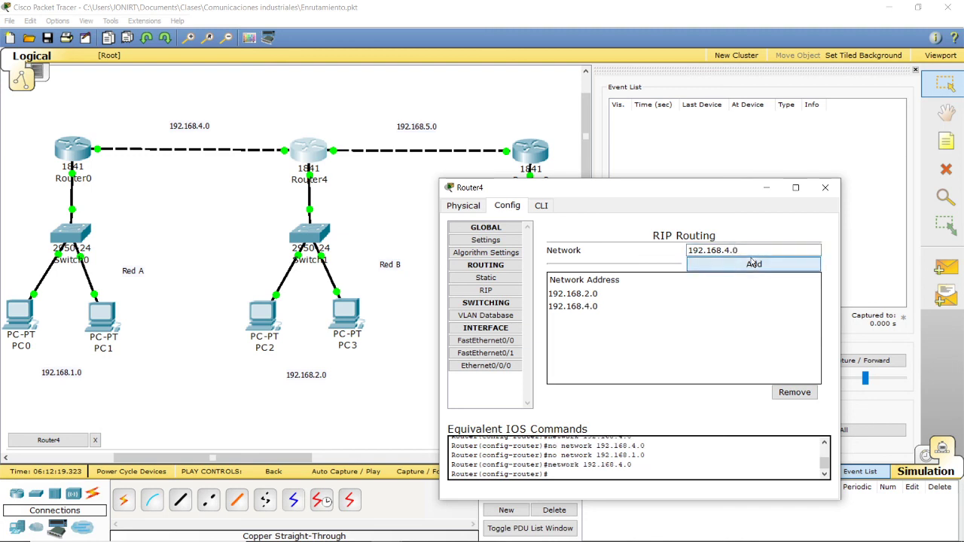
click(827, 189)
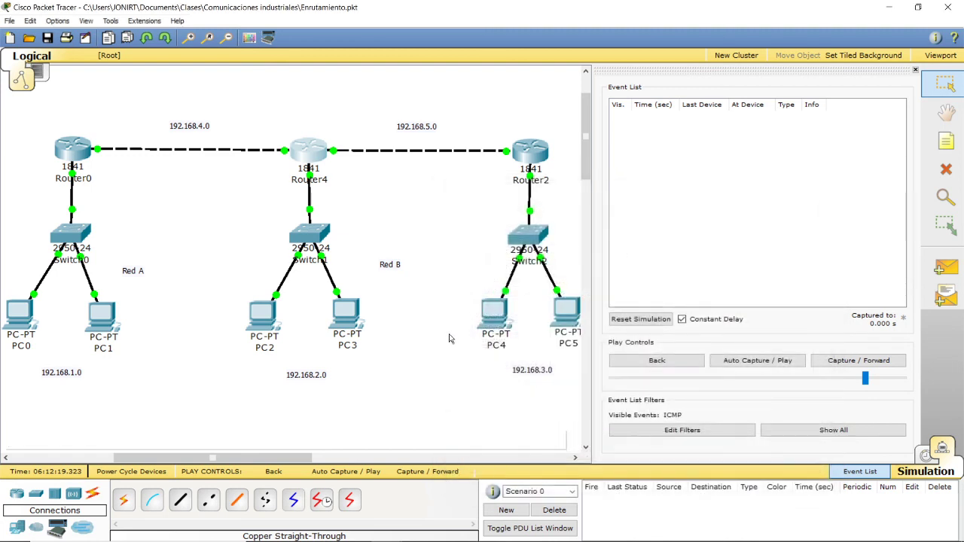
Step: Test a simple PDU from PC2 to PC1 with auto-play, and delete the scenario's PDU
click(946, 269)
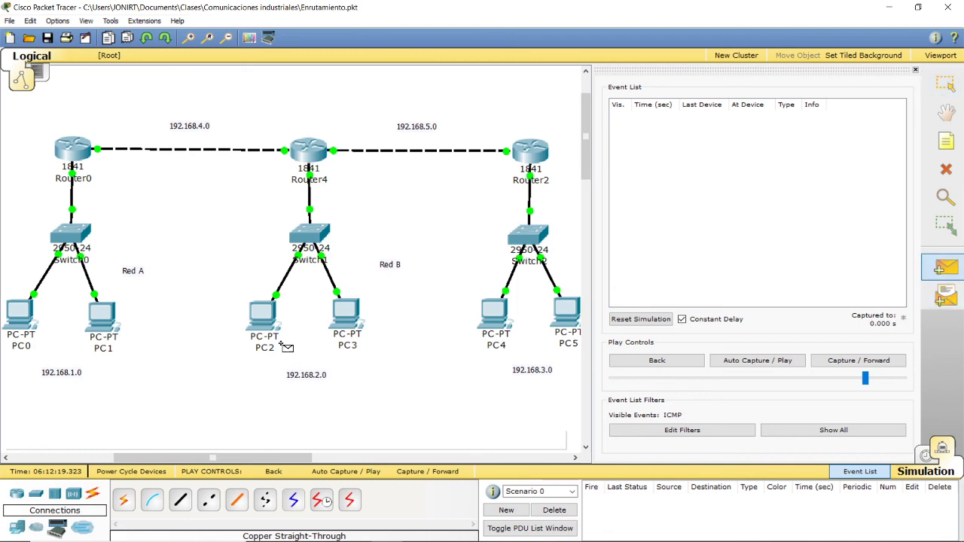
click(116, 322)
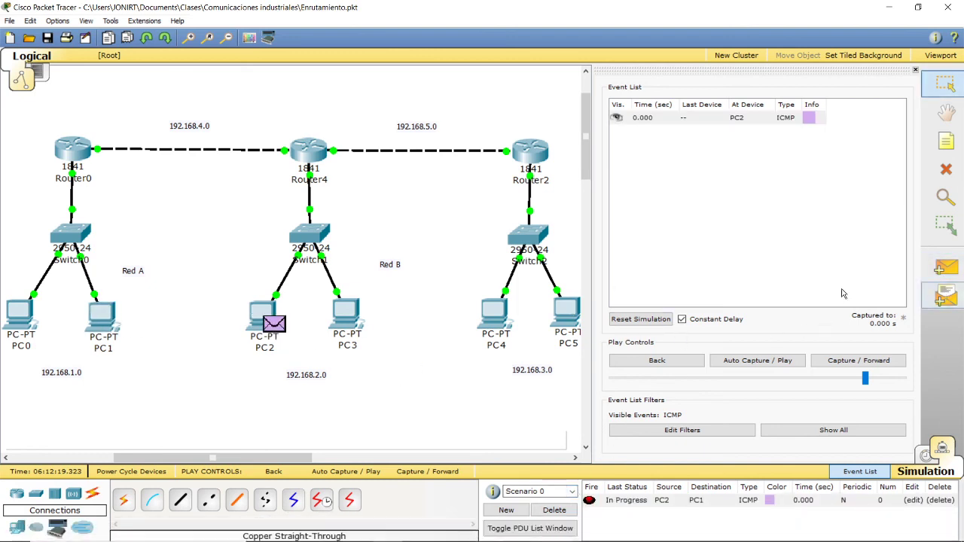
click(750, 363)
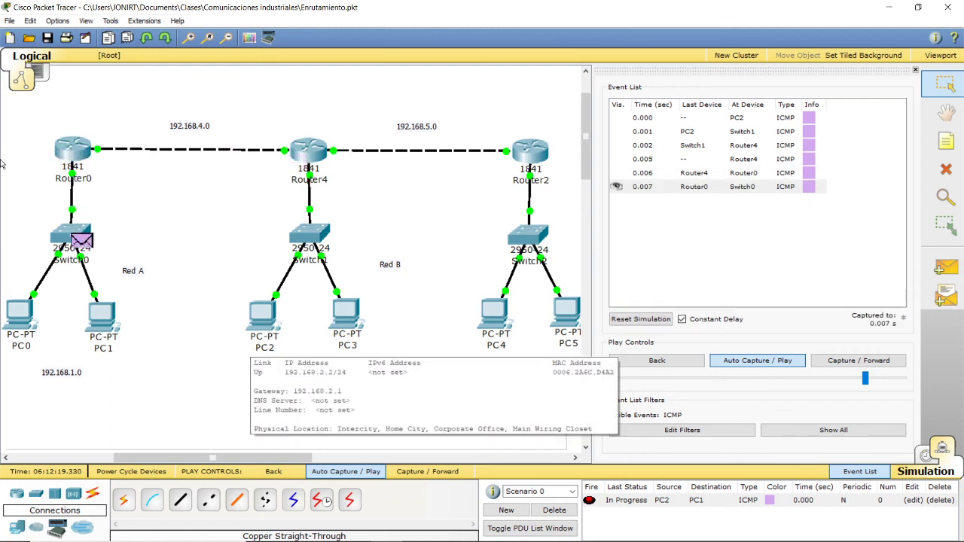
click(553, 510)
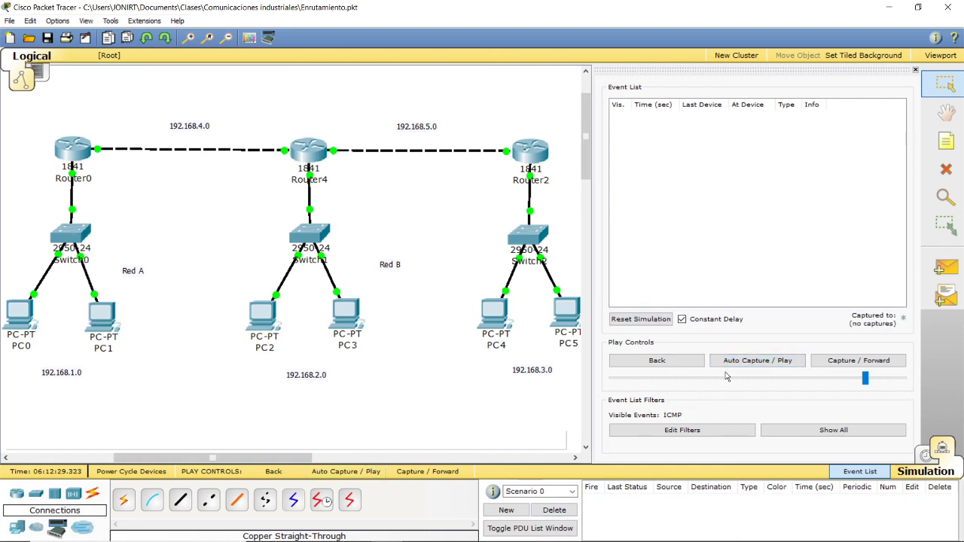
Step: Test a simple PDU in the opposite direction, from PC1 to PC2, with auto-play and delete the scenario's PDU
click(947, 267)
click(108, 324)
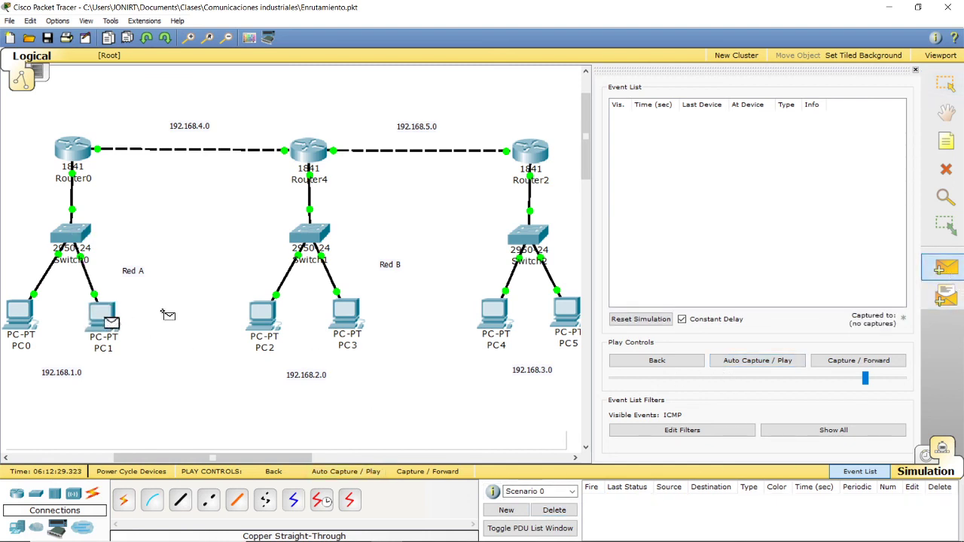
click(278, 325)
click(757, 360)
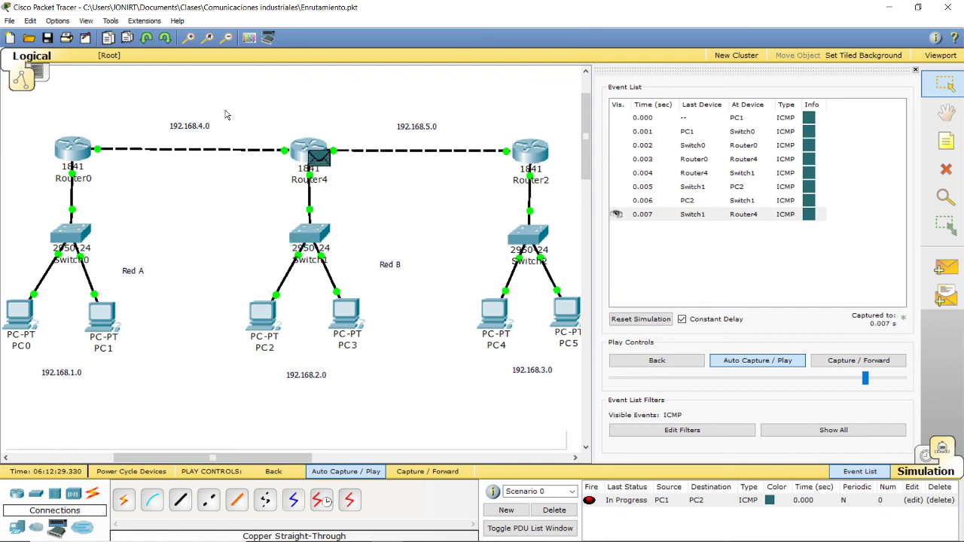
click(547, 515)
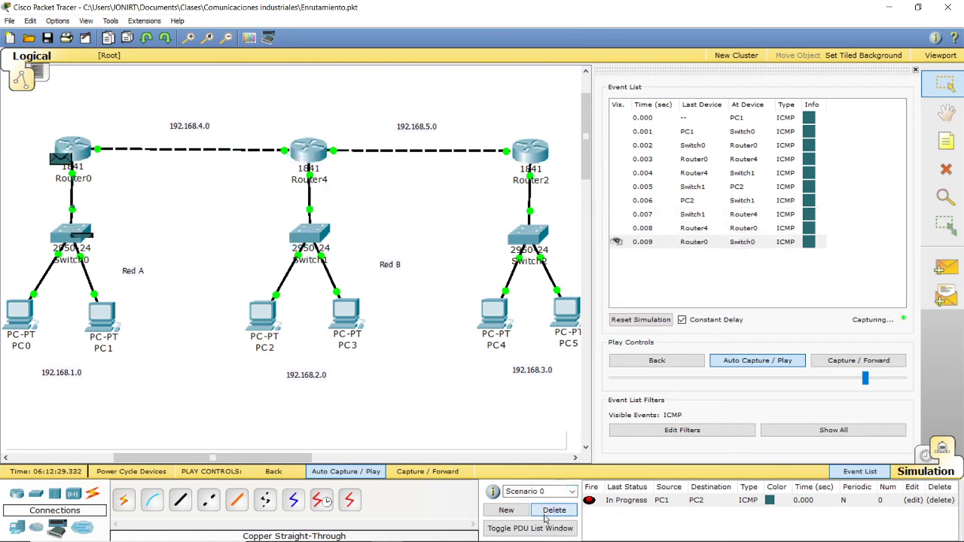
Step: Add networks 192.168.3.0 and 192.168.5.0 to Router2's RIP routing, with its window moved clear of its network, and close it
click(531, 161)
drag(219, 49, 693, 96)
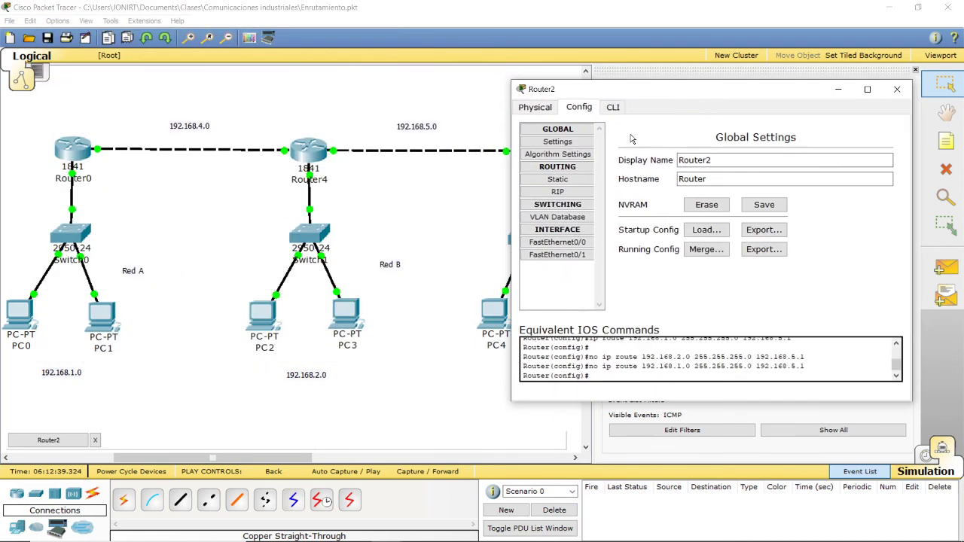
click(553, 194)
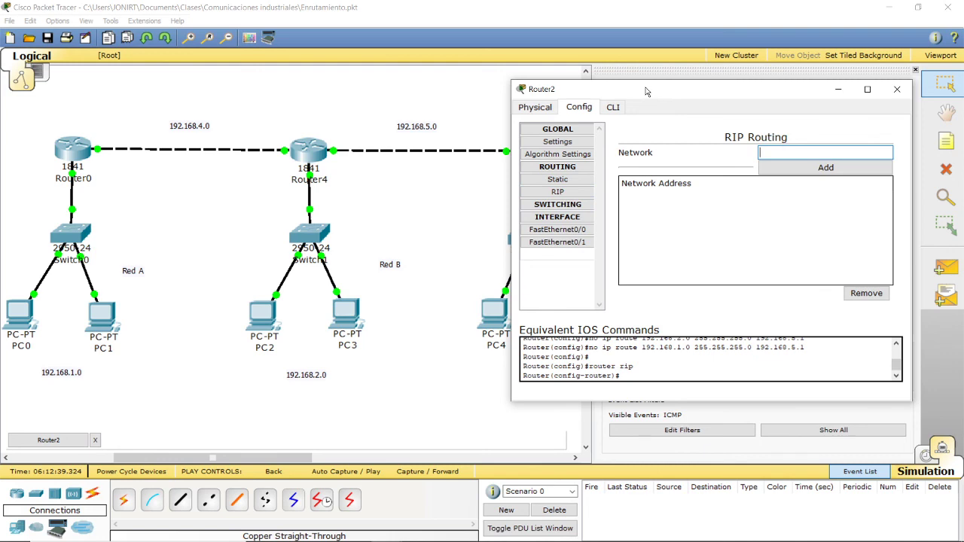
drag(645, 91, 120, 204)
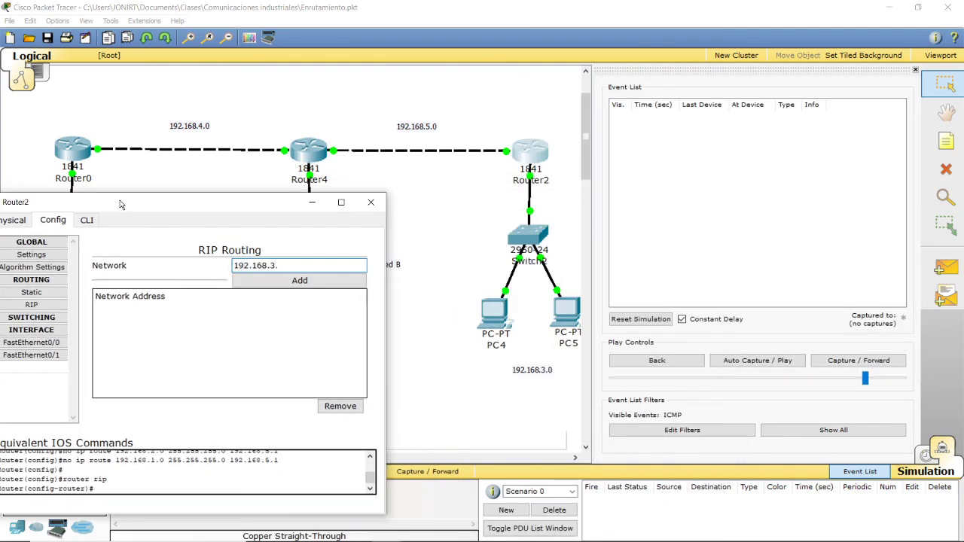
click(294, 279)
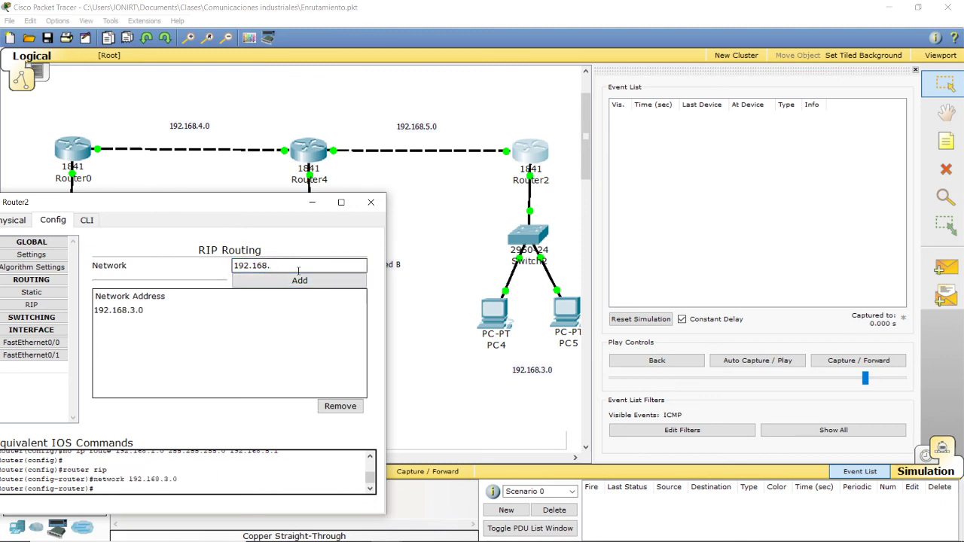
click(299, 280)
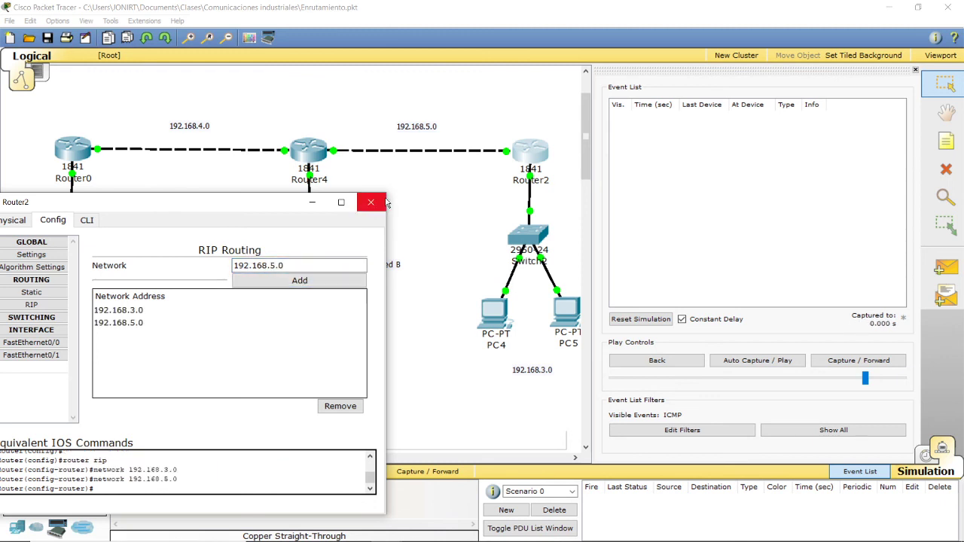
click(370, 201)
Step: Add network 192.168.5.0 to Router4's RIP routing, with its window moved clear of the topology, and close its configuration
click(290, 152)
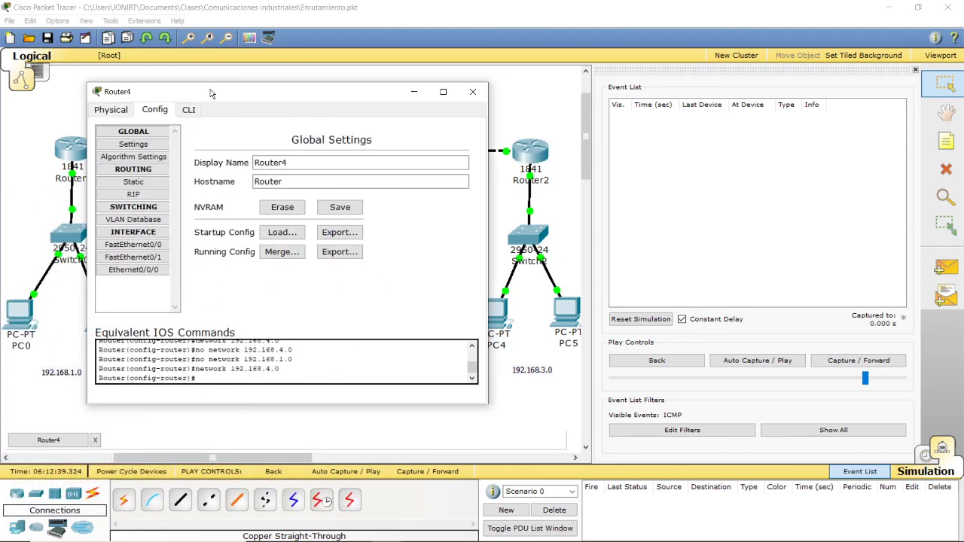
drag(207, 94, 673, 153)
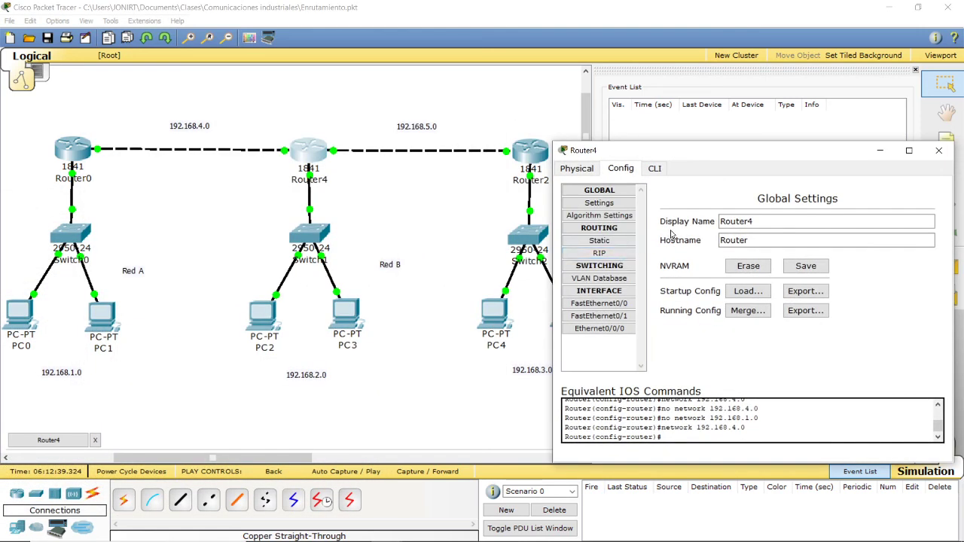
click(600, 253)
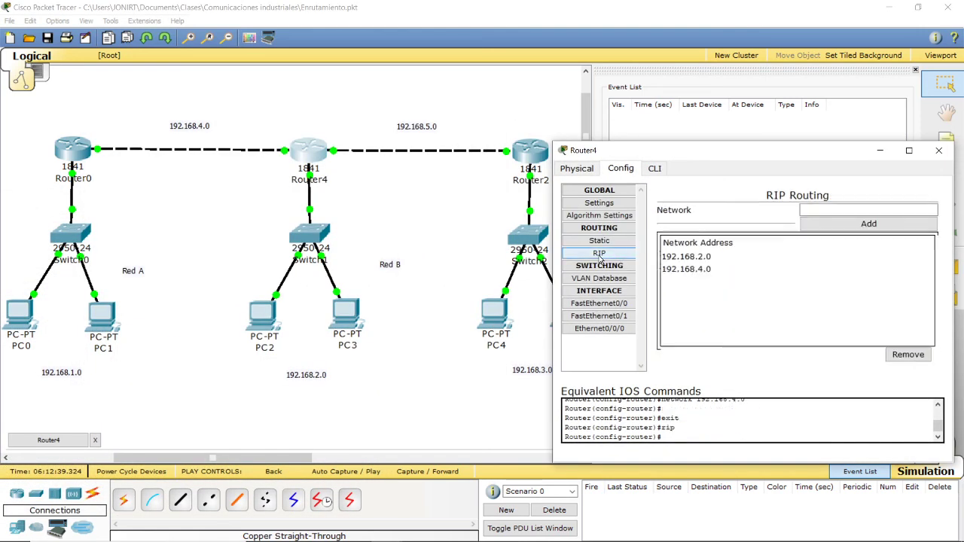
click(867, 227)
click(480, 284)
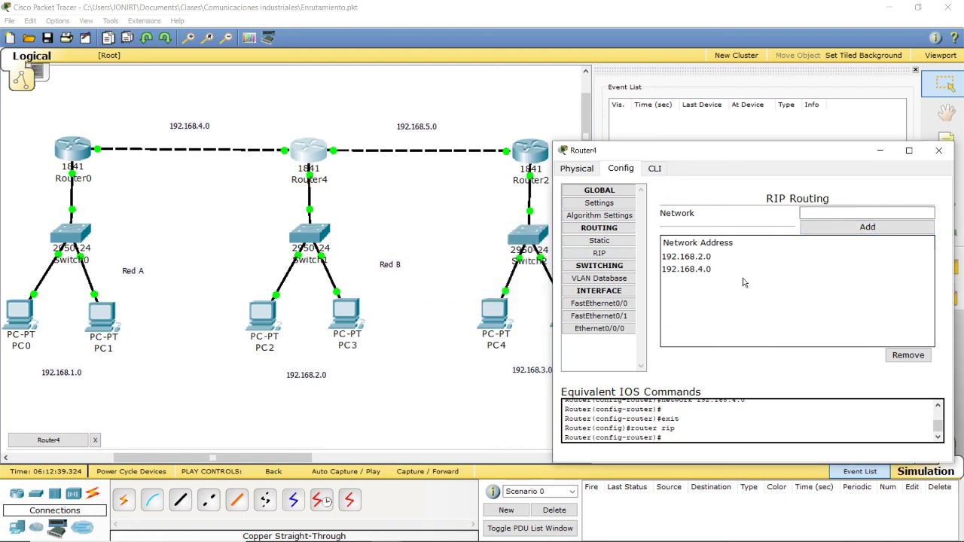
click(688, 269)
click(870, 216)
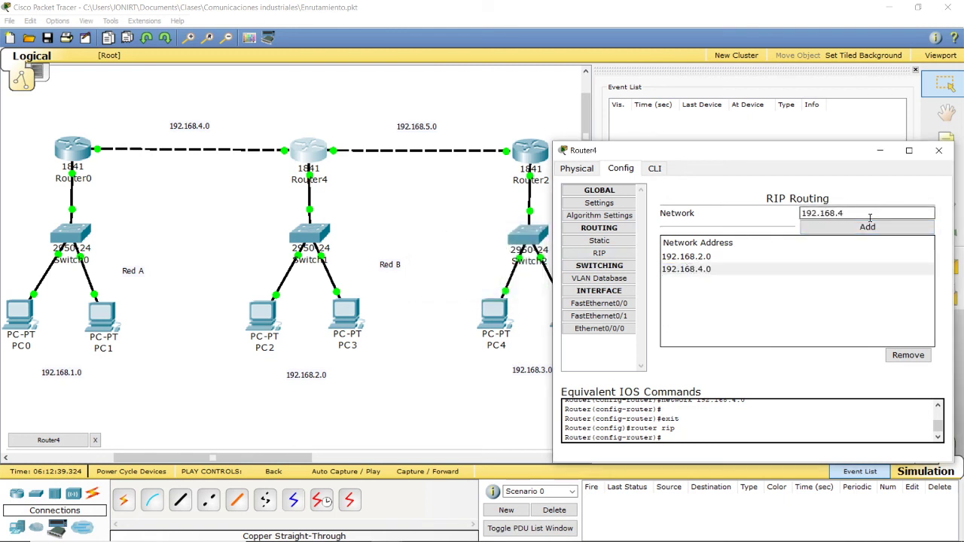
click(868, 226)
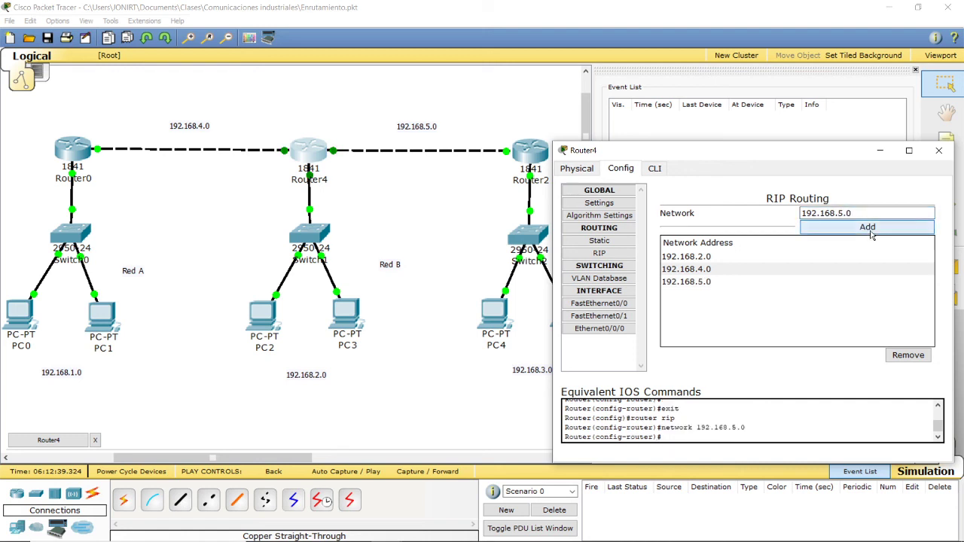
click(938, 150)
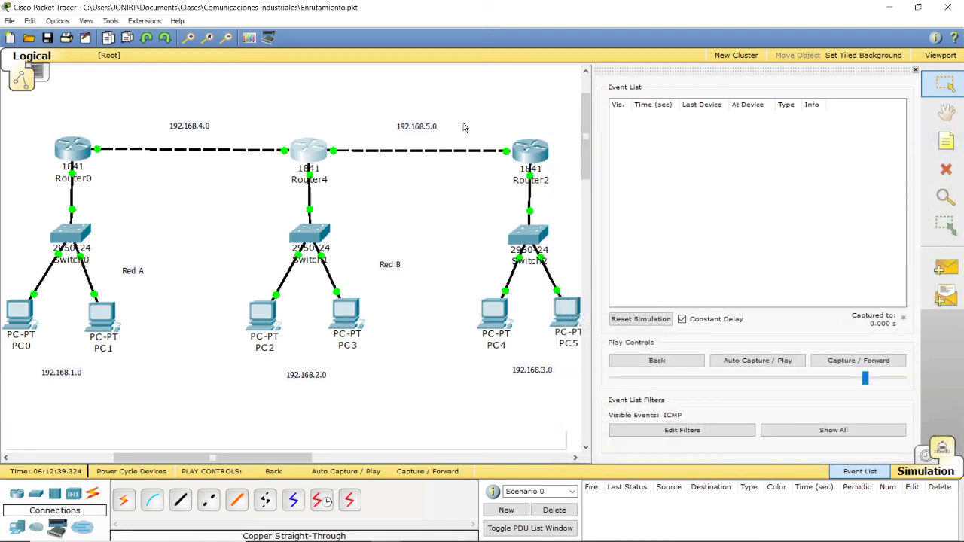
Step: Run a simple PDU from PC2 to PC4 with auto-play, clear the full event list, and start auto-play again
click(945, 267)
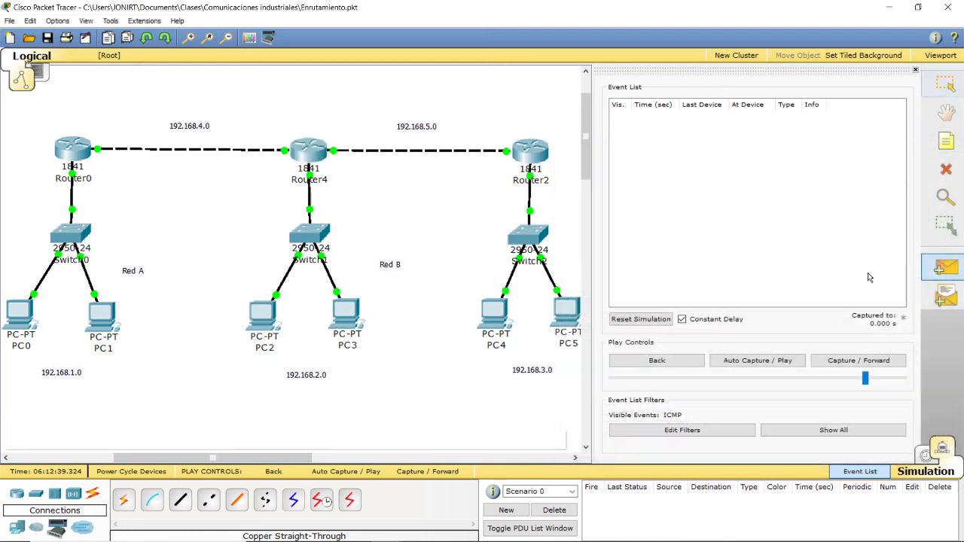
click(275, 330)
click(496, 318)
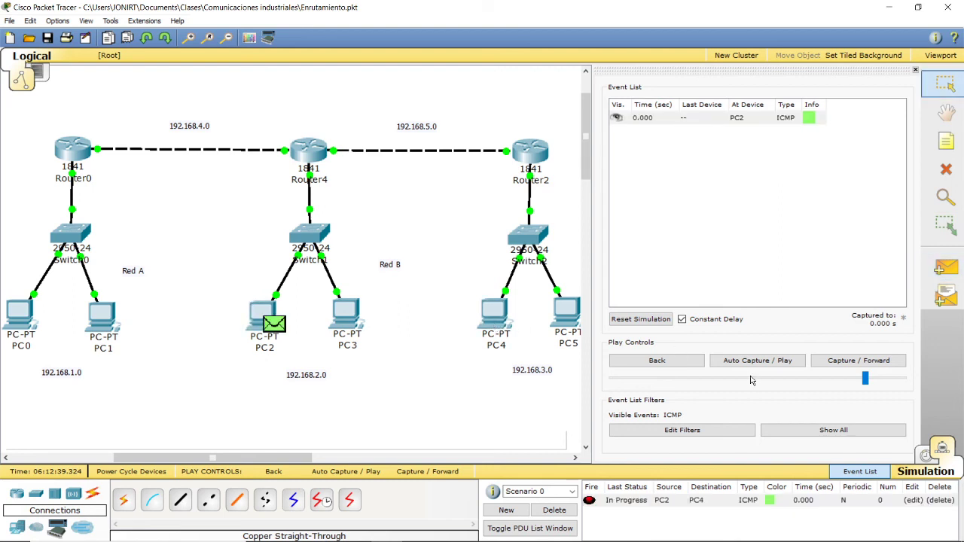
click(740, 366)
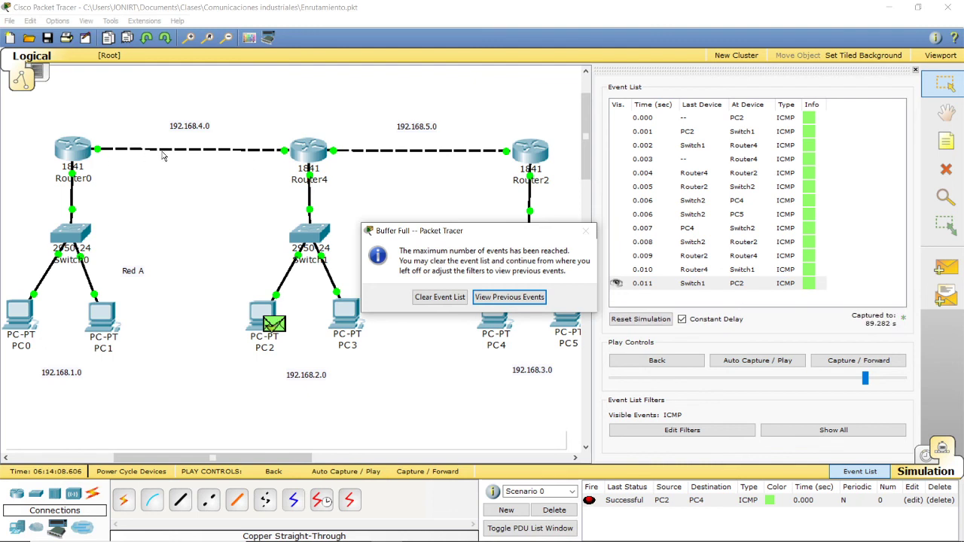
click(435, 297)
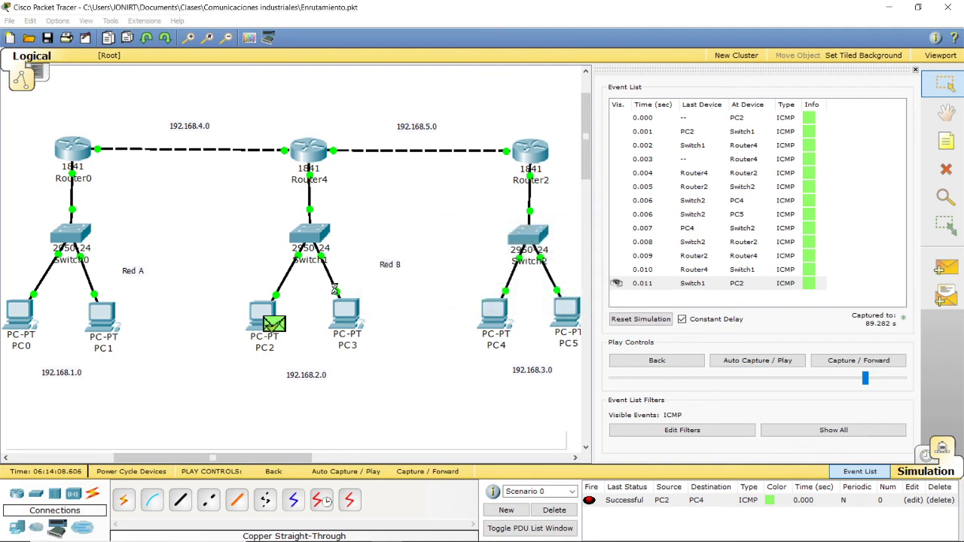
click(745, 367)
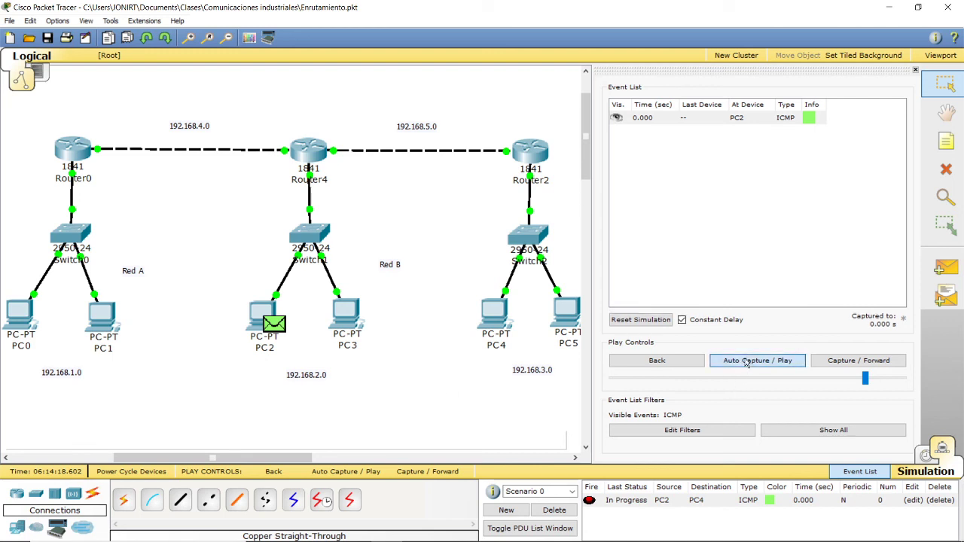